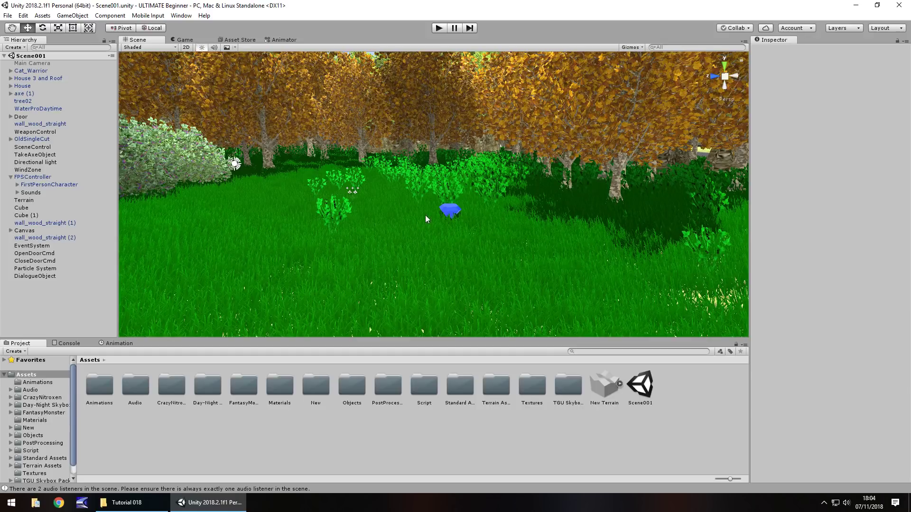
- Play-test the scene by taking the axe from the tree and walking past walls and fences to the house, ending play mode there
click(441, 29)
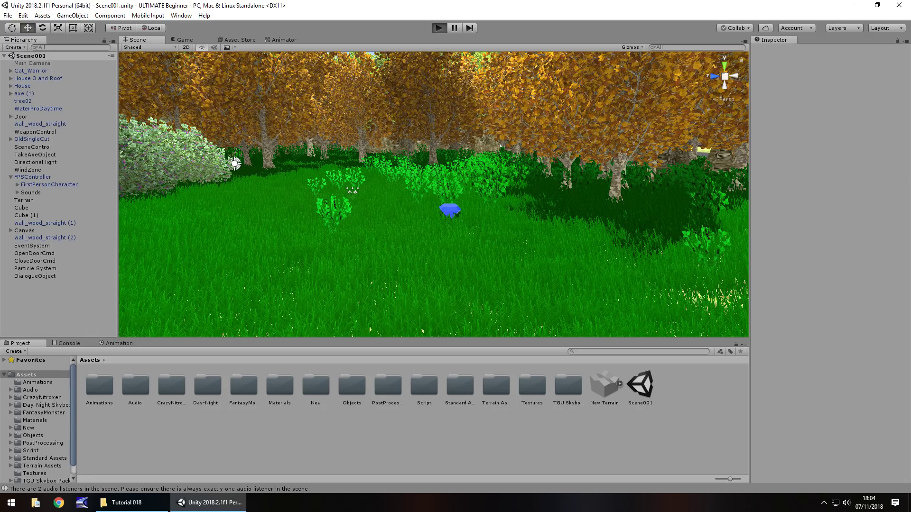
key(w)
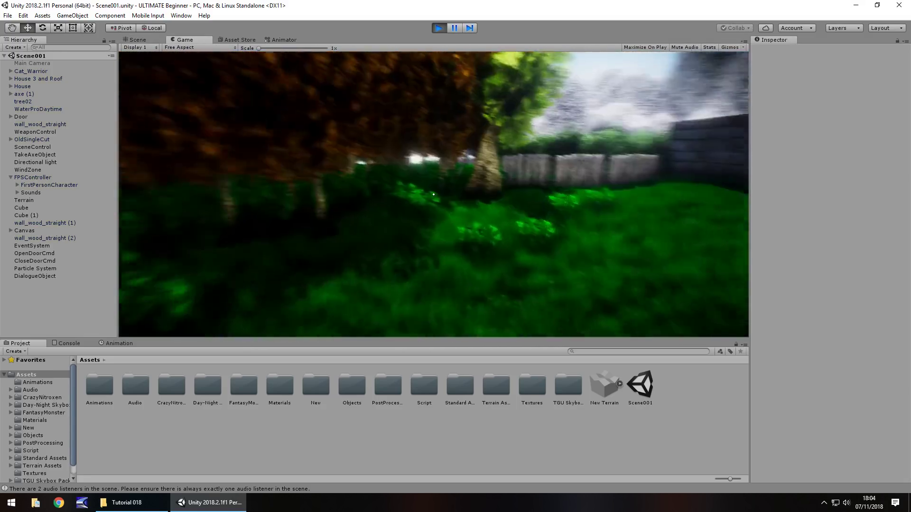
key(w)
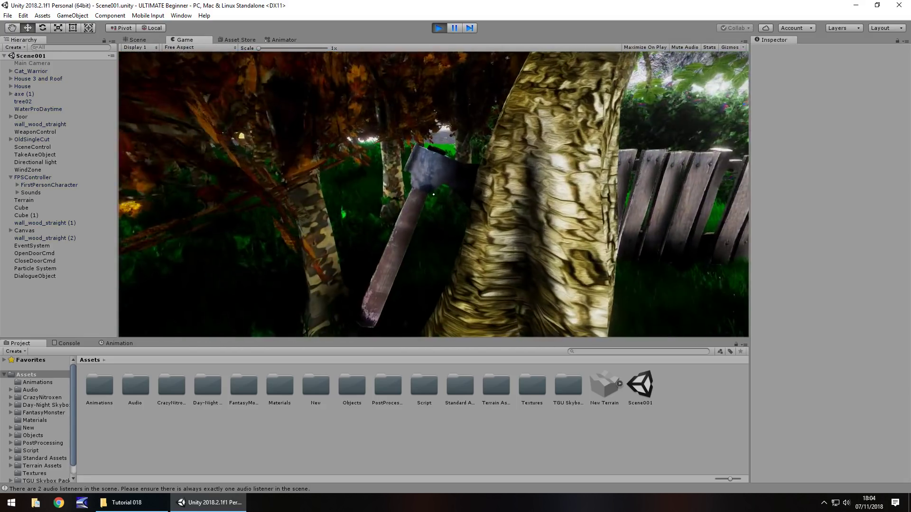
key(e)
key(w)
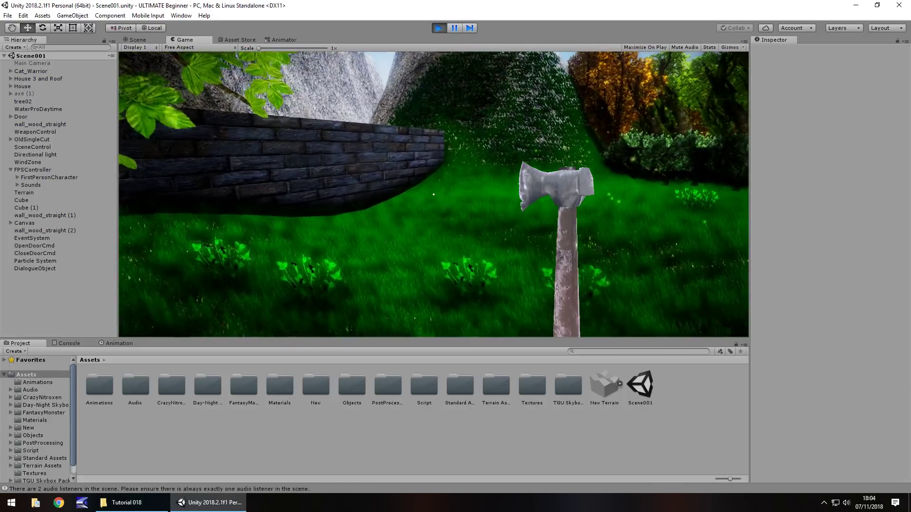
key(w)
key(w)
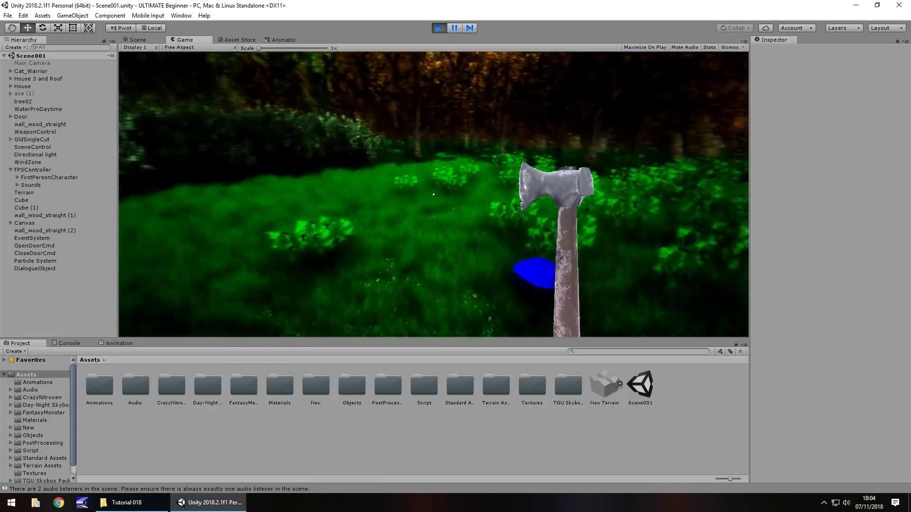
key(w)
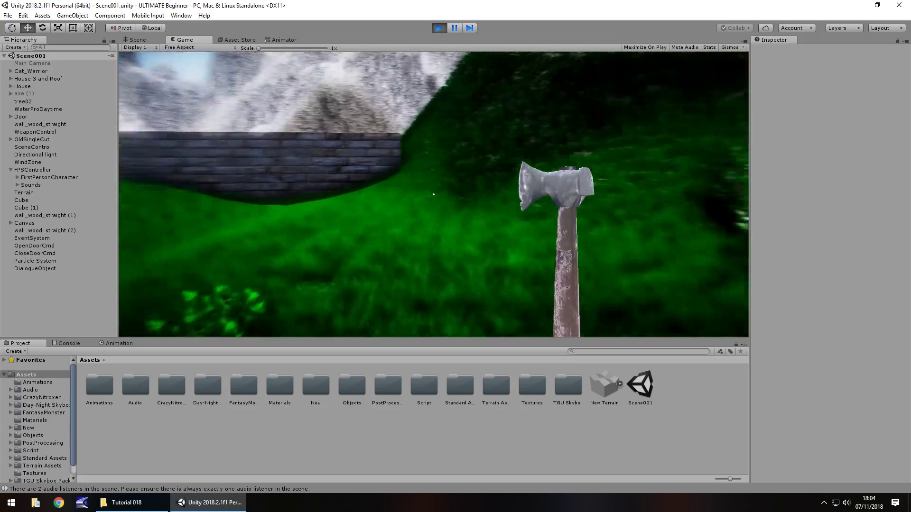
key(w)
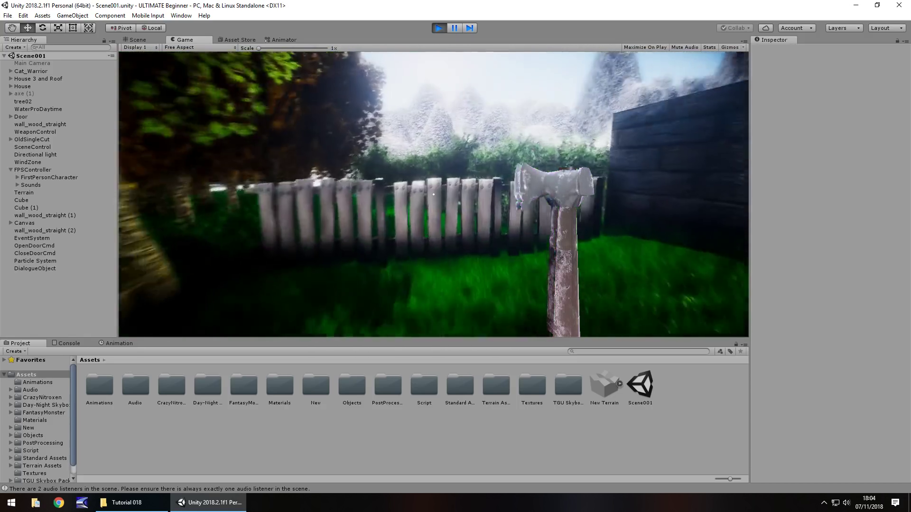
key(w)
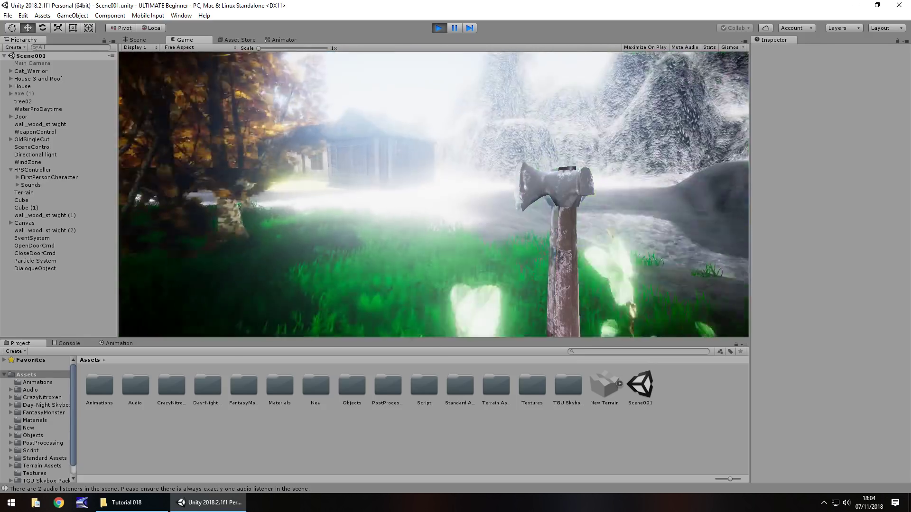
key(w)
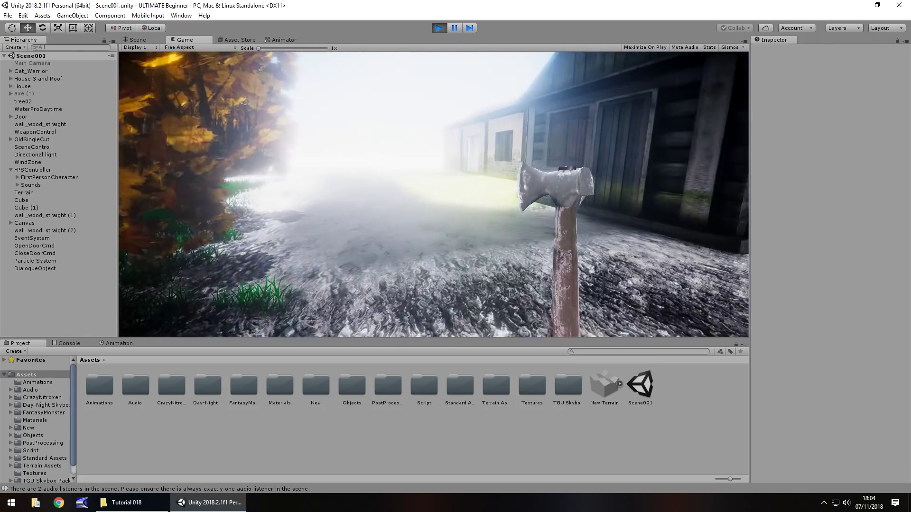
key(ctrl+p)
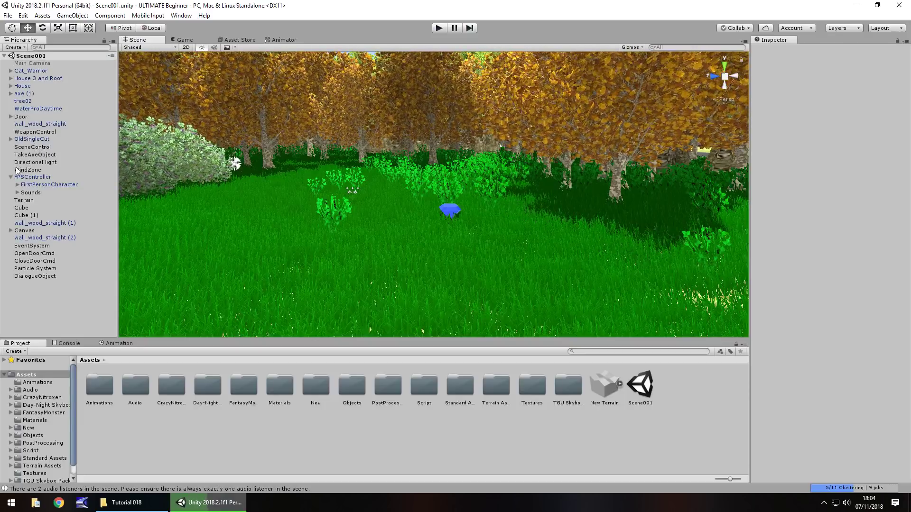
- Exclude the Weapons layer from the culling mask of the FirstPersonCharacter camera
click(34, 179)
click(56, 185)
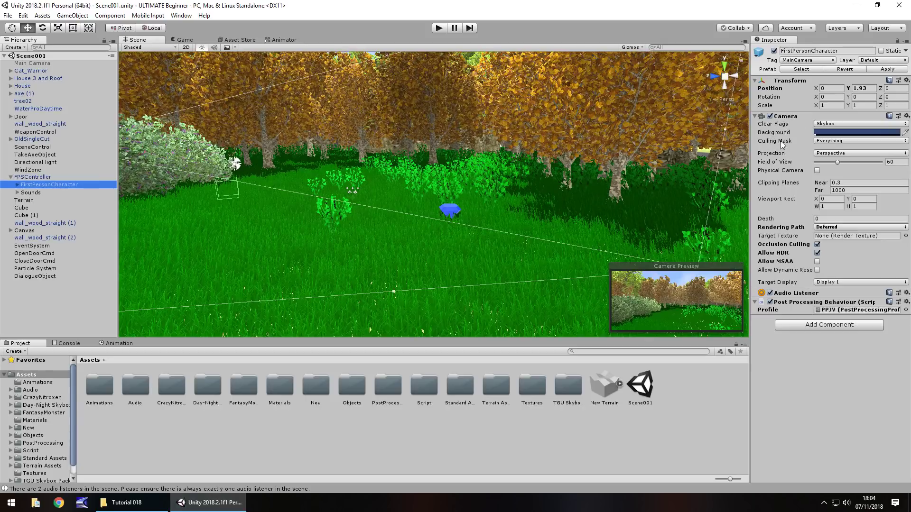
click(818, 141)
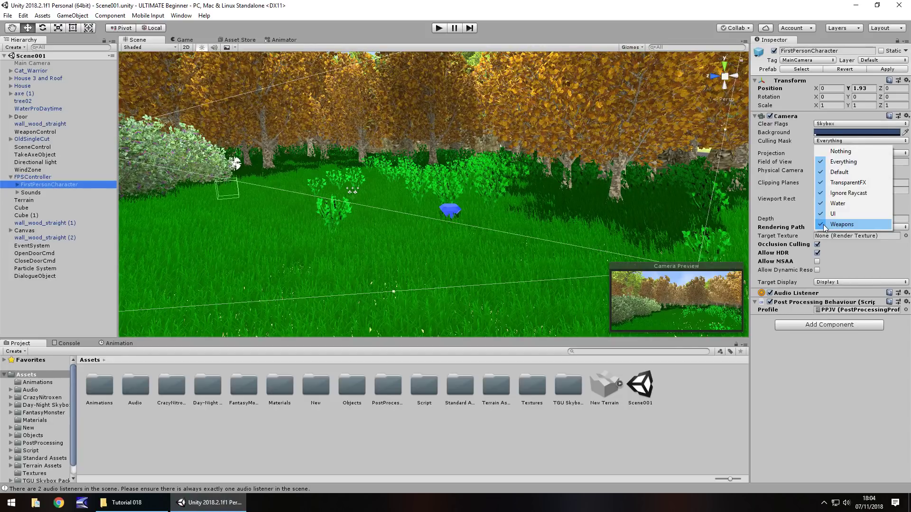
click(825, 228)
- Play-test the changed culling mask by picking up the axe, running against the wall and fence, and stopping the game near the house
click(442, 28)
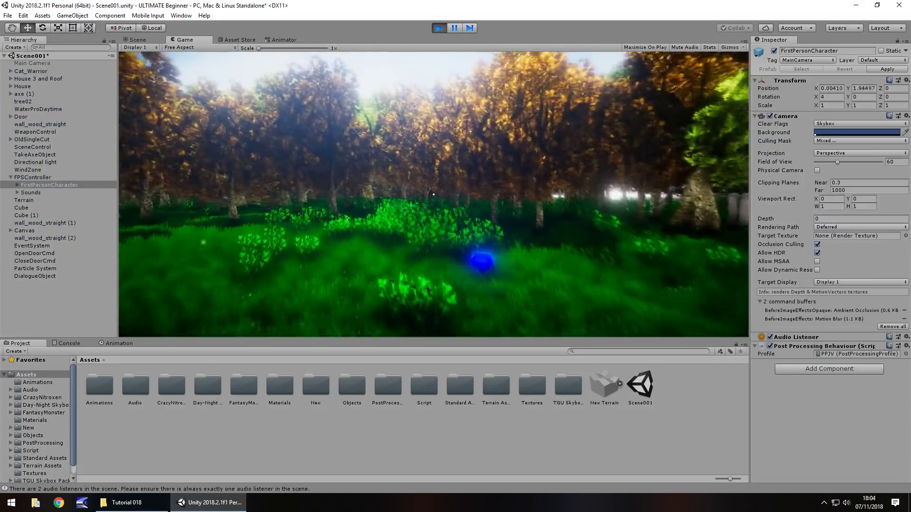
key(w)
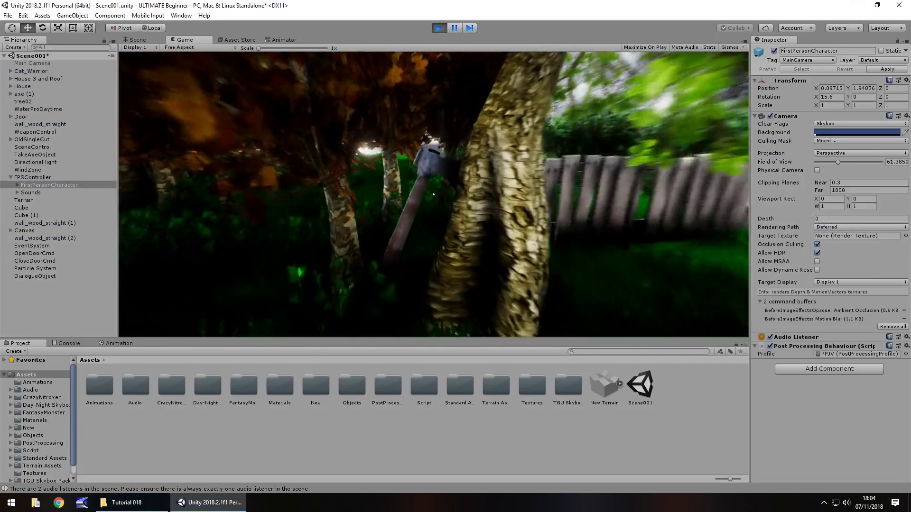
key(e)
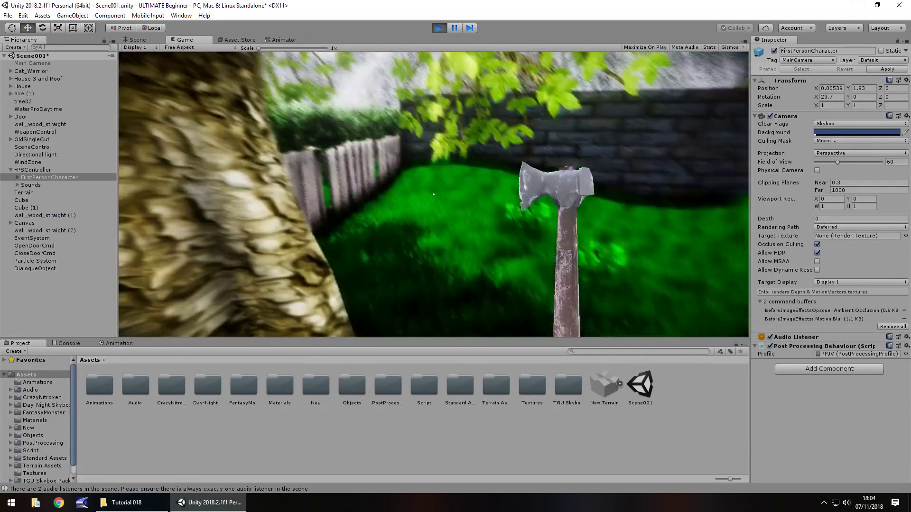
key(shift+w)
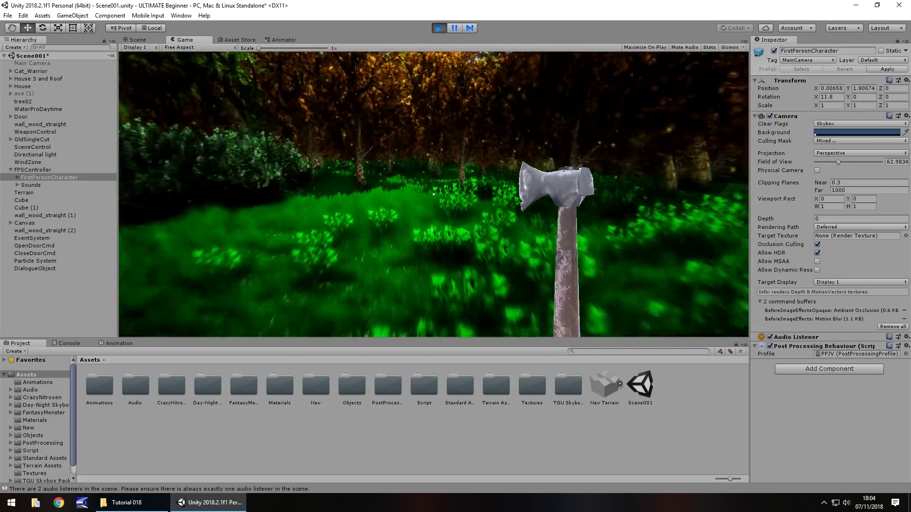
key(shift+w)
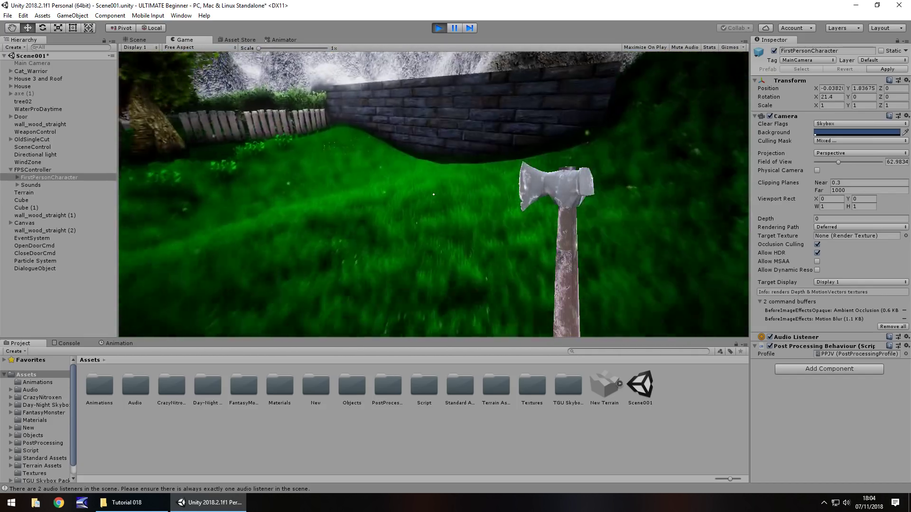
key(shift+w)
key(space)
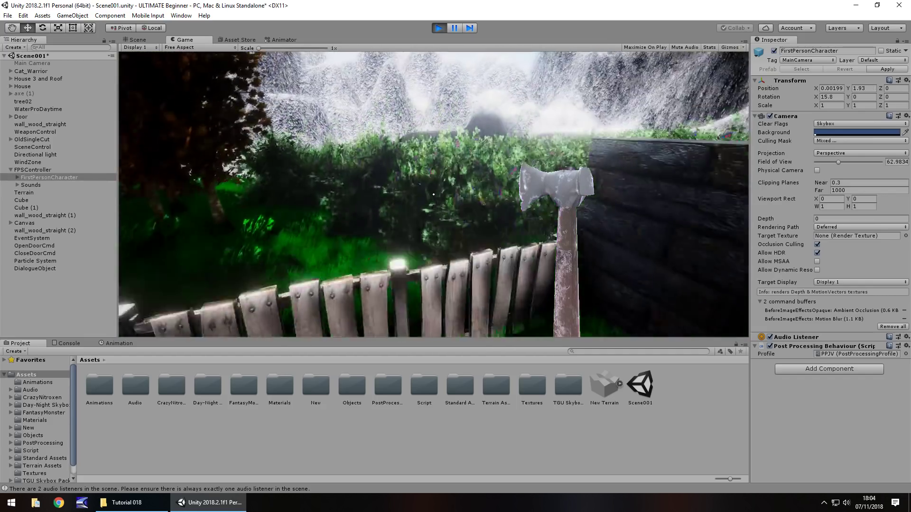
key(shift+w)
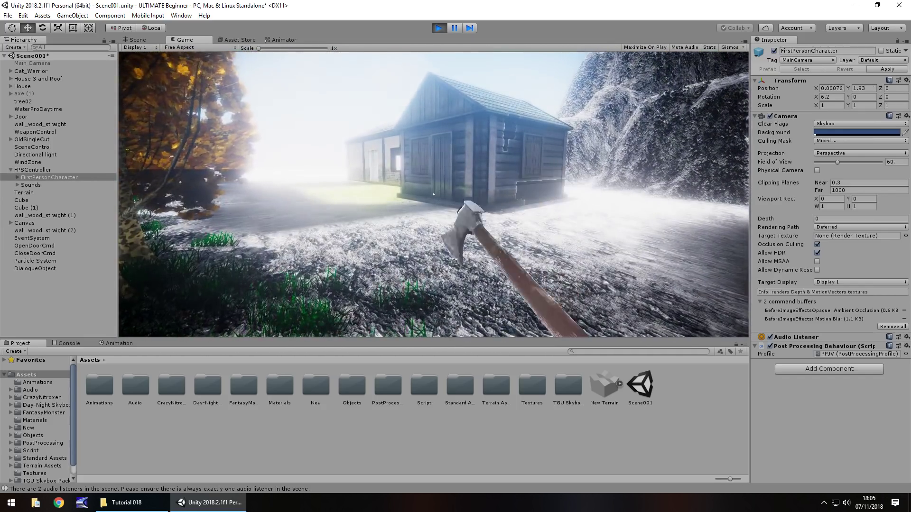
key(ctrl+p)
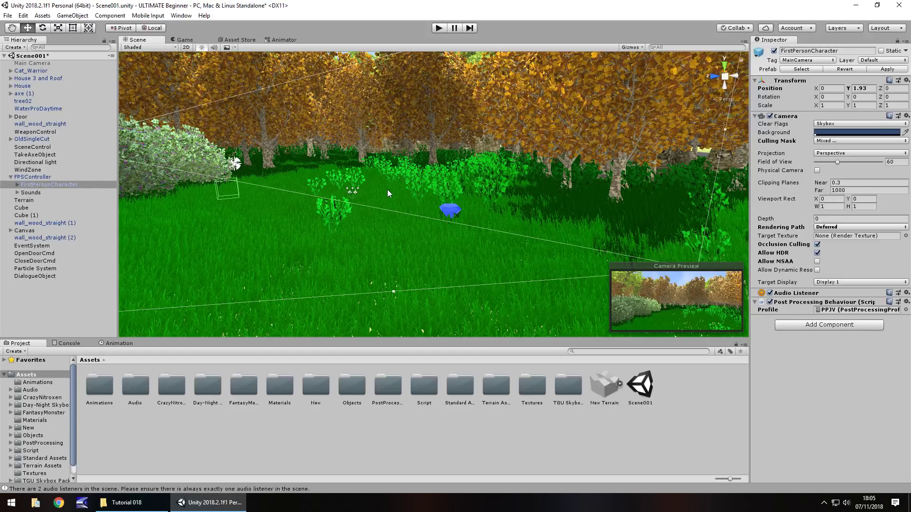
- Frame the Cat_Warrior character in the scene view and inspect it from the front
mouse_move(385, 189)
right_down()
mouse_move(495, 170)
mouse_move(389, 173)
right_up()
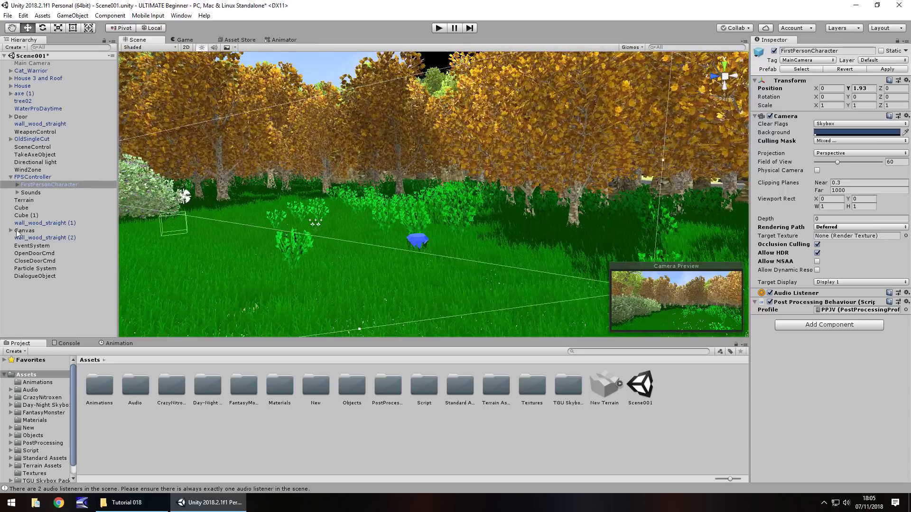
double_click(30, 72)
right_drag(365, 206, 477, 167)
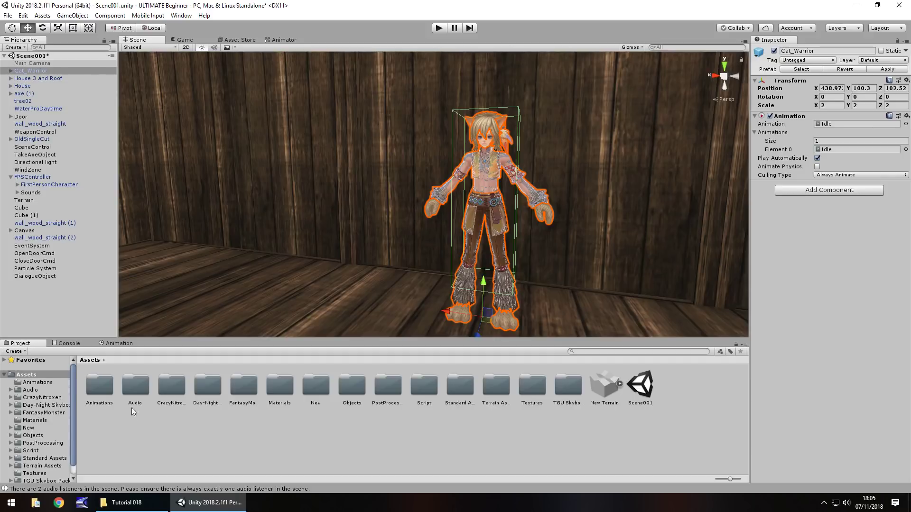
- Import the TextBox image from the Tutorial 018 folder into the project's Textures folder
double_click(534, 389)
click(127, 502)
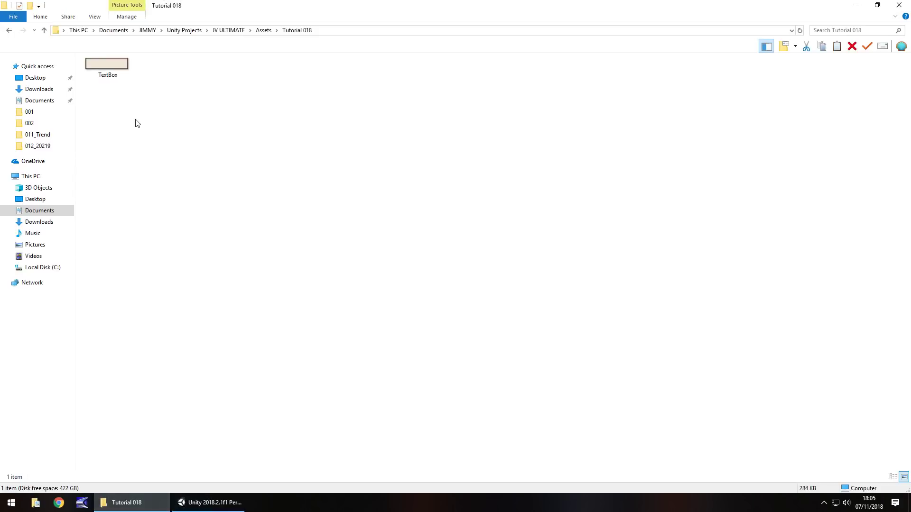
drag(100, 62, 612, 391)
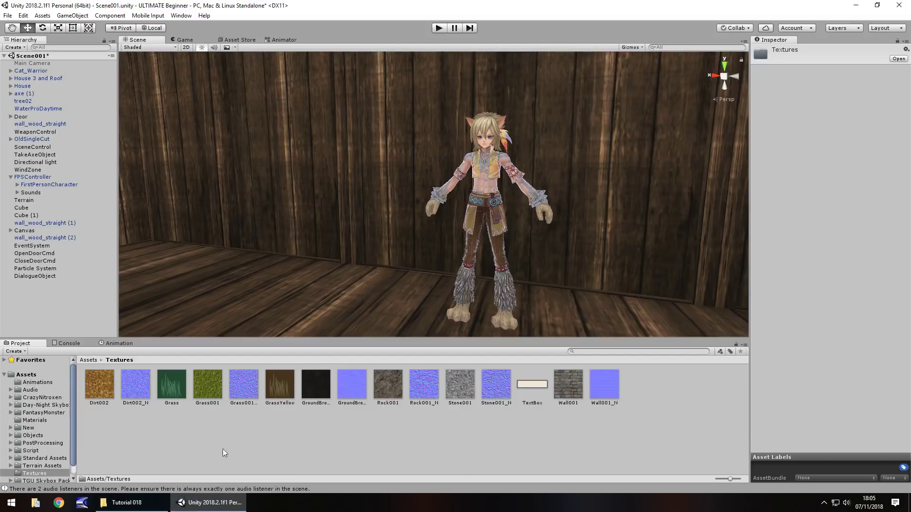
mouse_move(150, 505)
- Add a UI Raw Image to the Canvas alongside SubtitleText
click(11, 231)
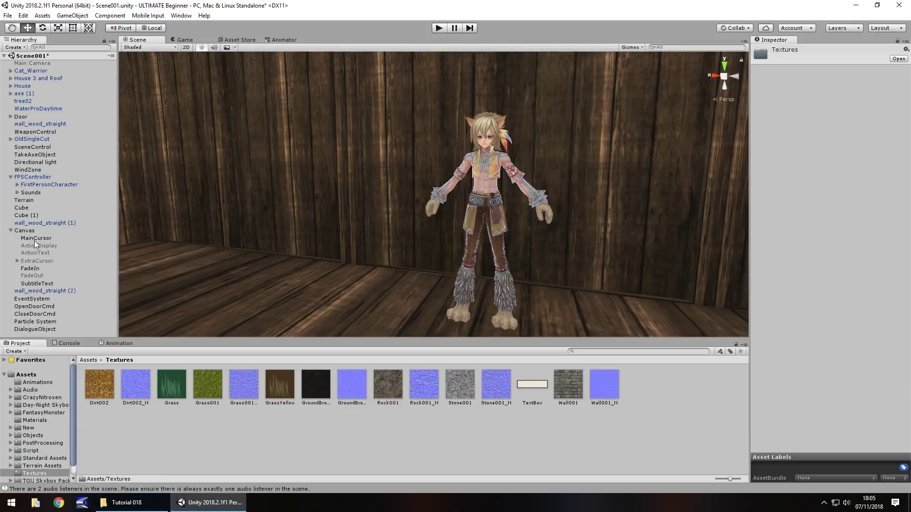
click(31, 284)
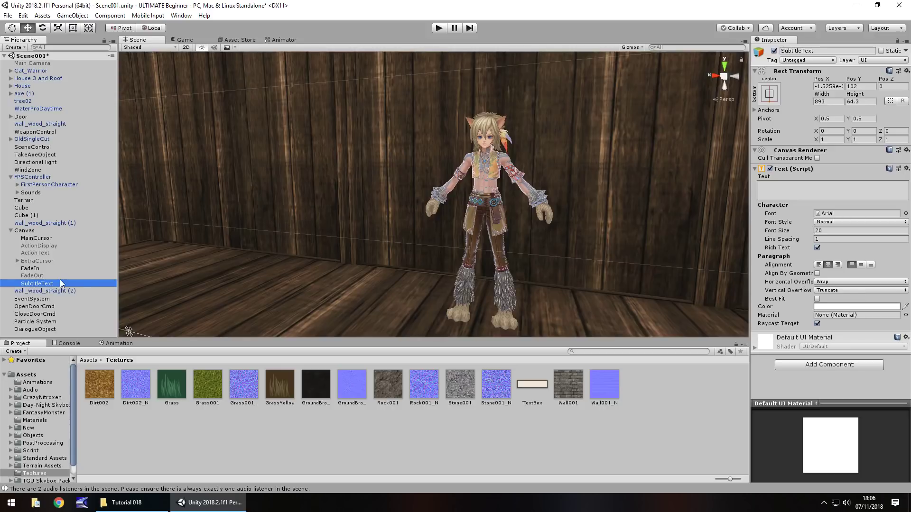
click(74, 17)
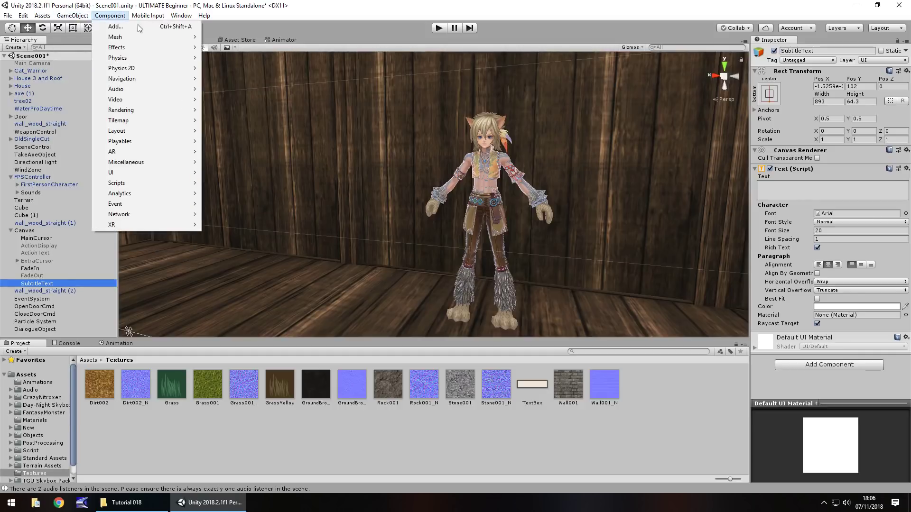
mouse_move(80, 113)
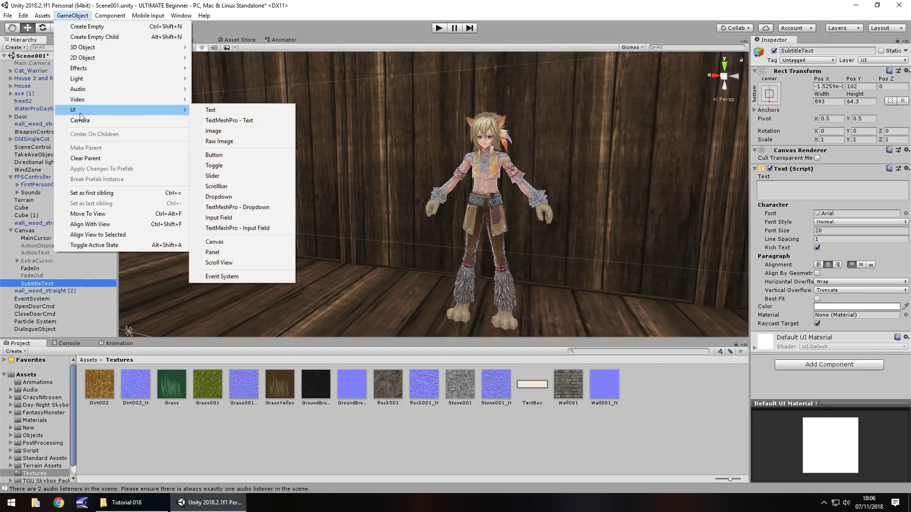
click(223, 140)
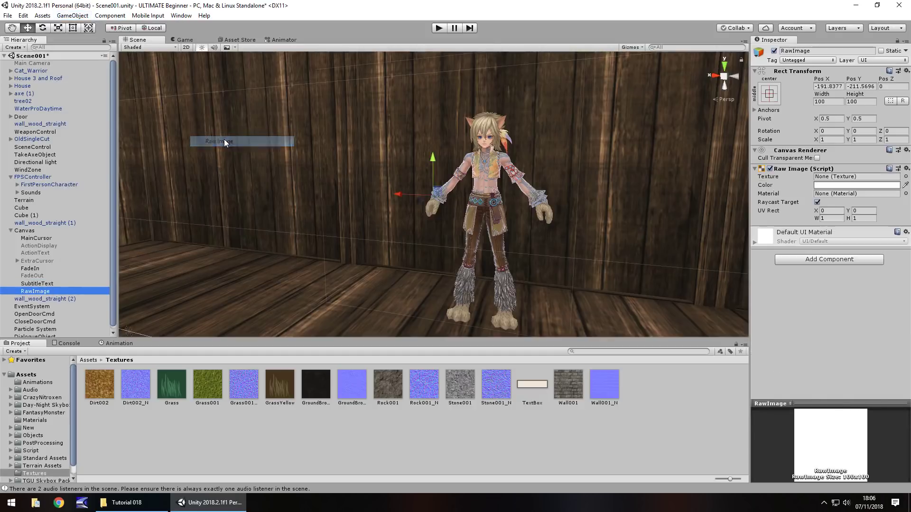
- Set the SubtitleText content to the placeholder "fhgdfgh fdhdfg dg dfh dh hdfgh gdfgd fhdh dgh gfhgh fgh fg hfgh fgh"
click(36, 284)
click(787, 187)
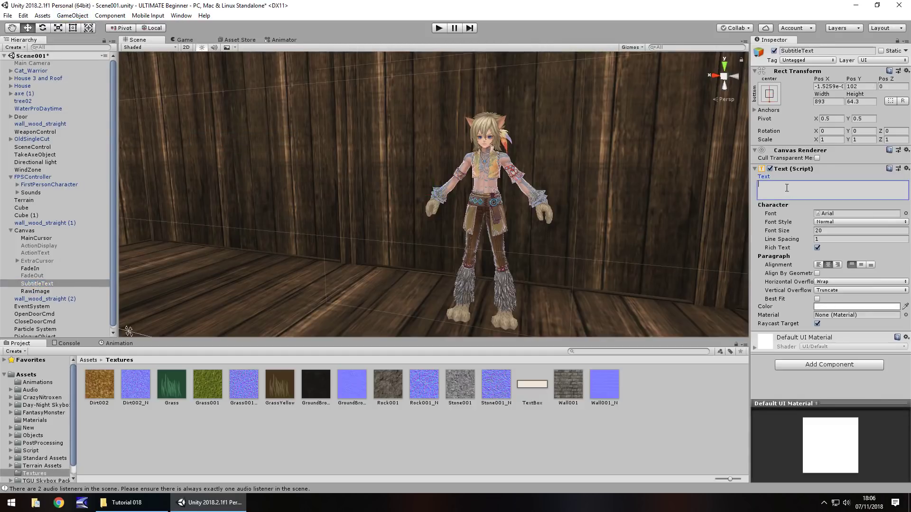
text(fhgdfgh fdhdfg dg dfh dh hdfgh gdfgd fhdh dgh gfhgh fgh fg hfgh fgh)
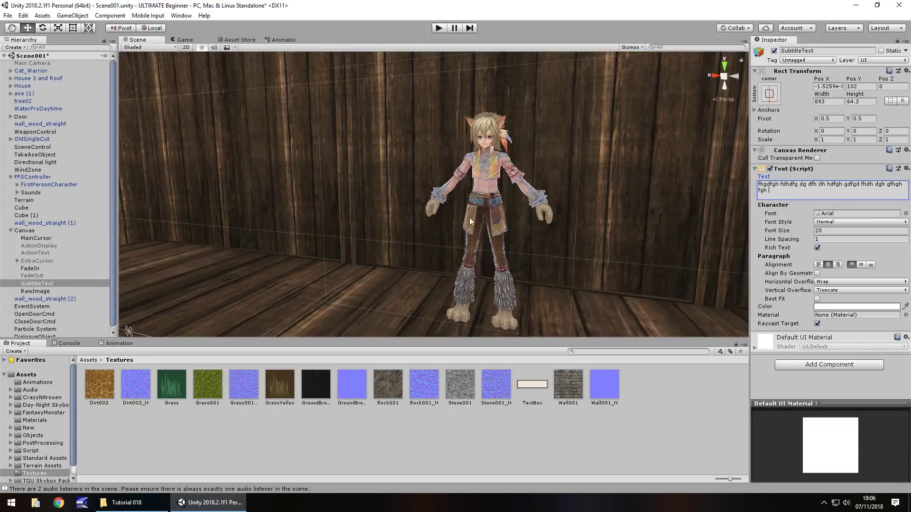
- Frame the Canvas from the front to examine where the subtitle text and the raw image sit
double_click(39, 283)
right_drag(518, 169, 371, 171)
middle_drag(491, 160, 361, 198)
right_drag(362, 198, 204, 201)
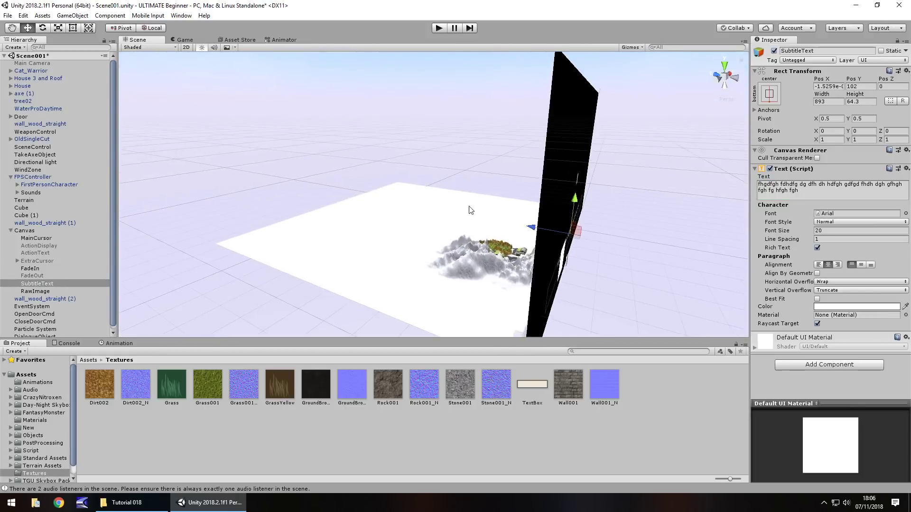
middle_drag(470, 210, 266, 162)
right_drag(480, 212, 363, 216)
right_drag(477, 241, 387, 226)
scroll(387, 222, up, 1)
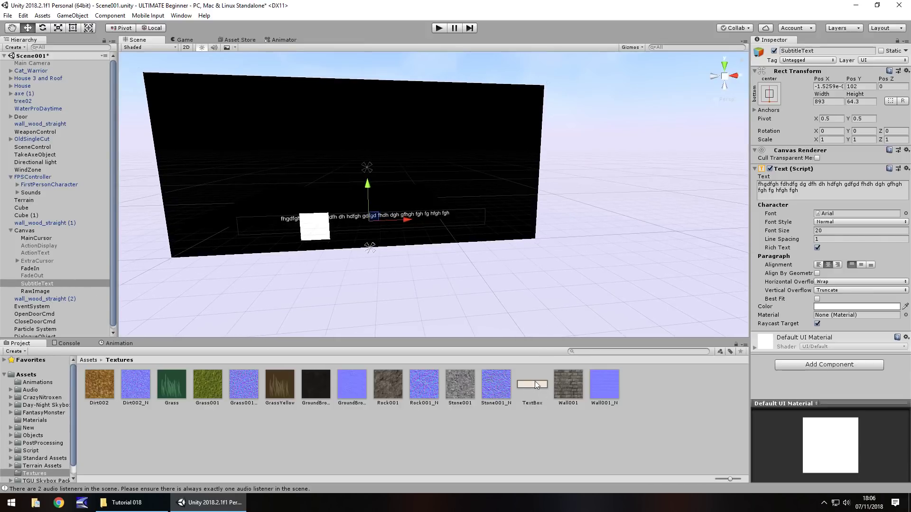
- Assign the TextBox image as the texture of the Canvas's RawImage
click(29, 292)
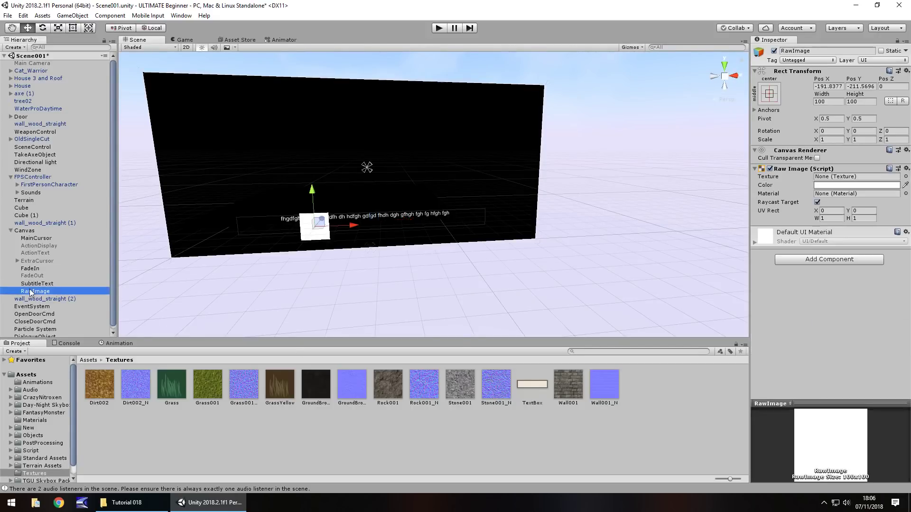
click(842, 177)
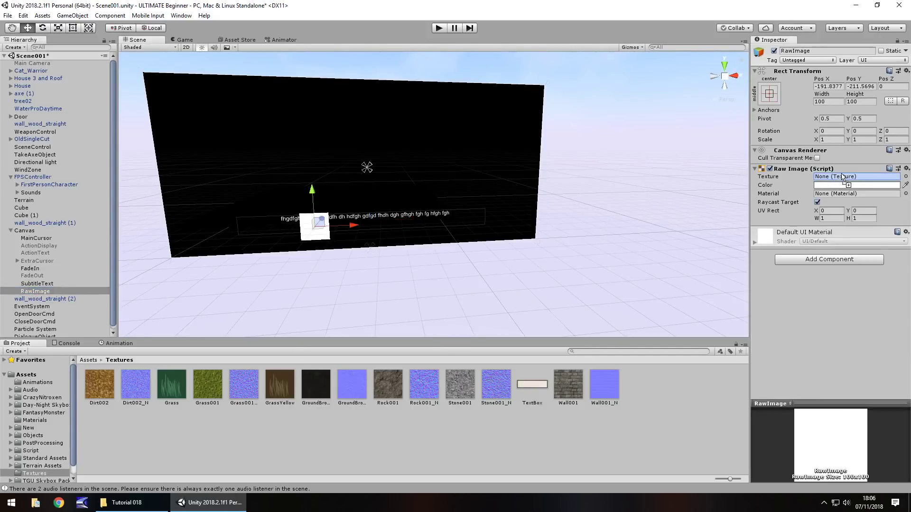
drag(842, 177, 841, 175)
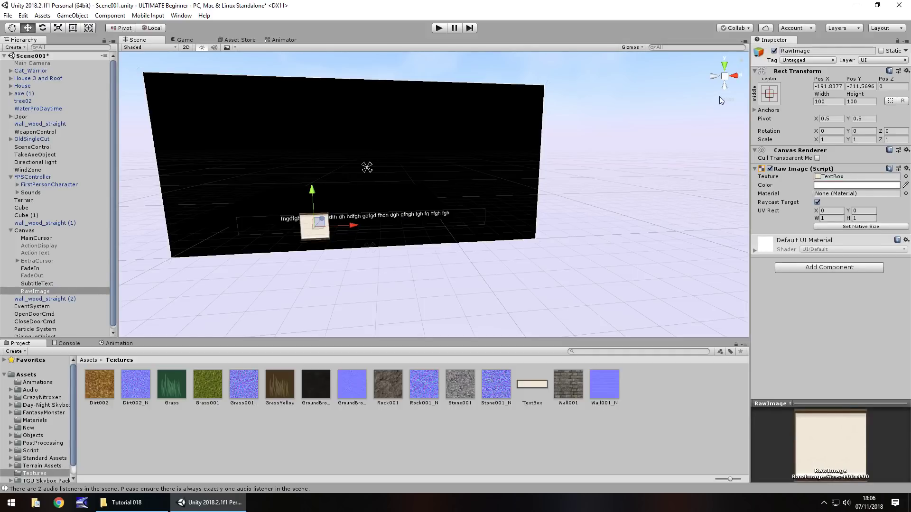
- Anchor the RawImage to the bottom of the Canvas with horizontal stretch
click(768, 95)
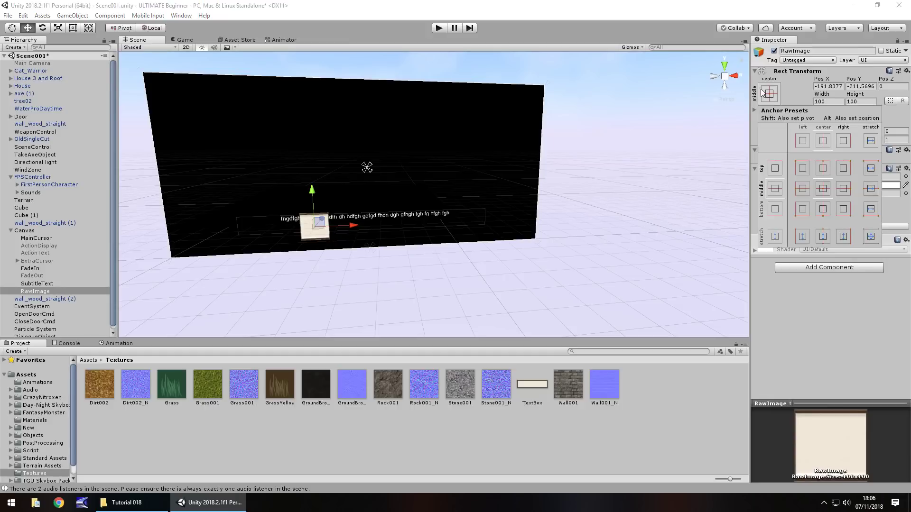
click(823, 215)
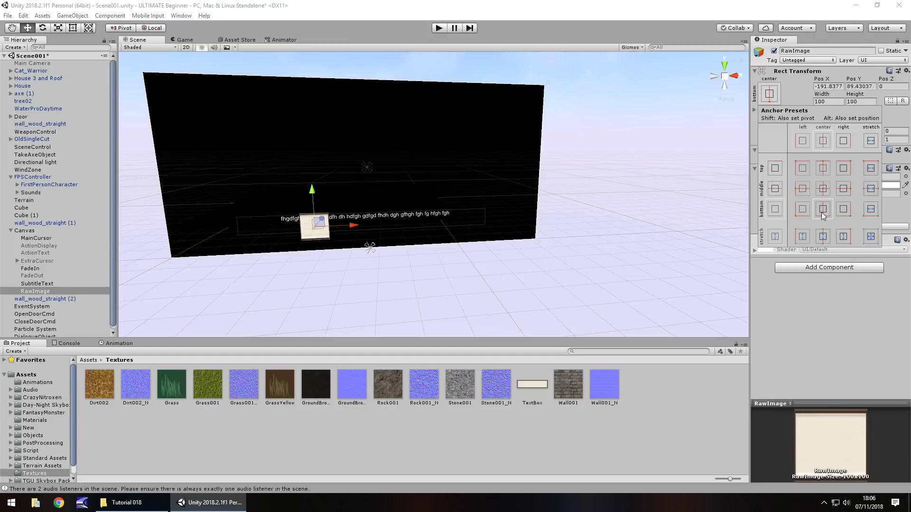
click(872, 209)
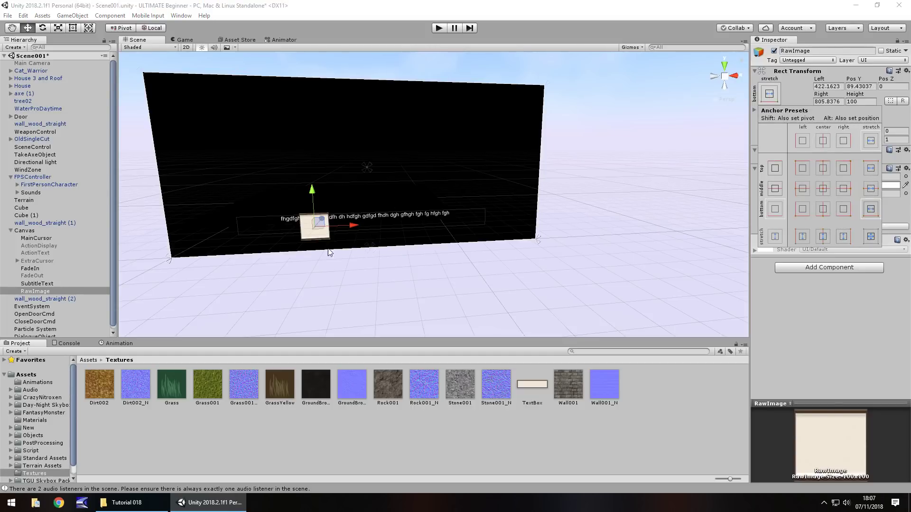
click(836, 300)
- Centre the RawImage on the subtitle area, enlarge it to about 570 by 136, and order it before SubtitleText in the Canvas
click(834, 88)
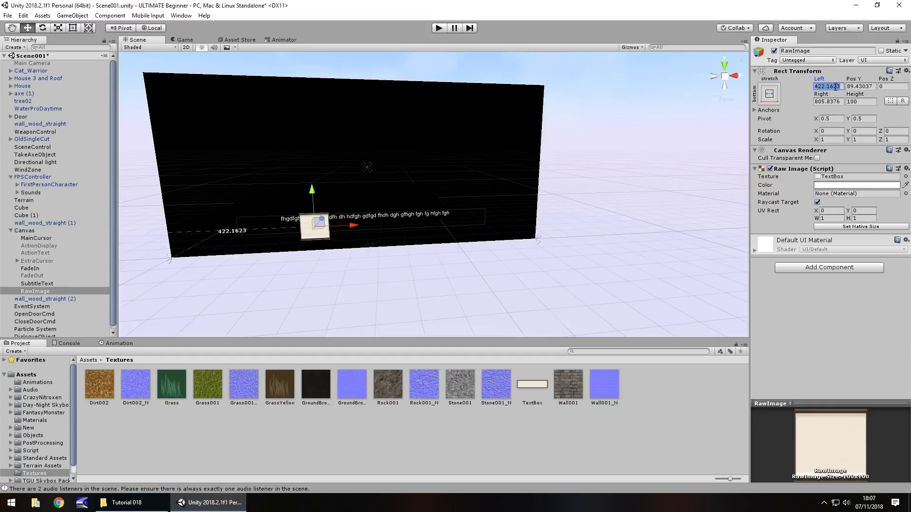
click(836, 102)
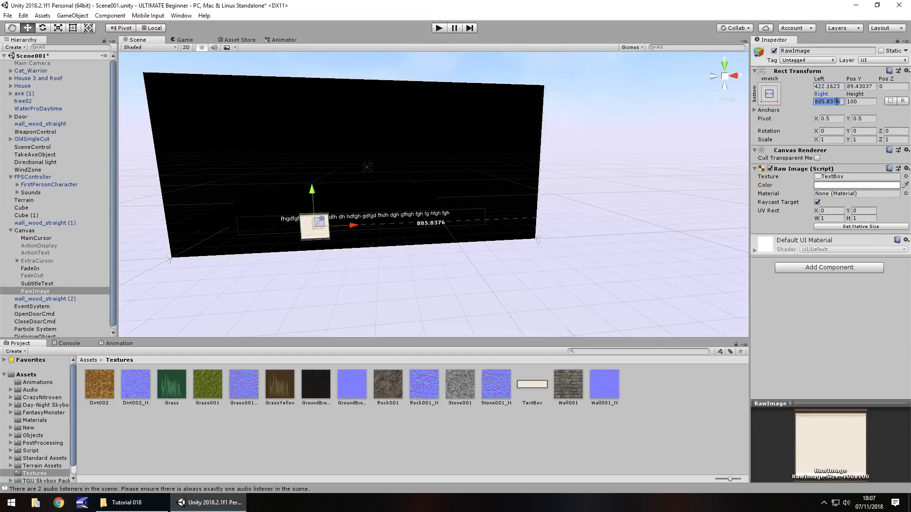
click(74, 29)
drag(323, 219, 375, 223)
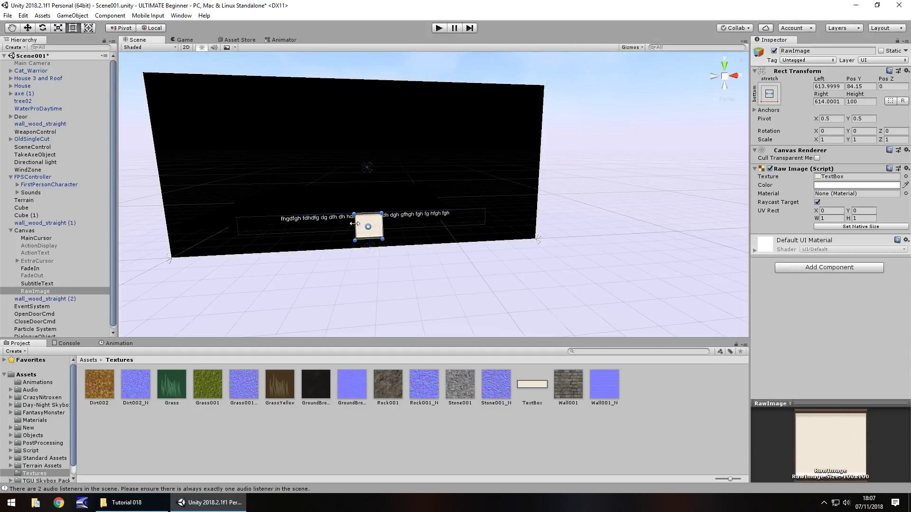
drag(356, 226, 360, 204)
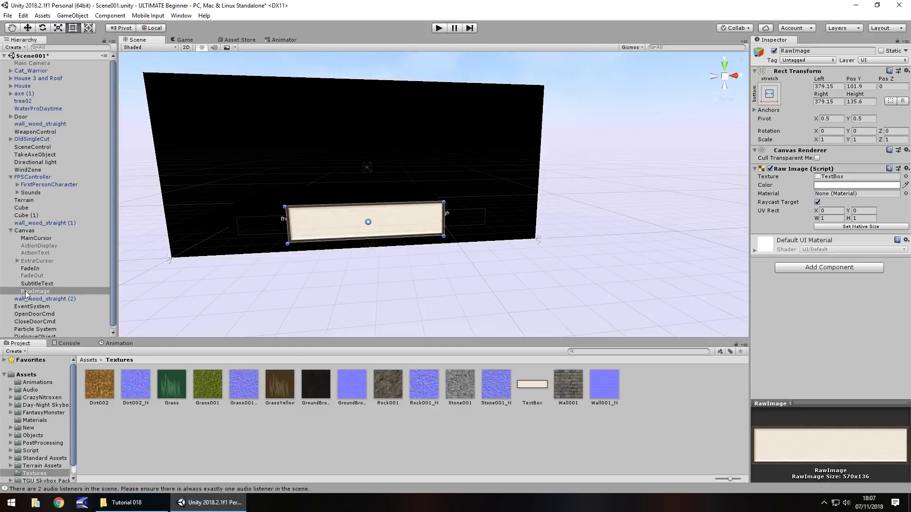
click(37, 292)
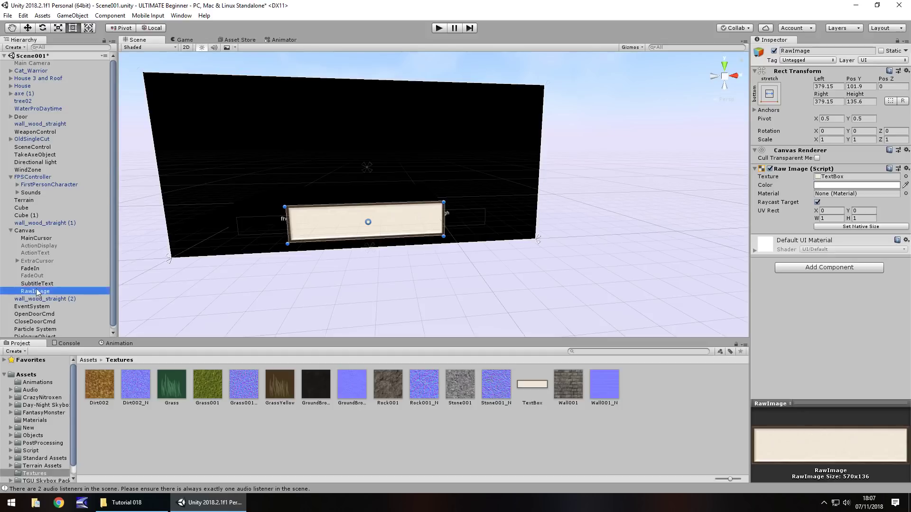
drag(37, 291, 38, 281)
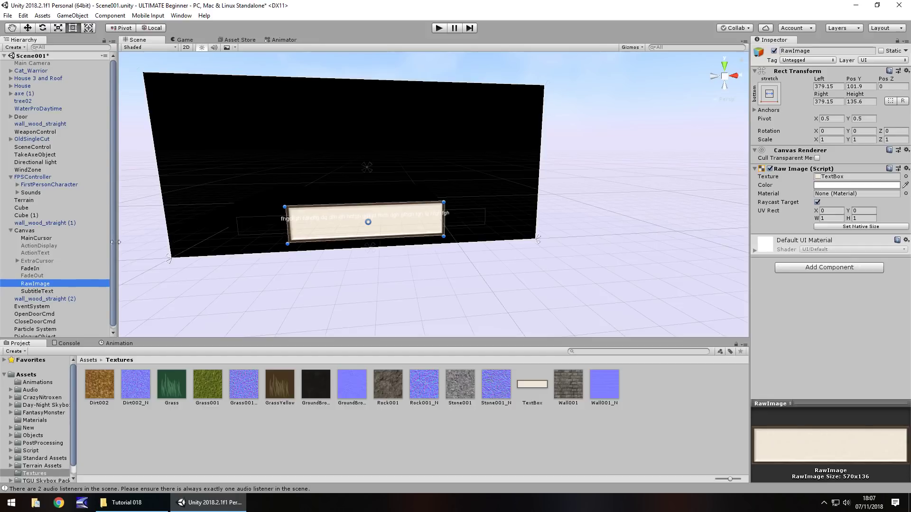
- Narrow the SubtitleText area from both sides to about 525 wide so it fits inside the text box frame
click(46, 292)
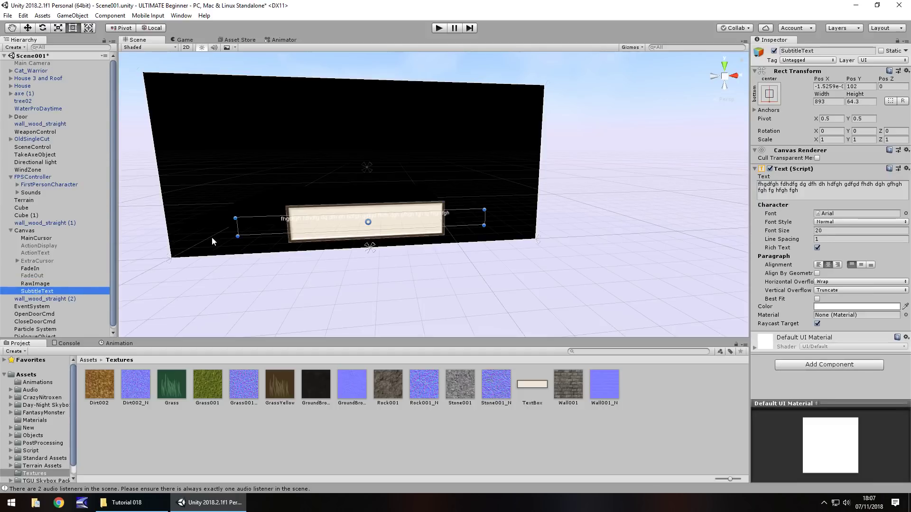
drag(236, 225, 288, 228)
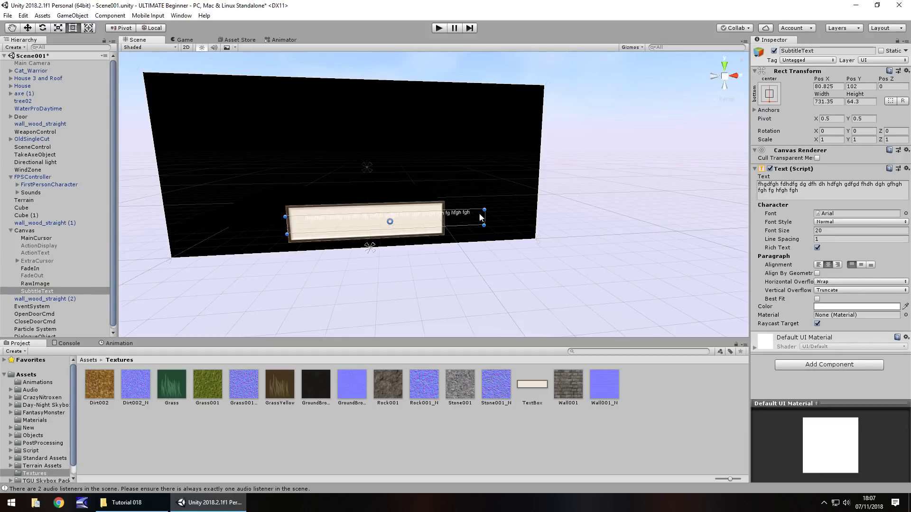
drag(484, 218, 446, 218)
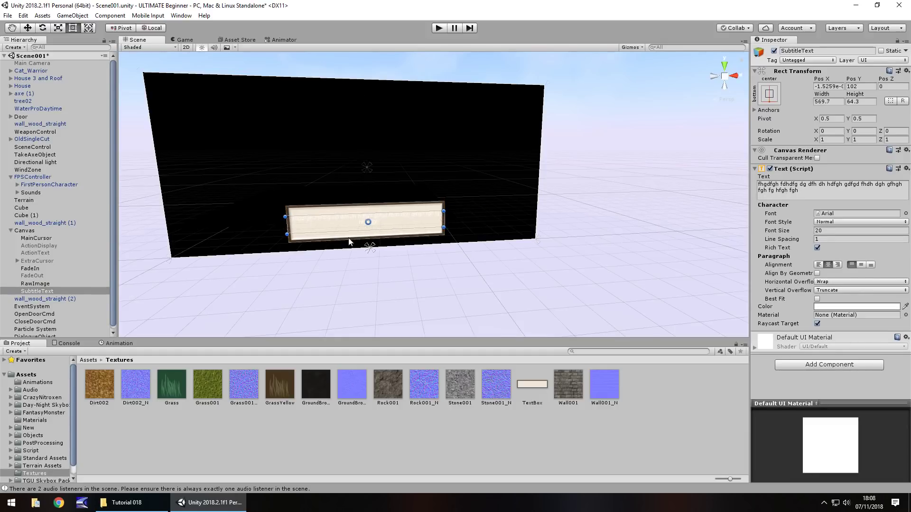
drag(287, 228, 291, 227)
drag(446, 219, 439, 220)
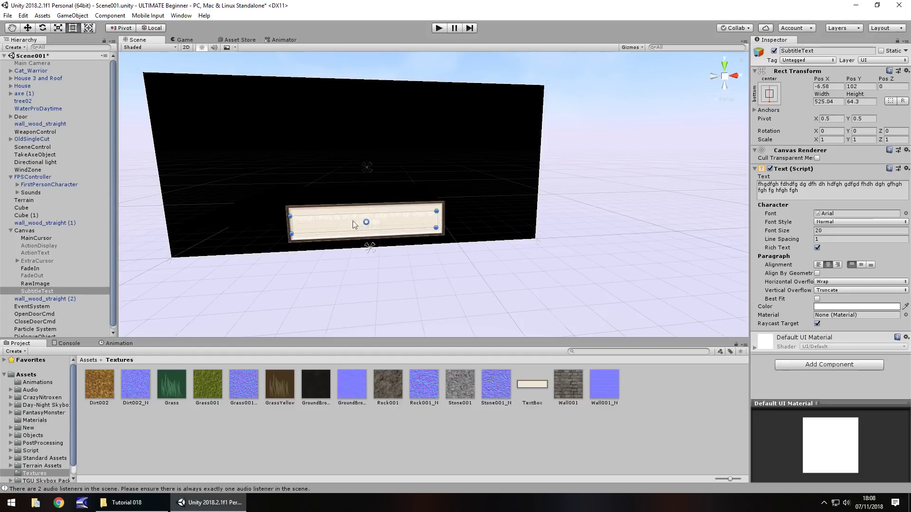
- Anchor SubtitleText to the bottom with horizontal stretch and increase its height to about 91 within the text box
click(768, 95)
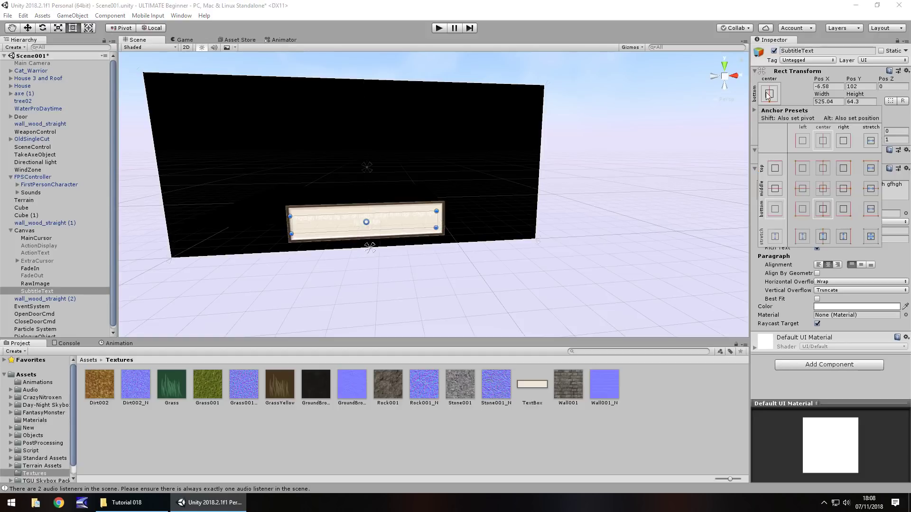
click(871, 214)
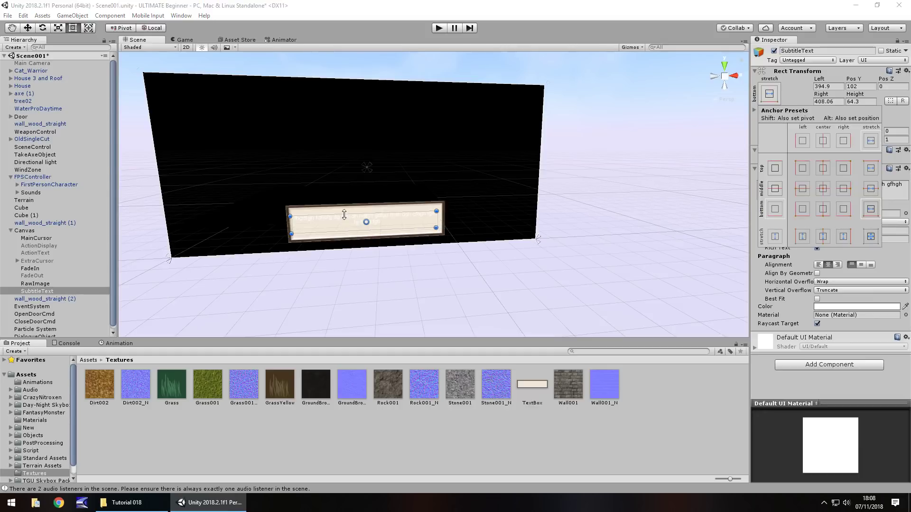
drag(344, 214, 351, 235)
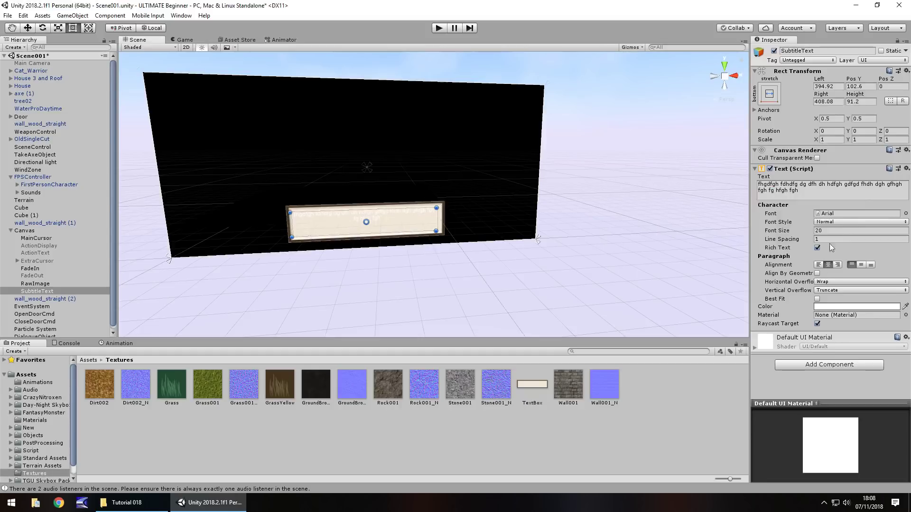
- Change the SubtitleText colour to black
click(826, 307)
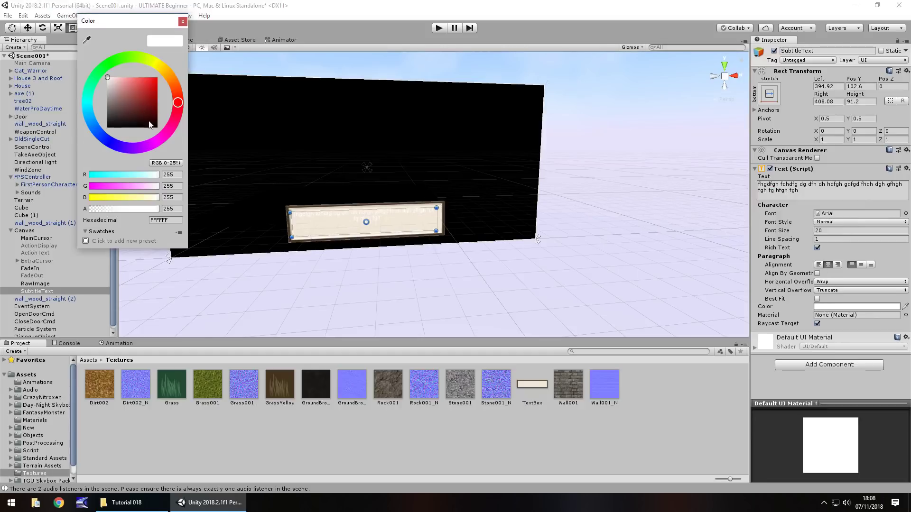
drag(150, 125, 181, 141)
click(183, 21)
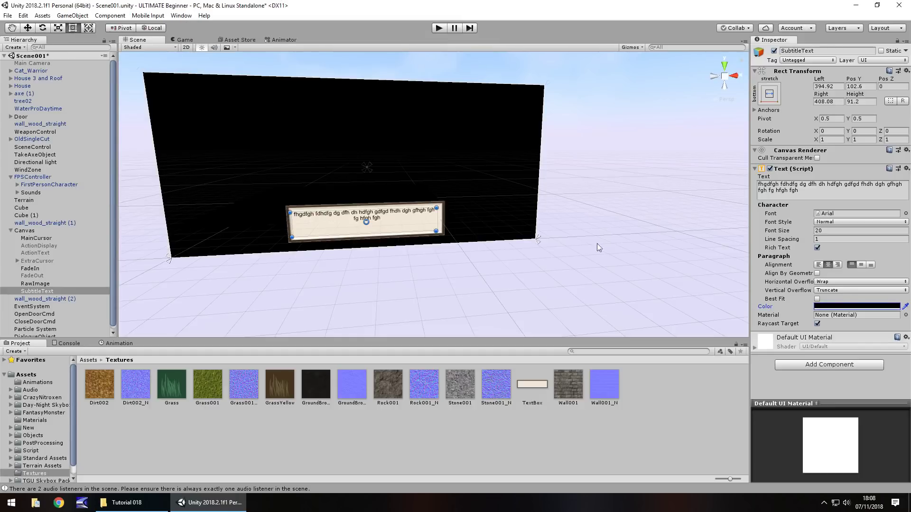
- Align the subtitle text to the left and set its font size to 24
click(819, 264)
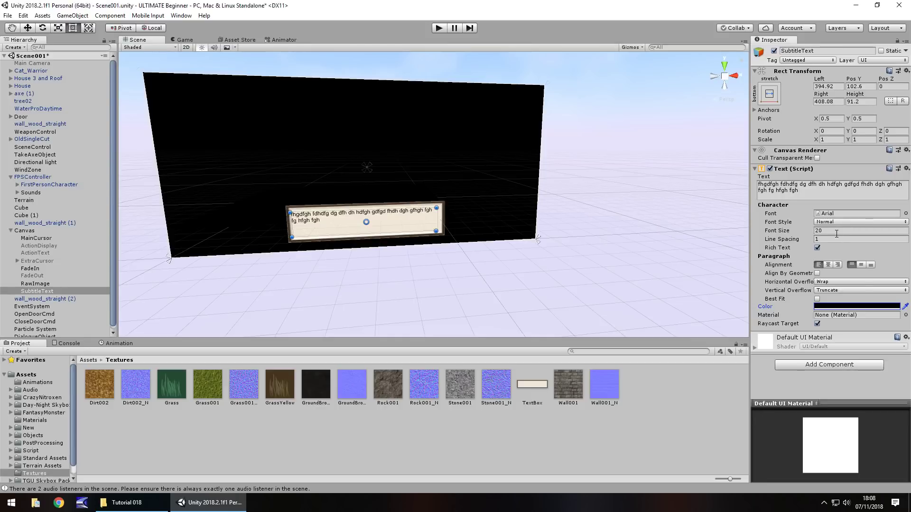
click(832, 231)
text(24)
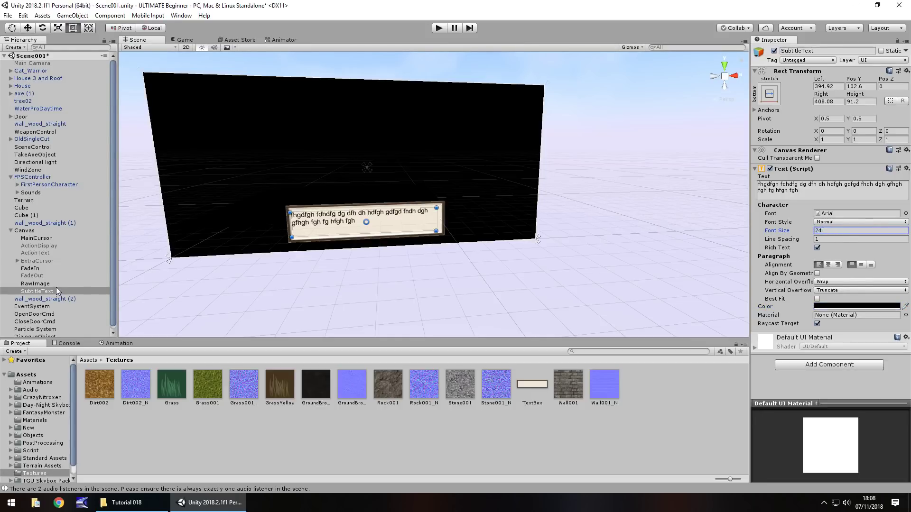
- Rename the RawImage object as TextBox
click(36, 285)
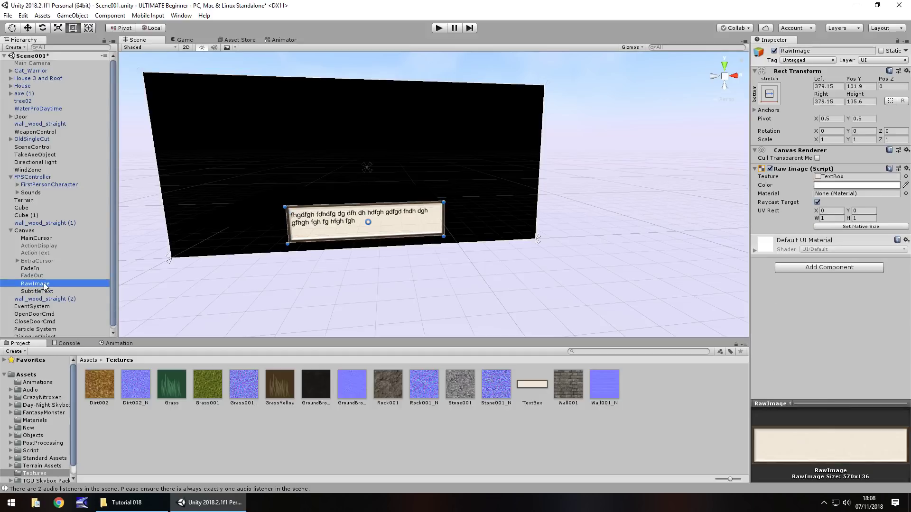
right_click(45, 286)
click(102, 314)
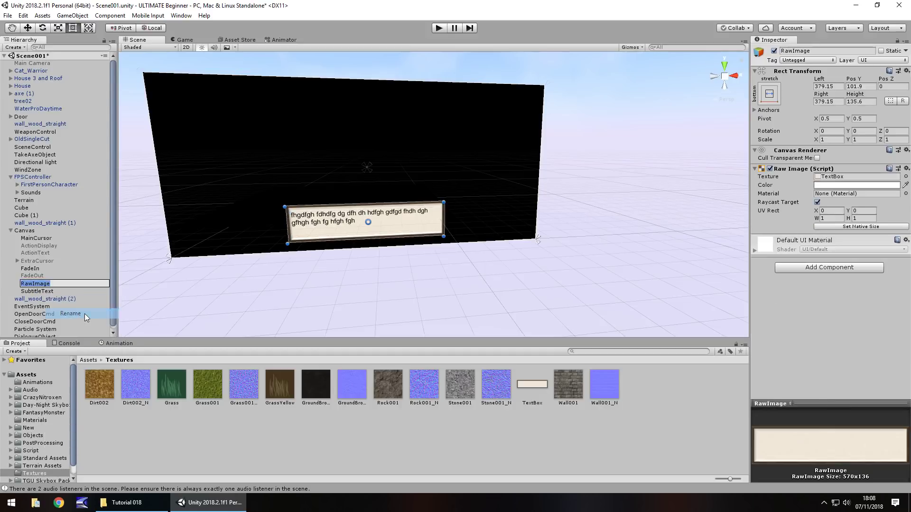
text(TextBox)
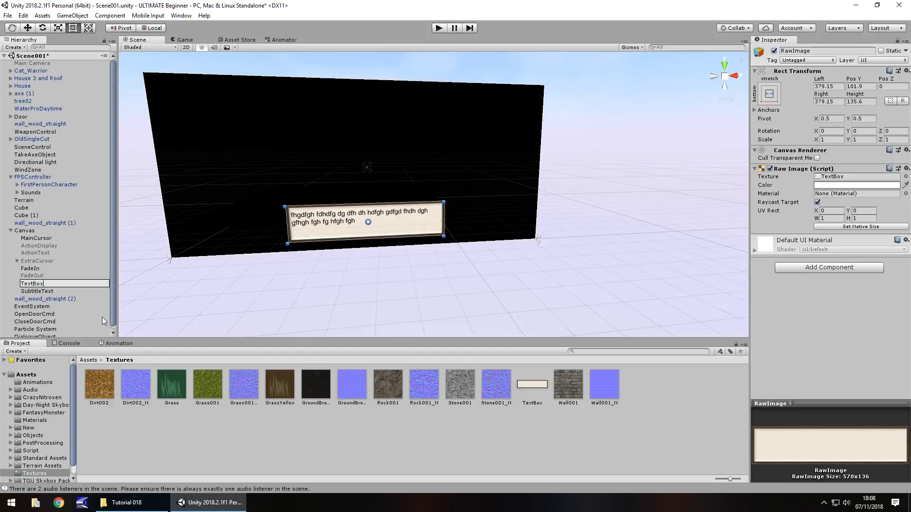
key(Return)
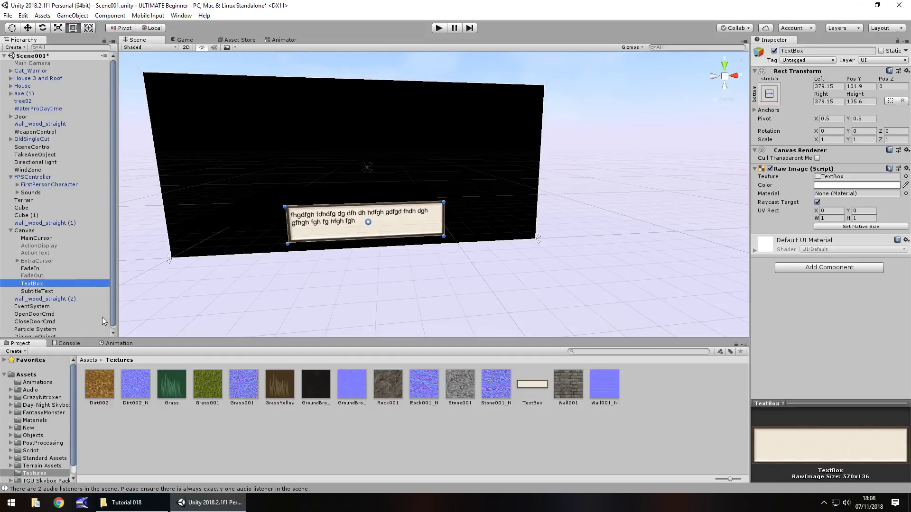
- Rename the TextBox object as SubtitleTextBox
click(28, 285)
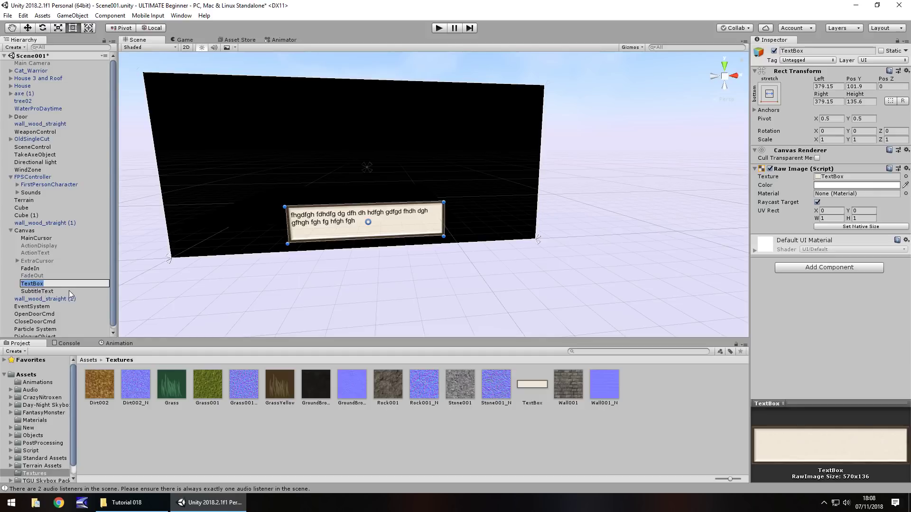
text(Subtitle)
key(Return)
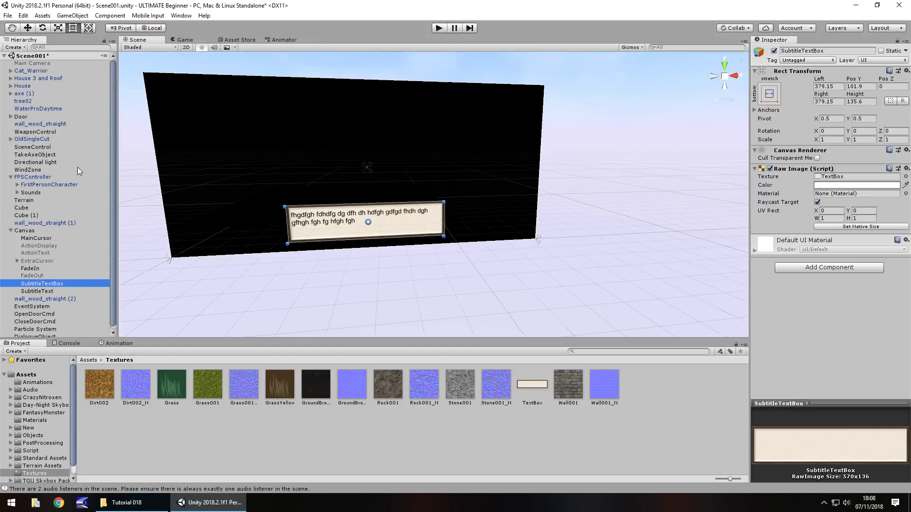
- Open the NPCChat script of Cat_Warrior's Conversation object in Visual Studio and dismiss the feedback survey
click(42, 72)
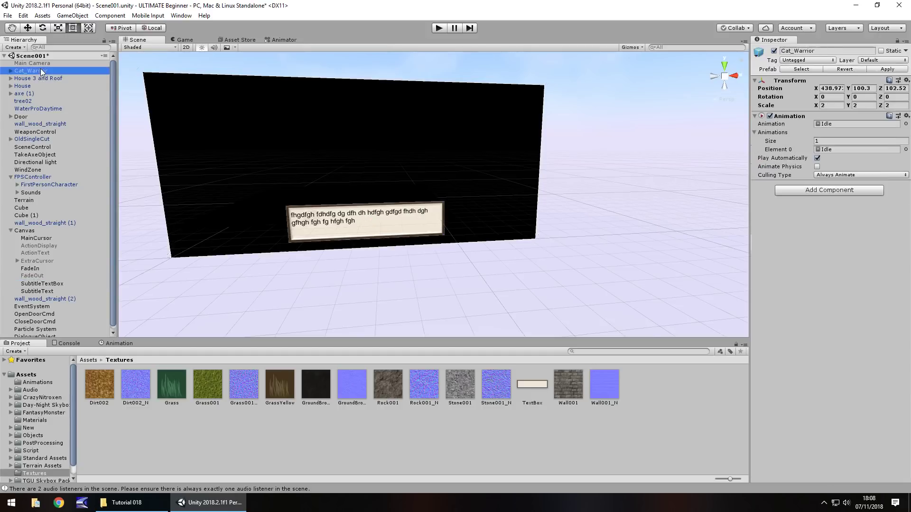
click(11, 71)
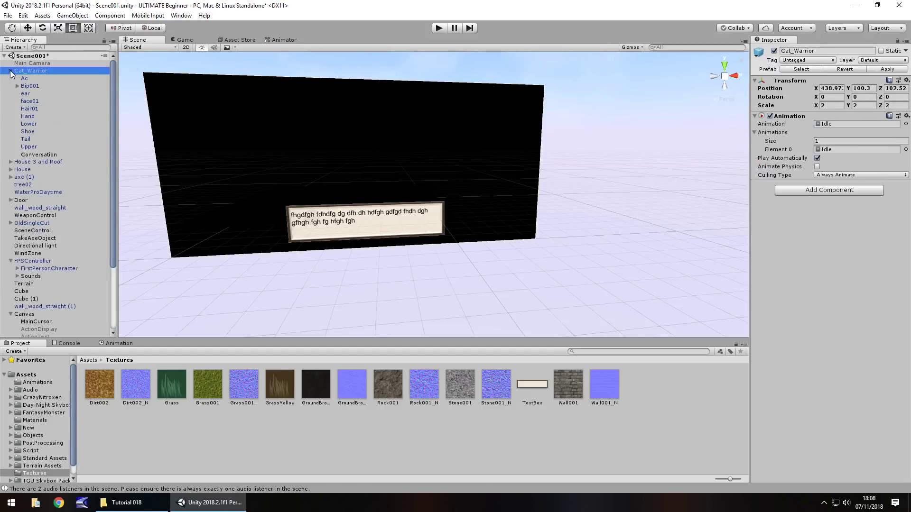
click(27, 158)
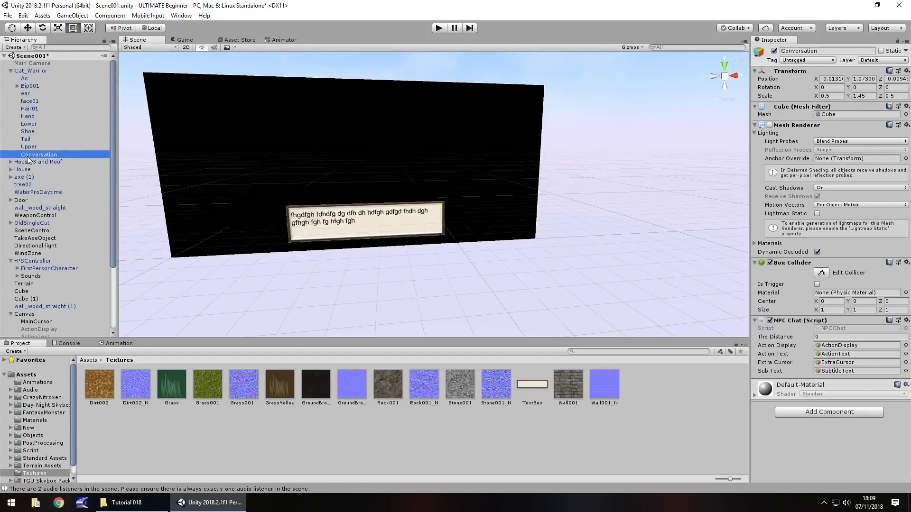
double_click(840, 328)
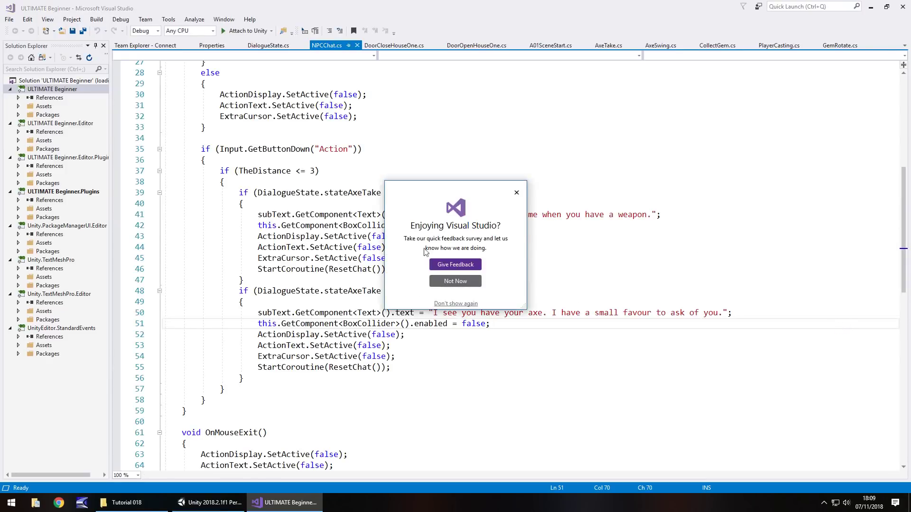
click(517, 193)
- Declare a public GameObject field named subBox below the subText declaration in the NPCChat class
scroll(429, 185, up, 7)
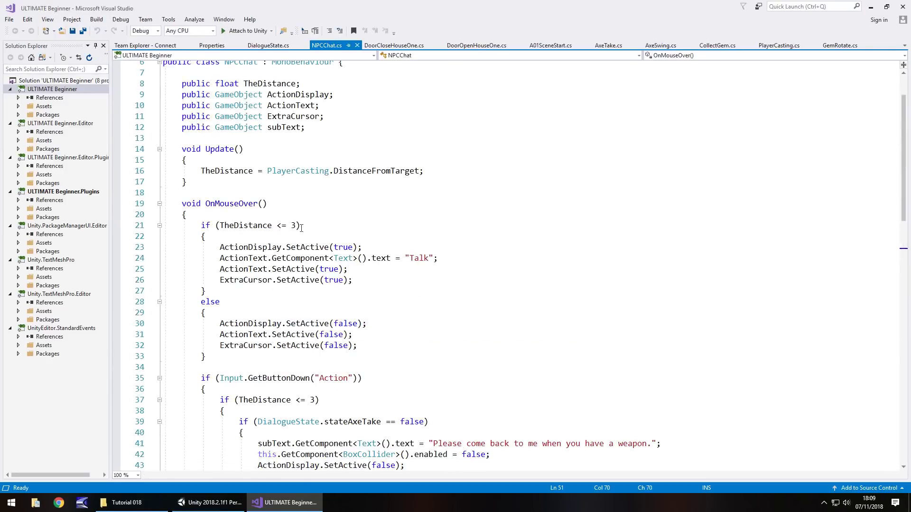
click(318, 127)
key(Return)
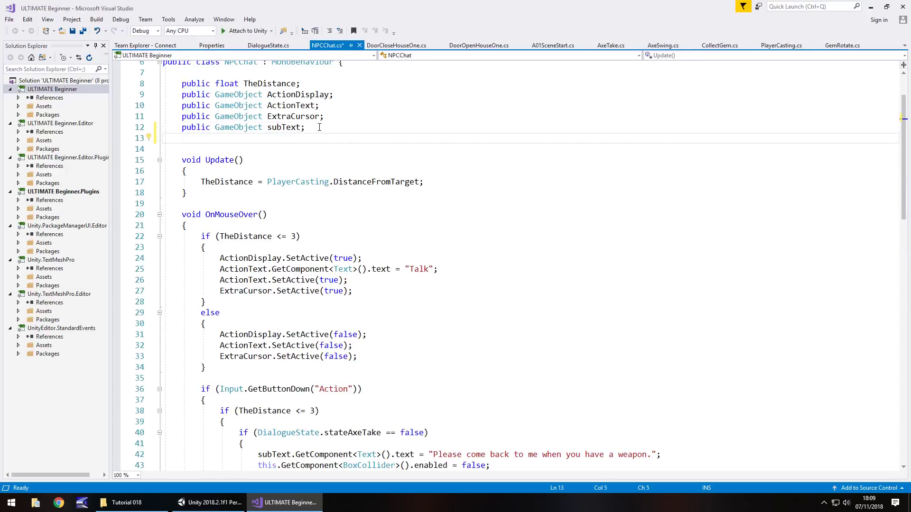
text(public GameObject)
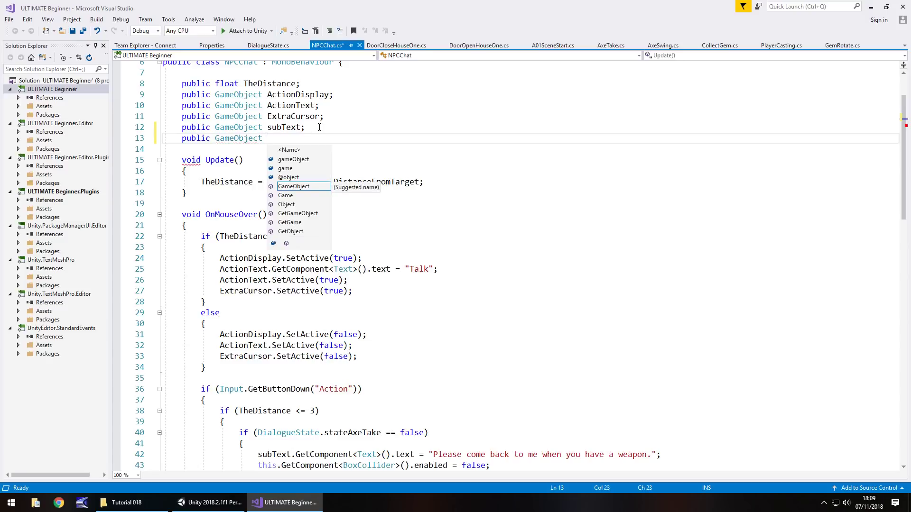
text( sub)
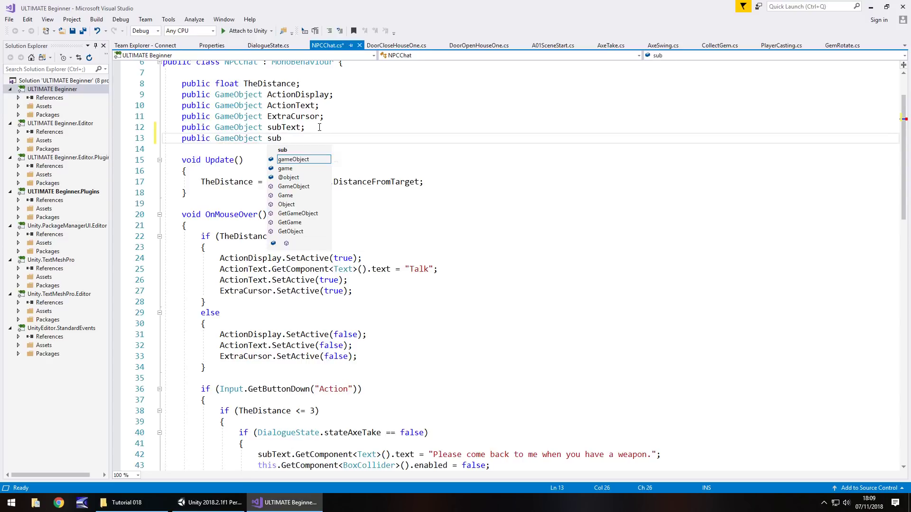
text(Box;)
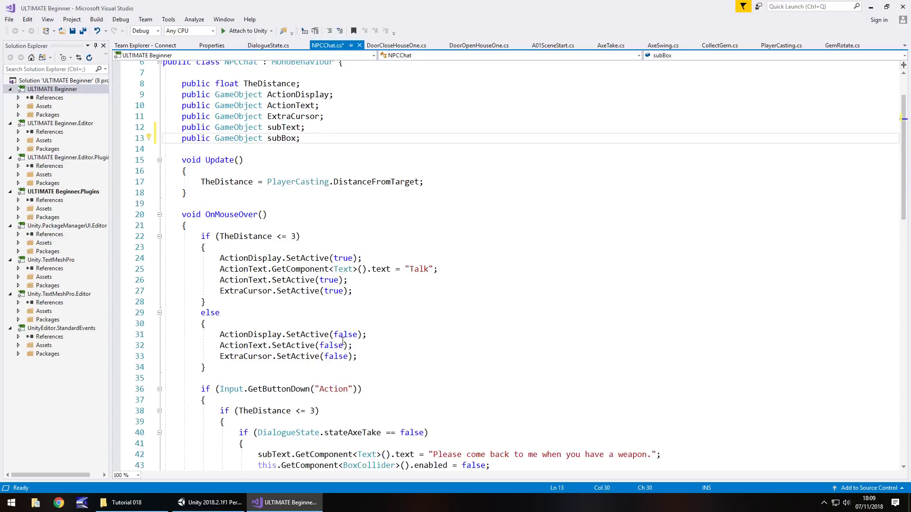
- Insert subBox.SetActive(true); above the subText line in the branch where DialogueState.stateAxeTake is false
scroll(320, 127, down, 7)
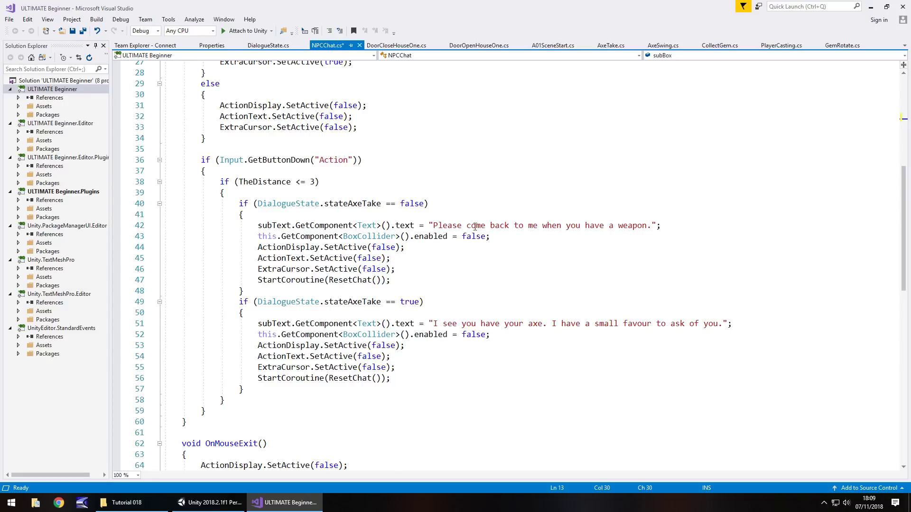
scroll(260, 227, up, 7)
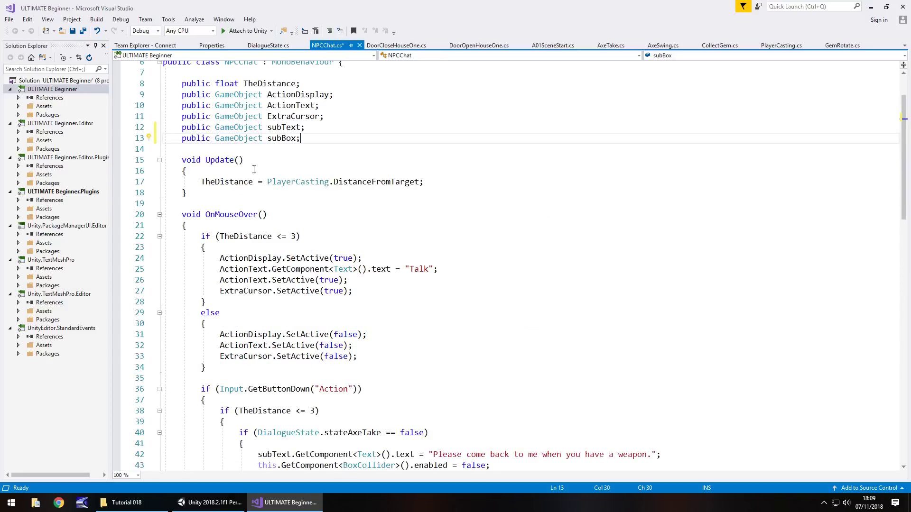
scroll(568, 342, down, 4)
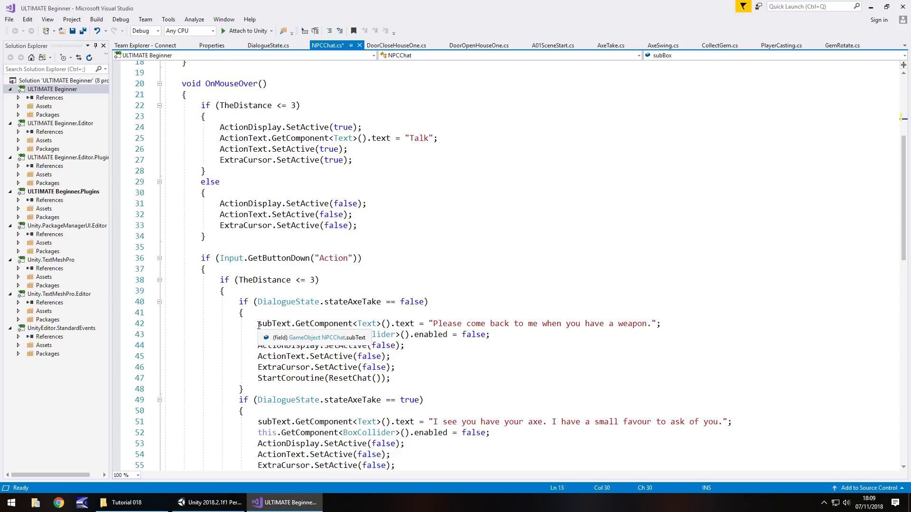
click(258, 323)
key(Return)
key(Up)
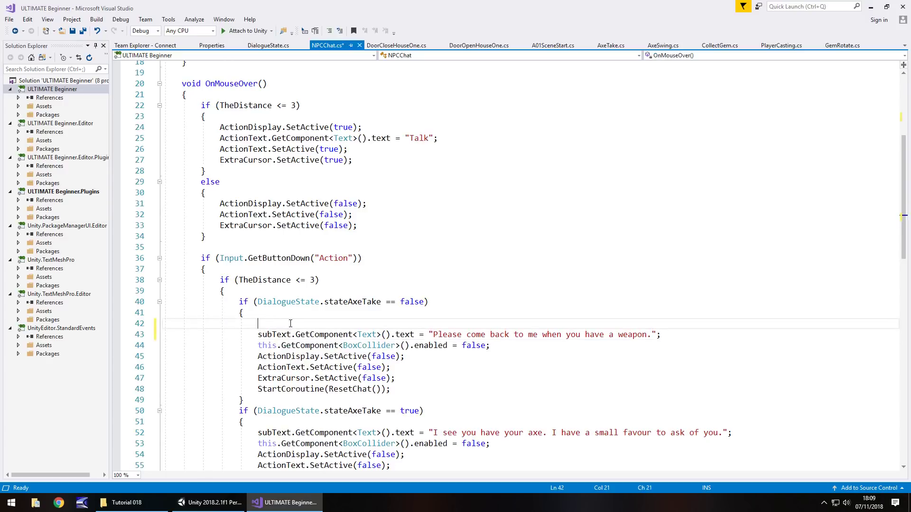
text(subBox.Set)
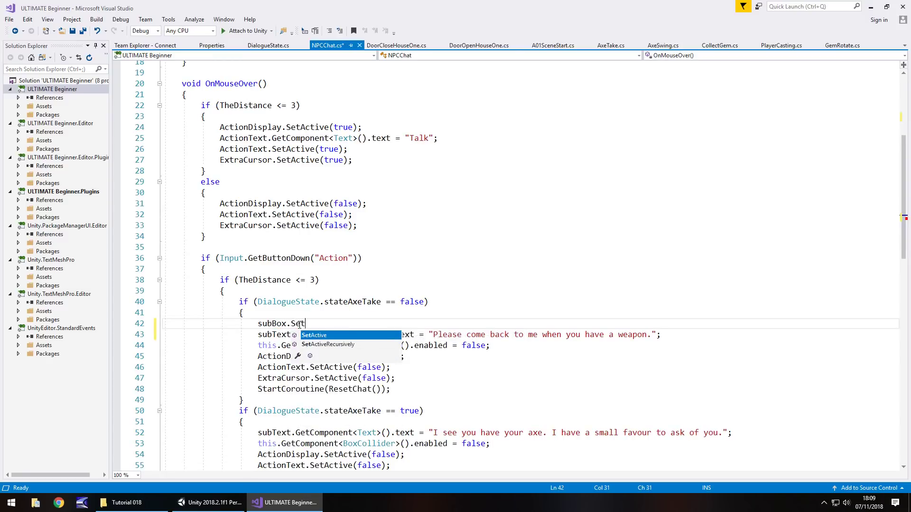
key(Tab)
text(()
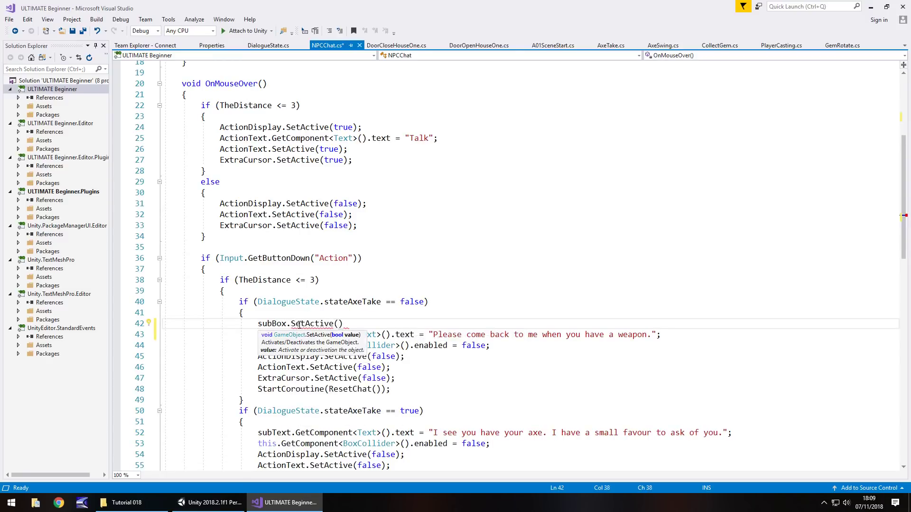
text(true);)
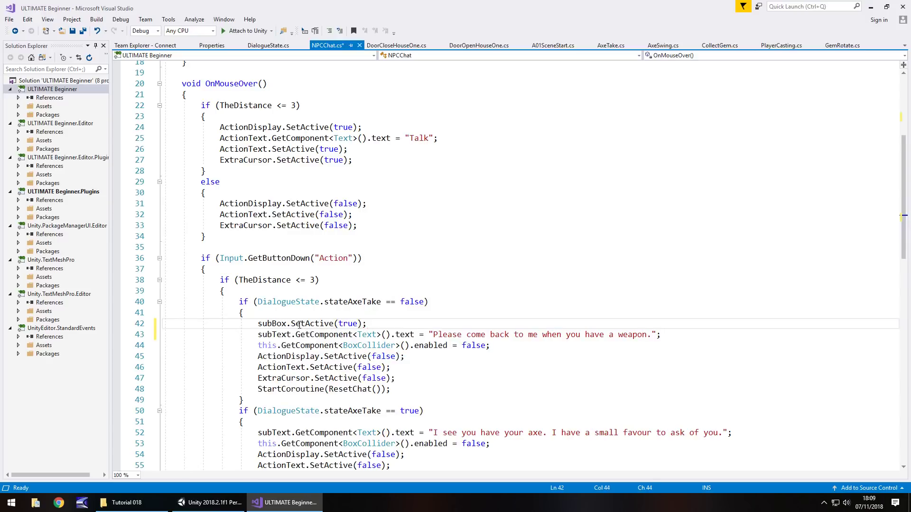
- Add subBox.SetActive(true); as the first statement of the branch where DialogueState.stateAxeTake is true
scroll(294, 357, down, 3)
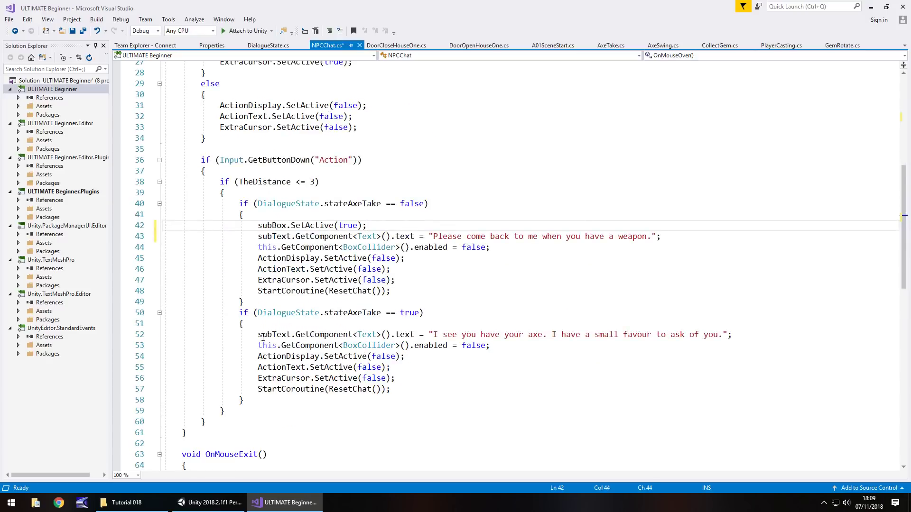
click(259, 335)
key(Return)
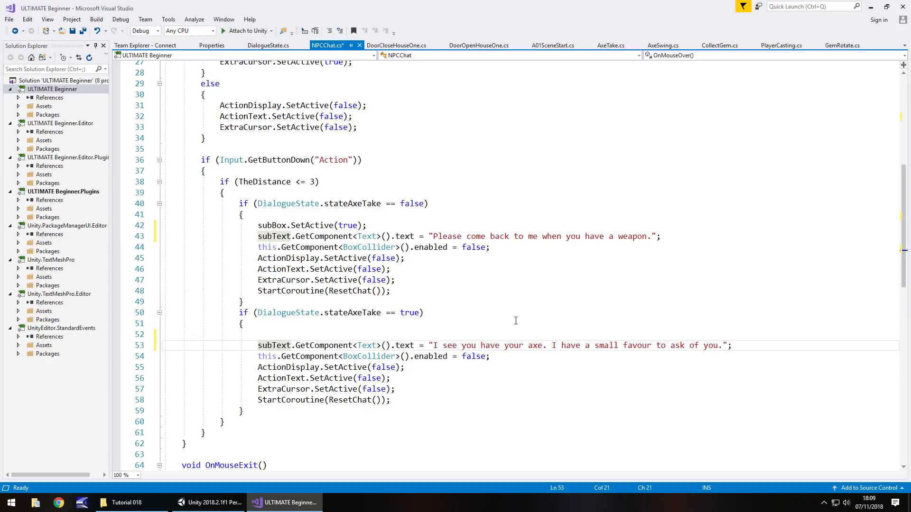
click(274, 333)
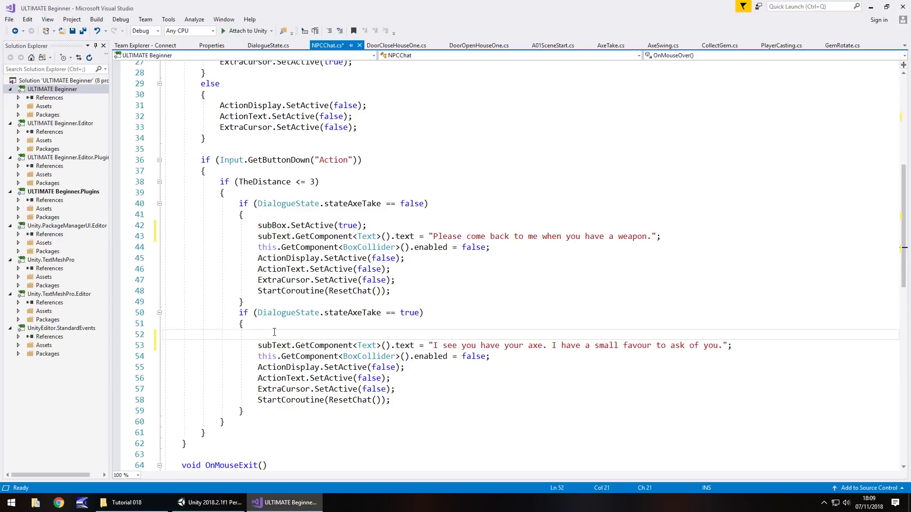
text(sub)
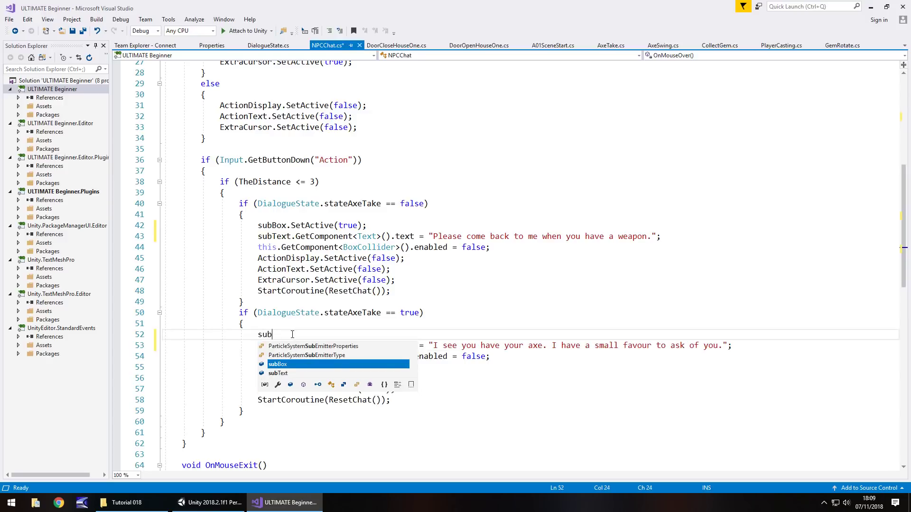
text(Box.Set)
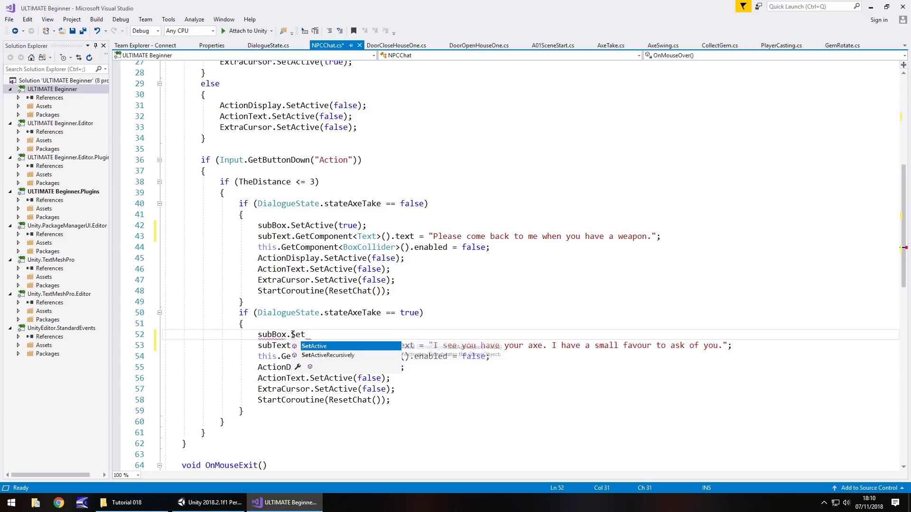
key(Tab)
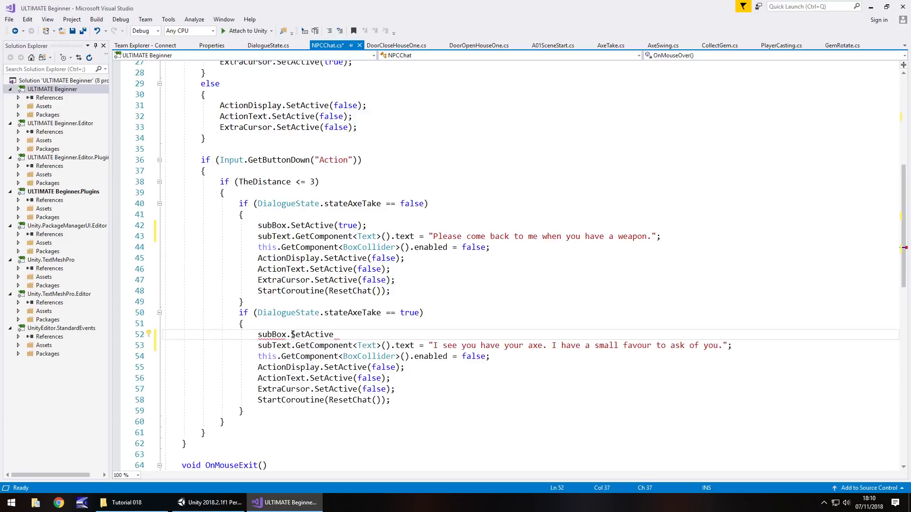
text((true);)
- Extend the axe dialogue string after "ask of you." with "Please can you eliminate the skeleton threat just outside this village?"
drag(256, 345, 456, 346)
click(456, 345)
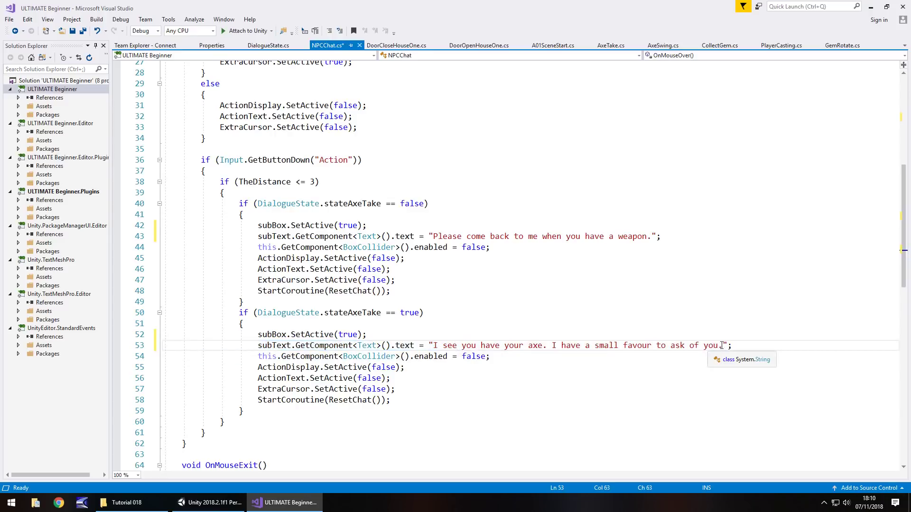
click(723, 345)
text(Please can)
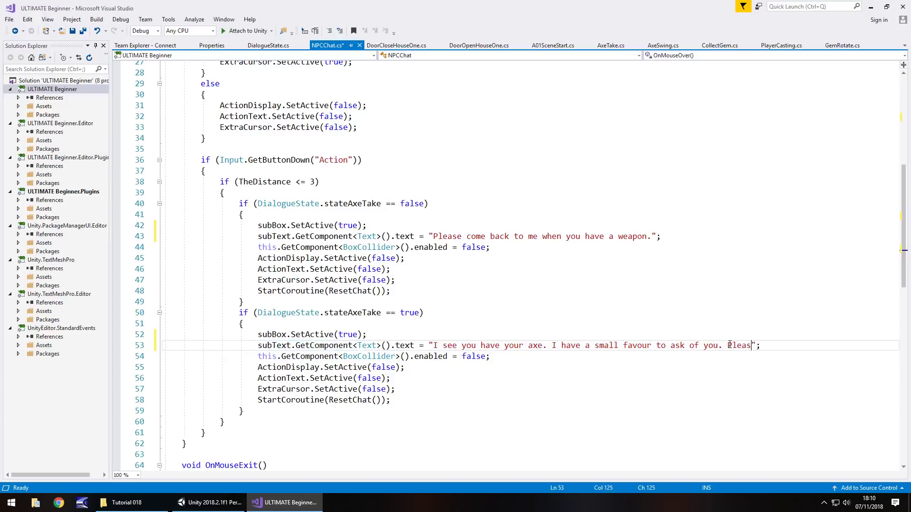
text(ou elimi)
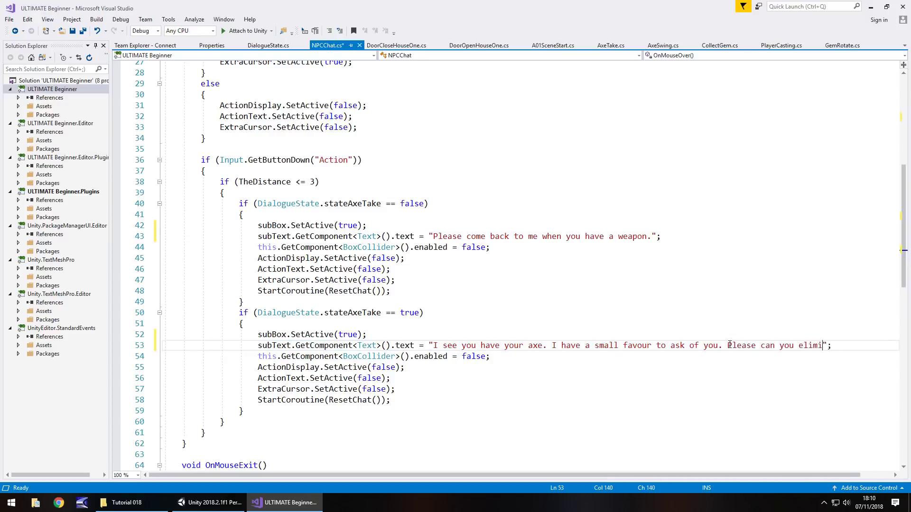
text(nate the skeleton threat just)
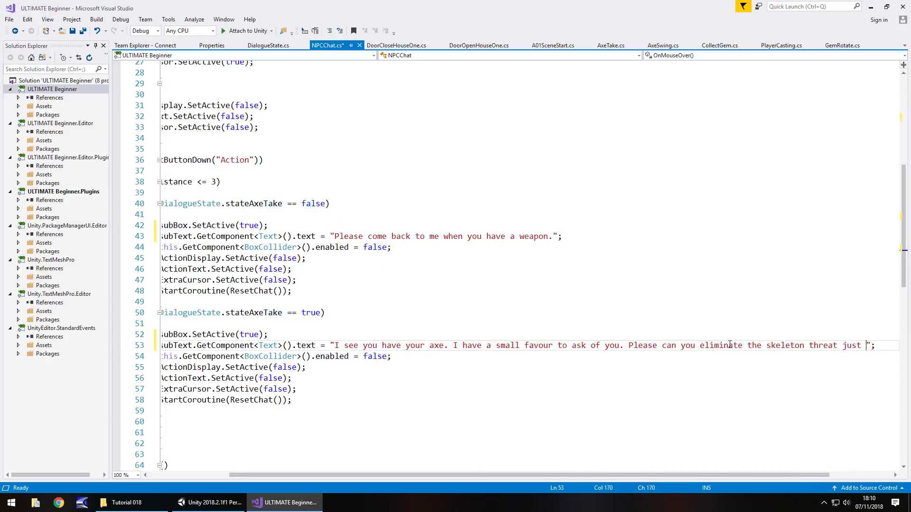
text( outside this )
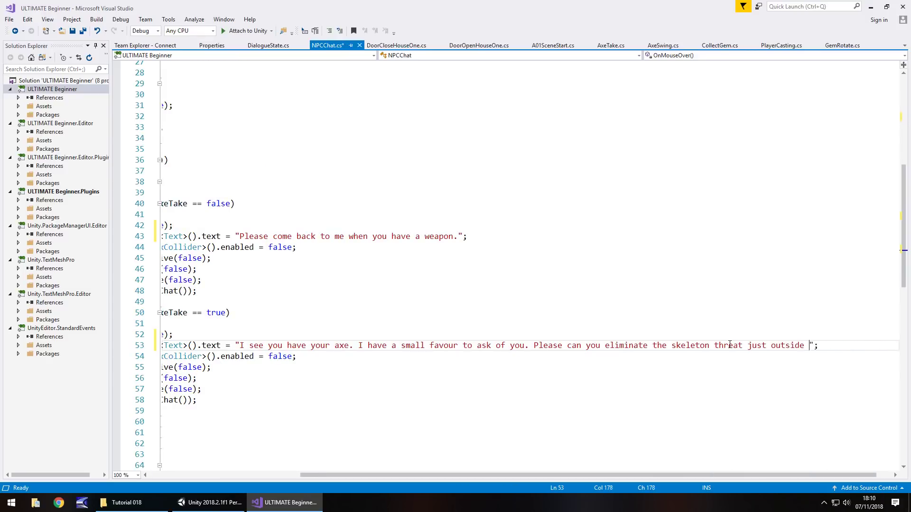
text(village?)
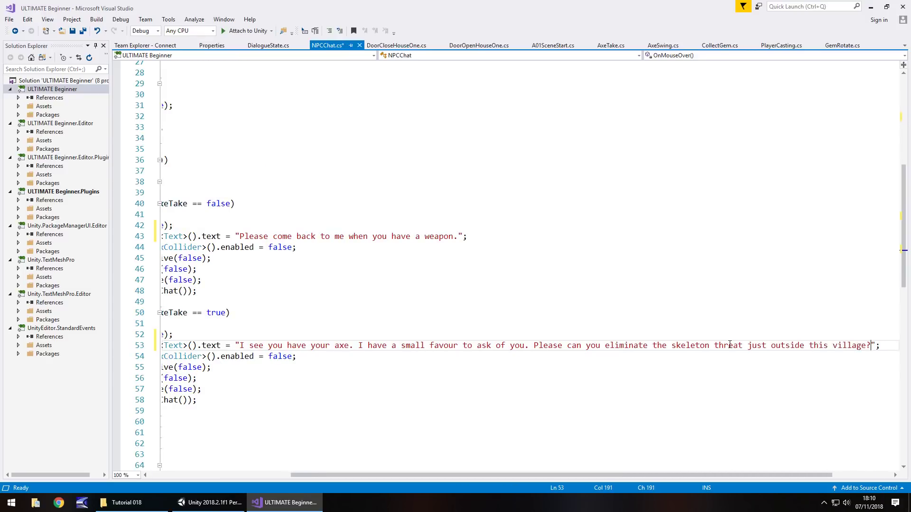
drag(669, 475, 526, 475)
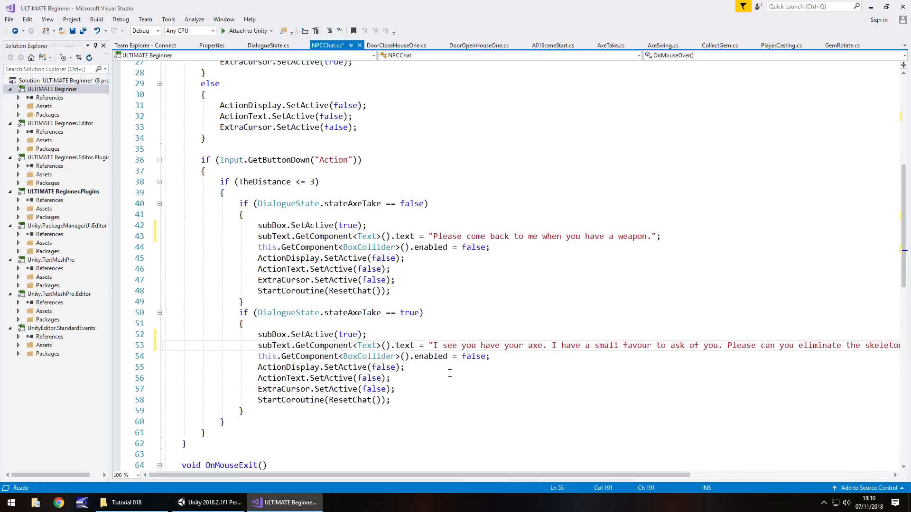
- Add subBox.SetActive(false); after the WaitForSeconds line in the ResetChat coroutine and save the script
scroll(346, 373, down, 4)
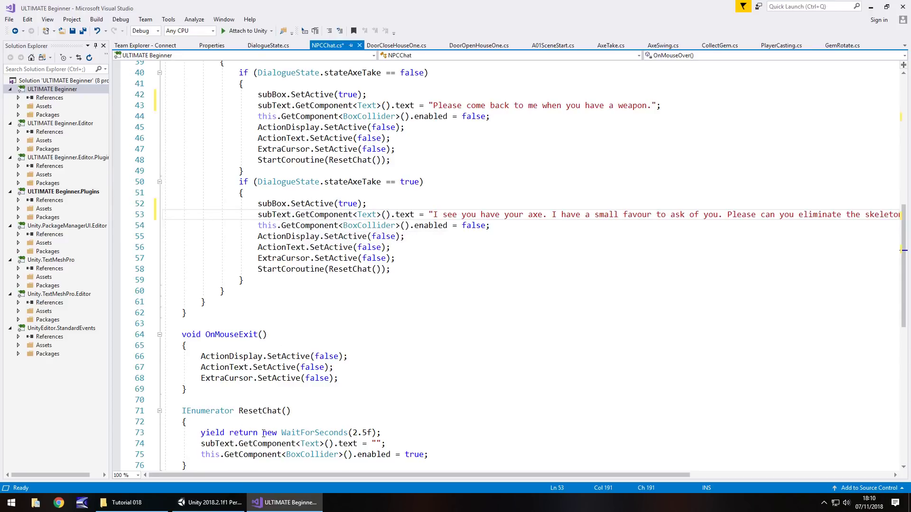
scroll(263, 433, down, 5)
drag(182, 247, 297, 245)
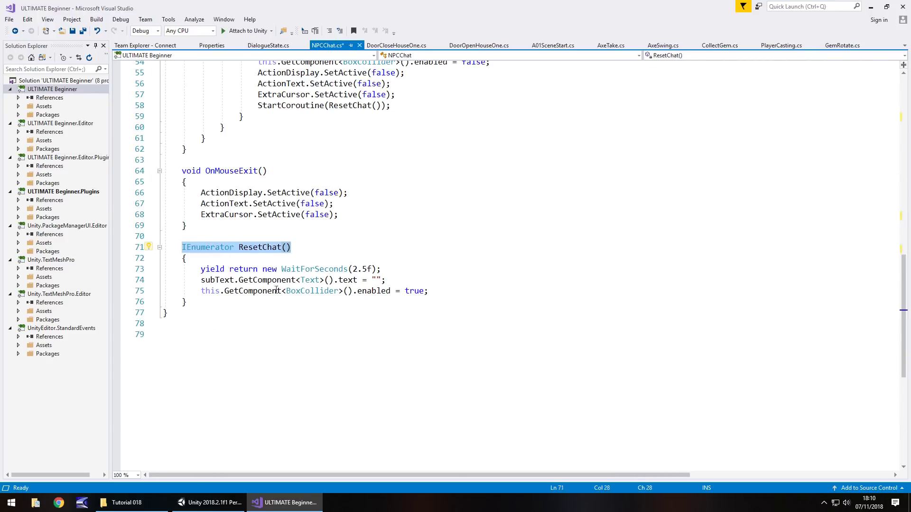
drag(201, 280, 367, 280)
click(288, 284)
click(393, 270)
key(Return)
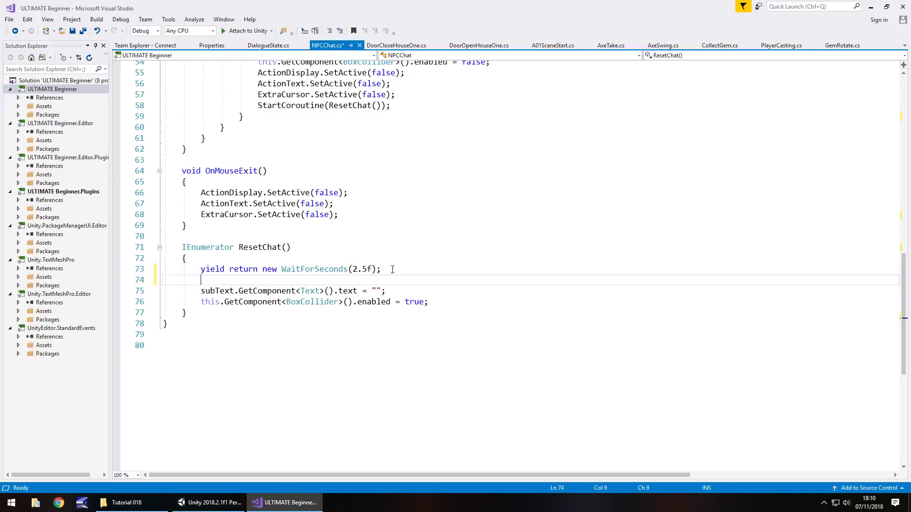
text(subBox.)
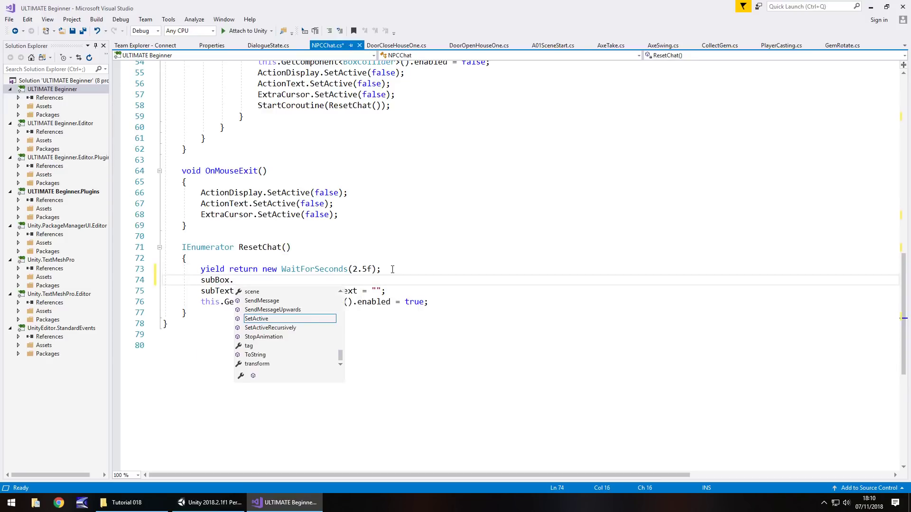
text(Set)
key(Tab)
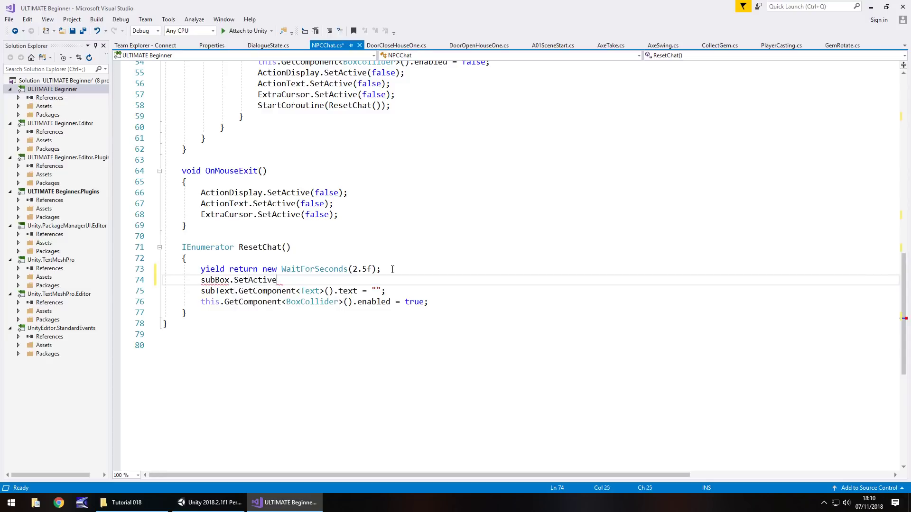
text((false);)
key(ctrl+s)
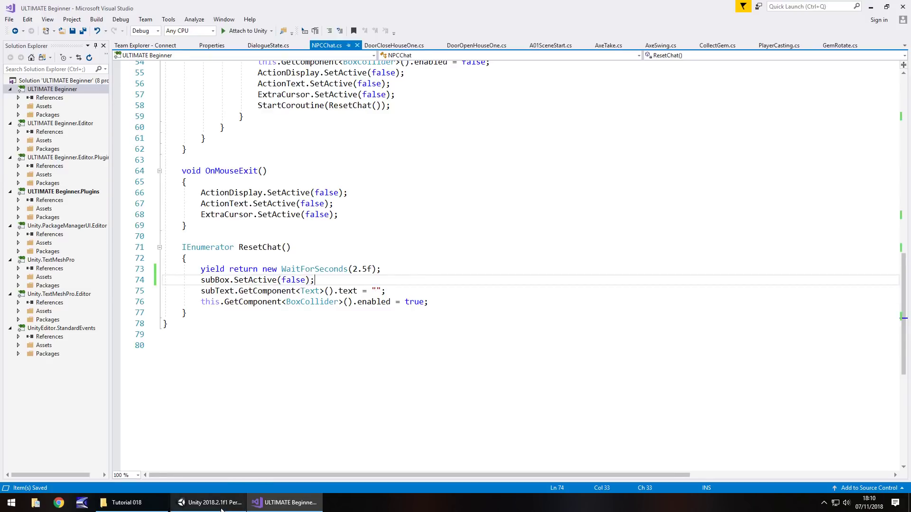
- Switch to Unity, assign SubtitleTextBox to the Sub Box slot of Conversation's NPC Chat script, and deactivate the SubtitleTextBox object
click(210, 503)
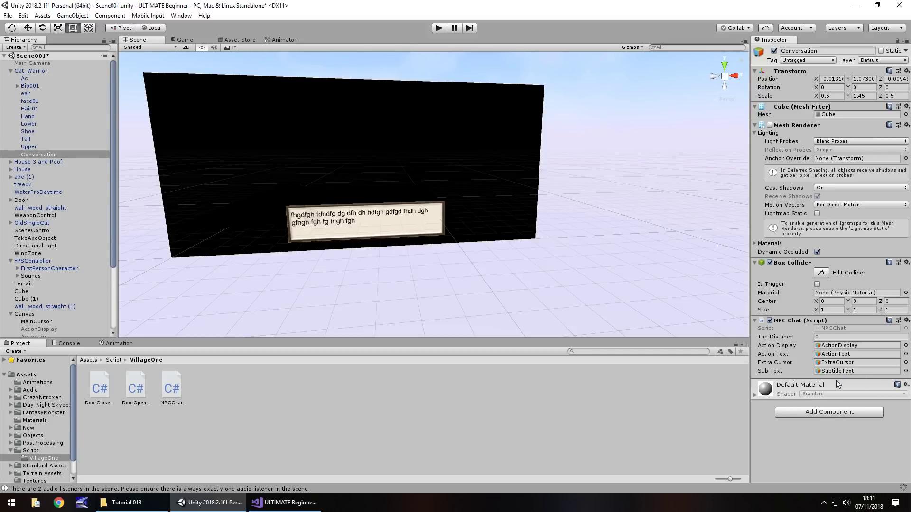
scroll(66, 289, down, 3)
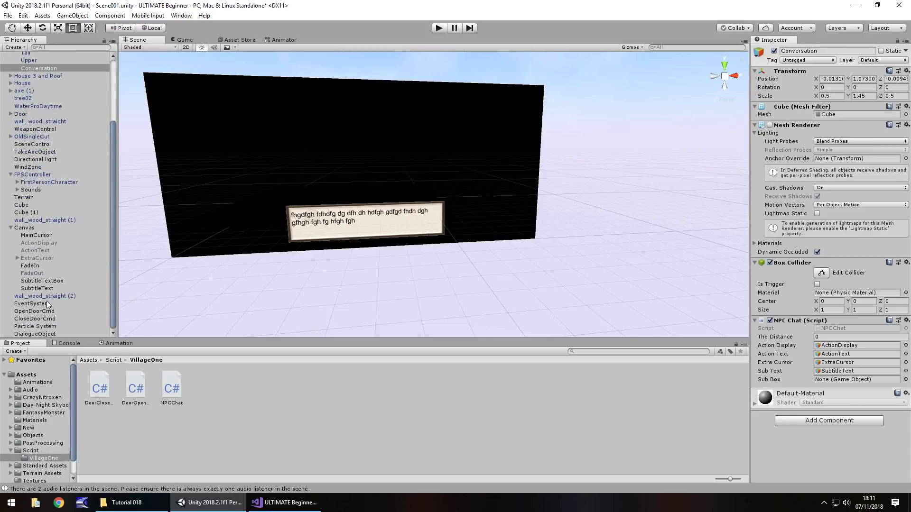
drag(38, 284, 202, 279)
drag(706, 326, 849, 383)
click(42, 281)
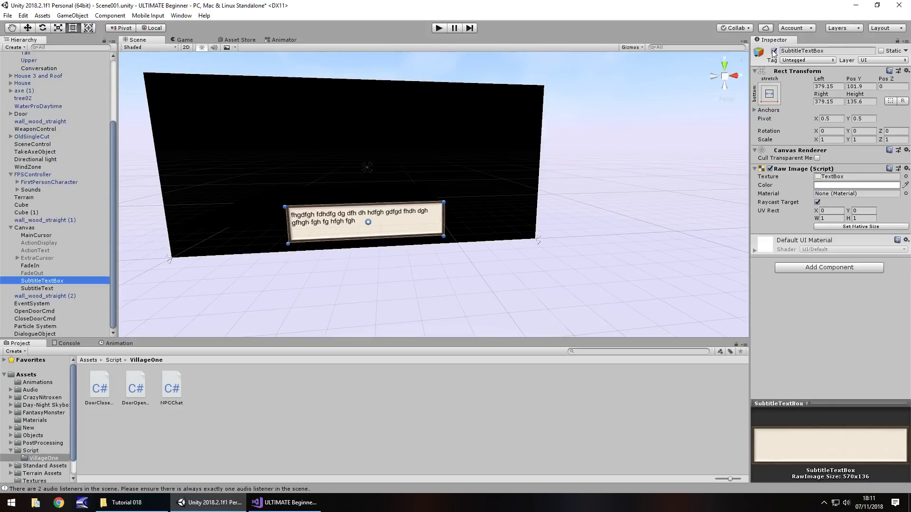
click(774, 51)
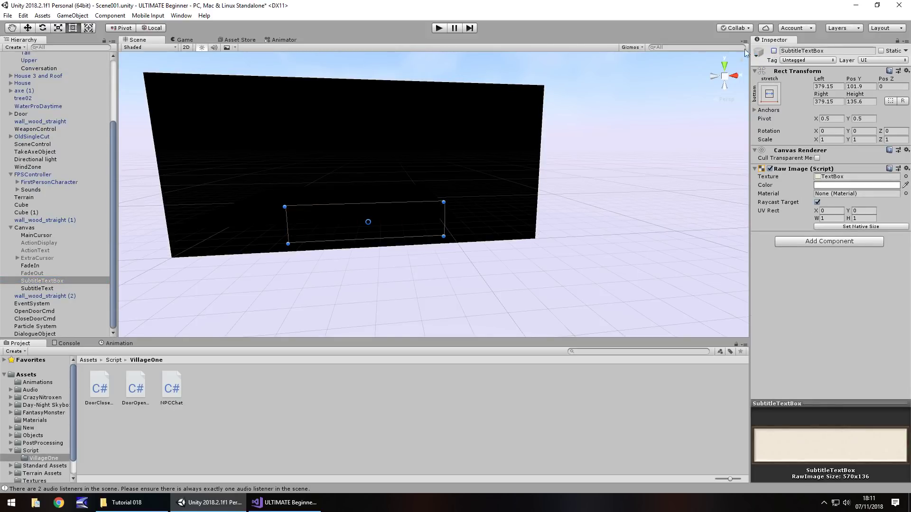
- Clear the placeholder sentence from the SubtitleText object's Text component so its text is empty
click(35, 289)
click(815, 193)
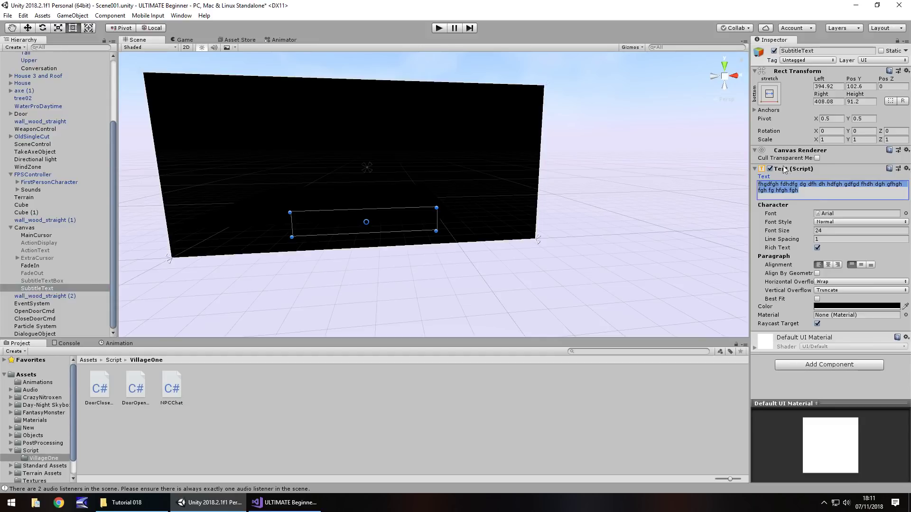
key(BackSpace)
click(354, 409)
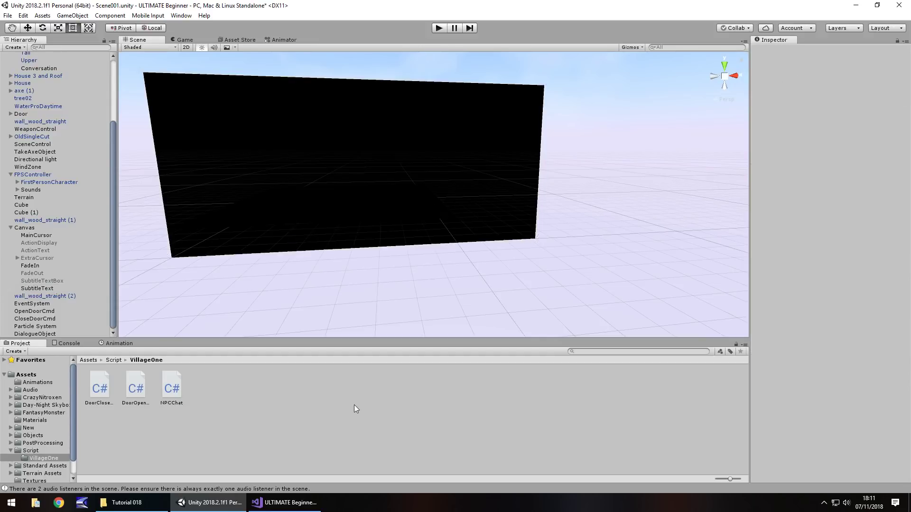
- Run the game and pick up the axe near the trees to test the axe dialogue
click(441, 28)
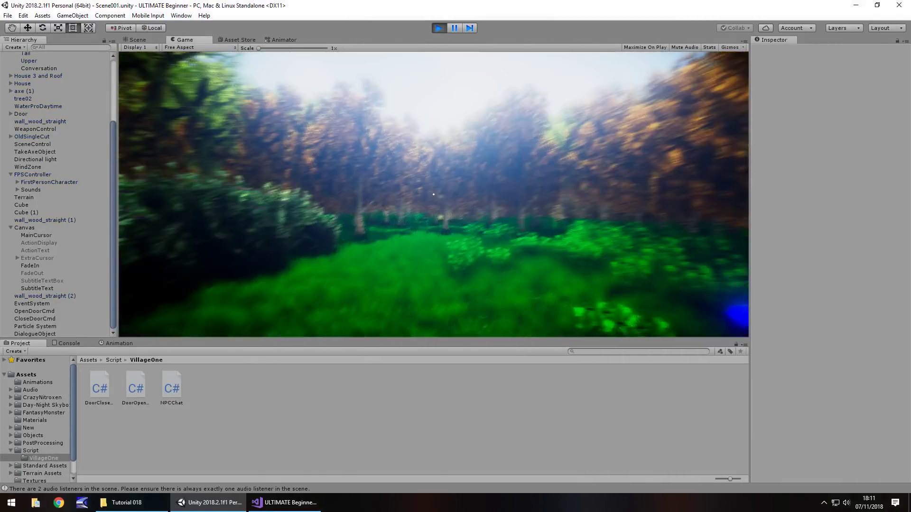
key(w)
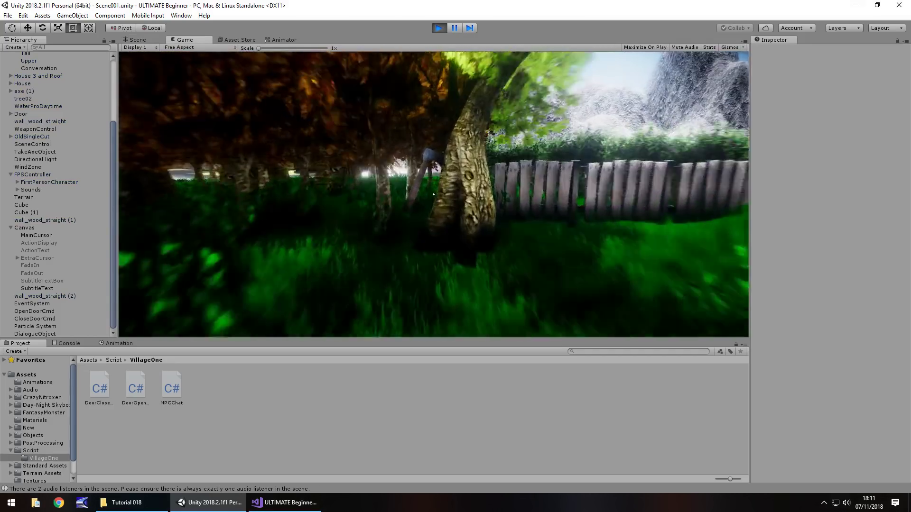
key(e)
key(w)
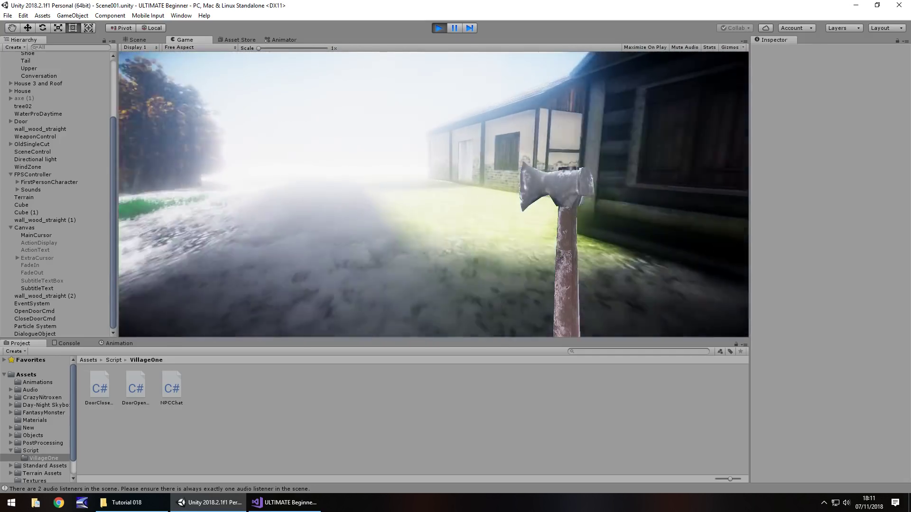
- Walk into the house, talk to the cat warrior to check the subtitle box, and end the test run
key(w)
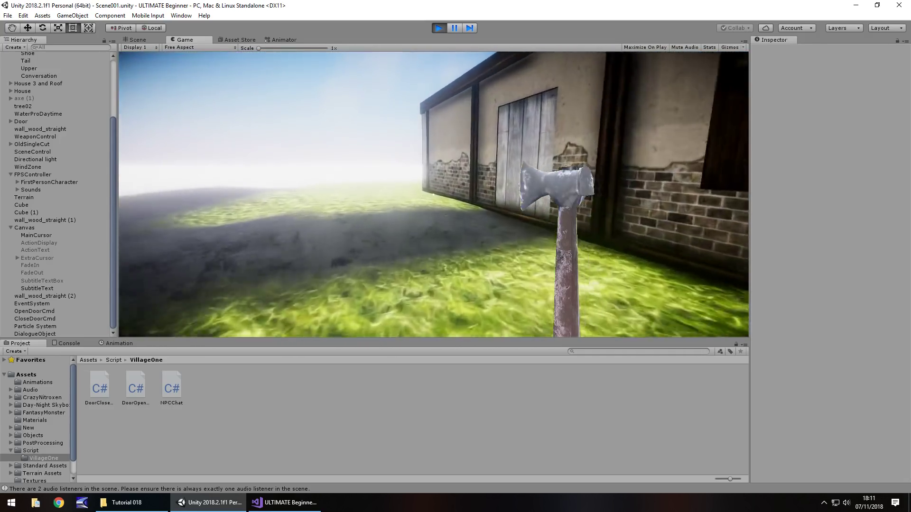
key(w)
key(e)
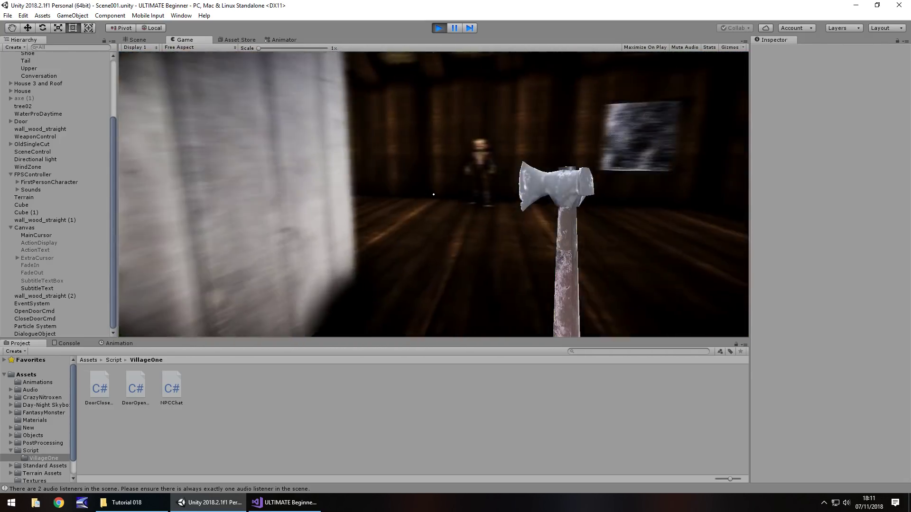
key(w)
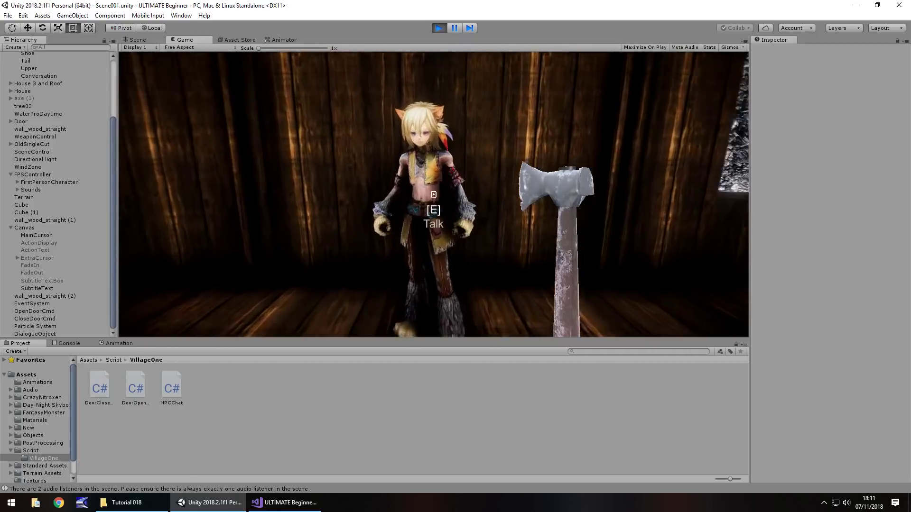
key(e)
key(w)
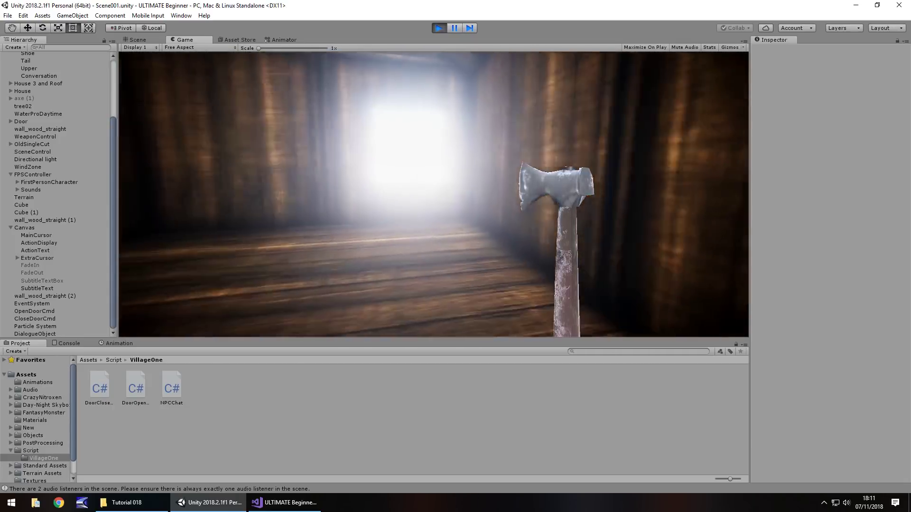
key(e)
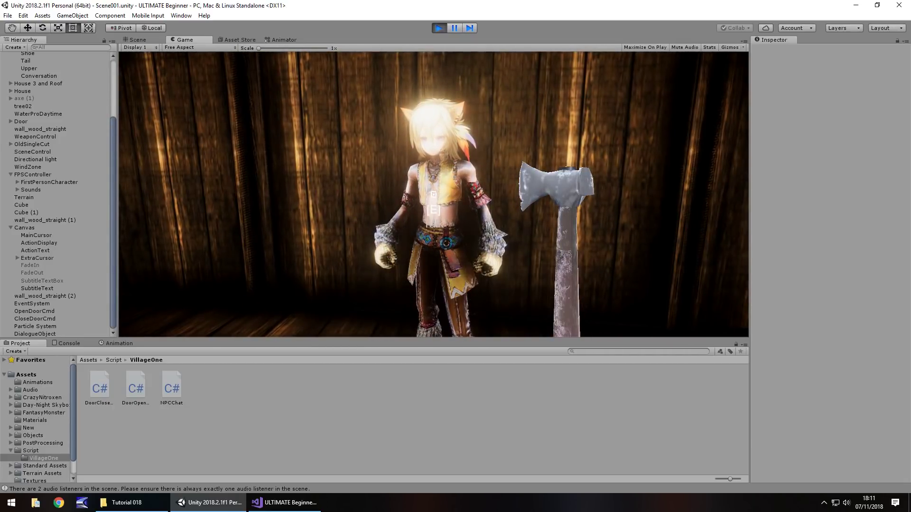
click(434, 194)
key(ctrl+p)
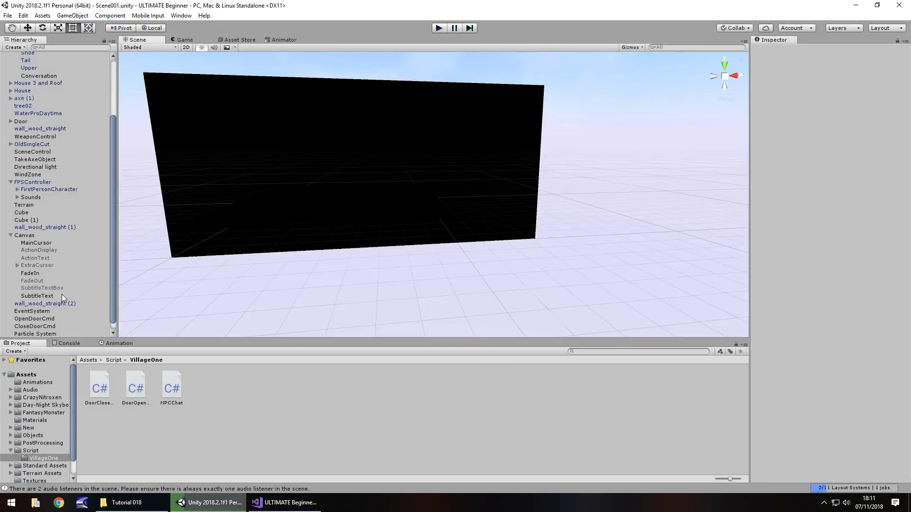
- Set the font size of the SubtitleText object to 20 and save the scene
click(41, 288)
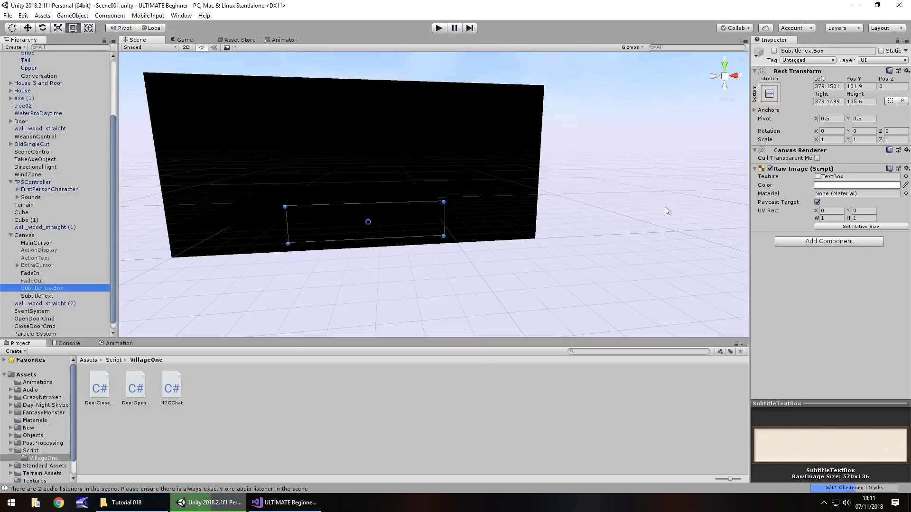
click(34, 296)
click(837, 231)
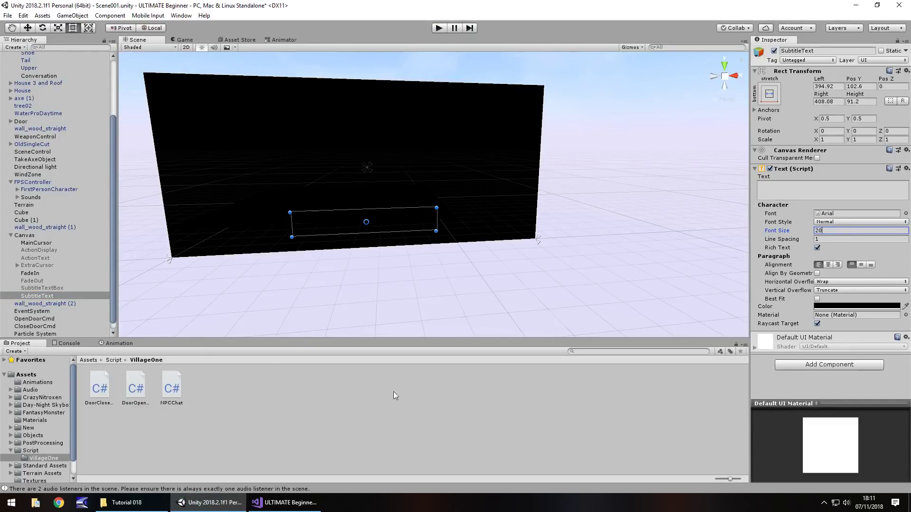
text(20)
key(ctrl+s)
- Locate Cat_Warrior in the scene and add a 3D cube over the ground outside its house
scroll(50, 163, up, 5)
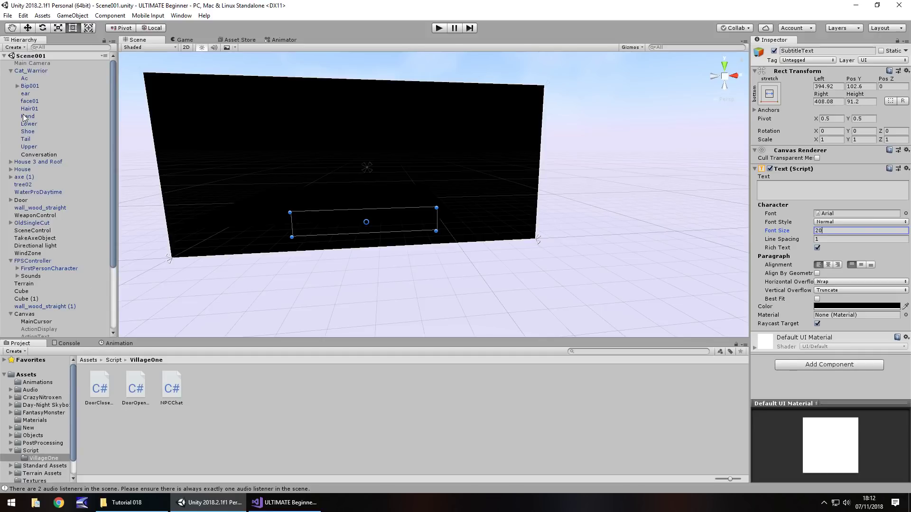
click(27, 65)
double_click(31, 71)
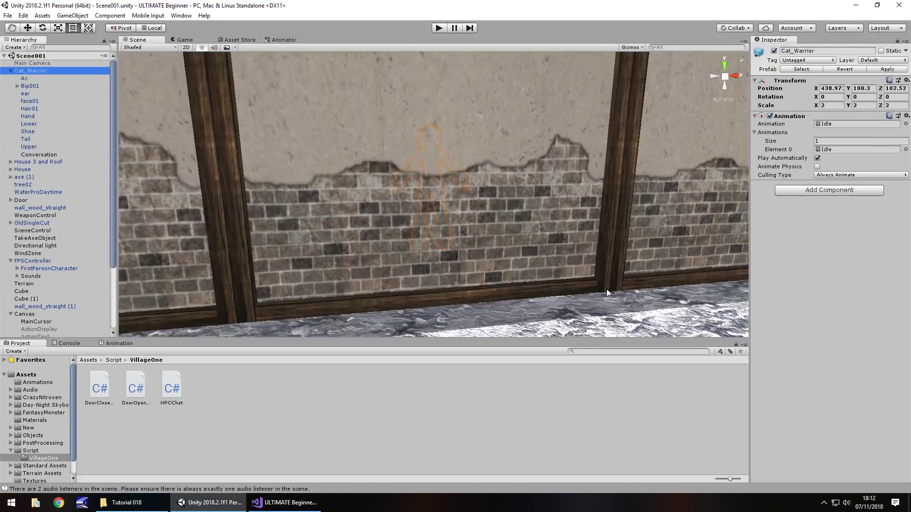
alt+drag(495, 236, 445, 229)
right_drag(445, 228, 449, 232)
right_drag(365, 240, 336, 232)
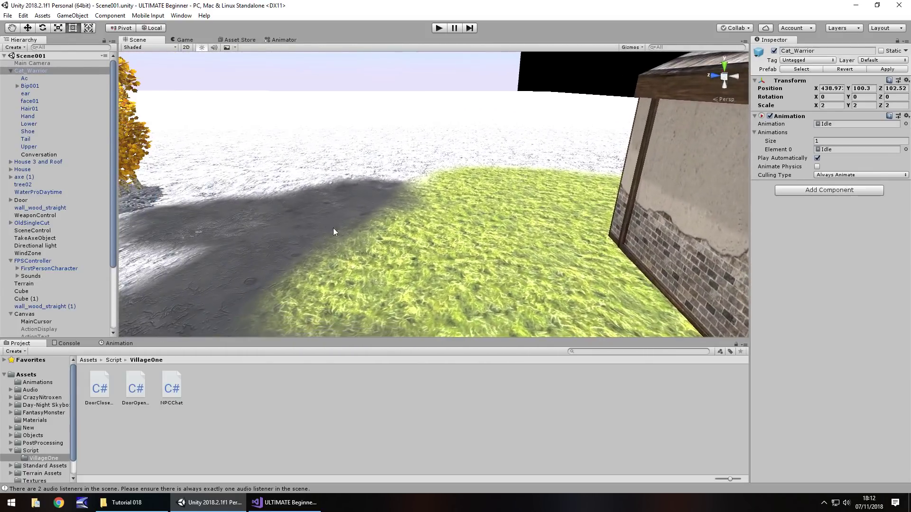
middle_drag(243, 247, 500, 248)
right_drag(485, 249, 541, 253)
click(73, 16)
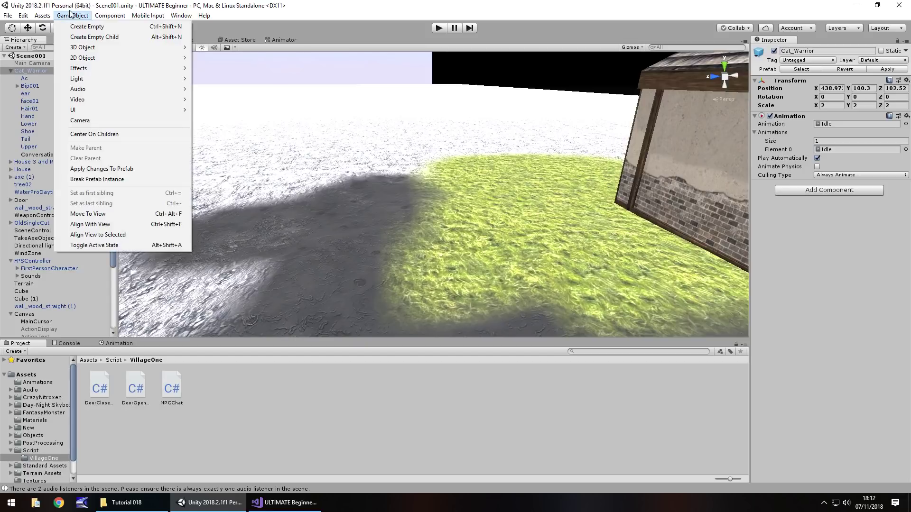
mouse_move(83, 47)
click(204, 47)
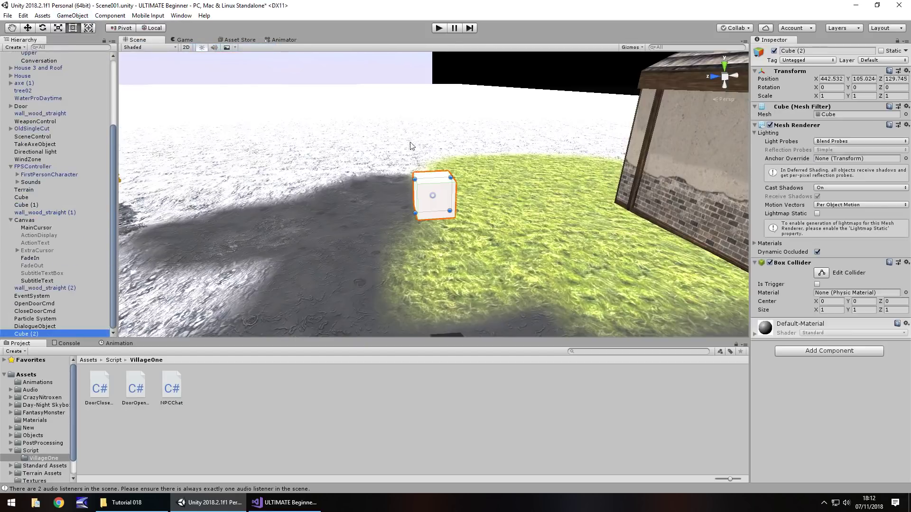
- Move the new cube down to ground level beside the house, at X 453.64, Y 101.01 and Z 117.32
click(28, 30)
drag(397, 196, 353, 72)
drag(412, 93, 418, 160)
right_drag(218, 225, 373, 218)
alt+drag(373, 219, 522, 230)
right_drag(522, 230, 514, 223)
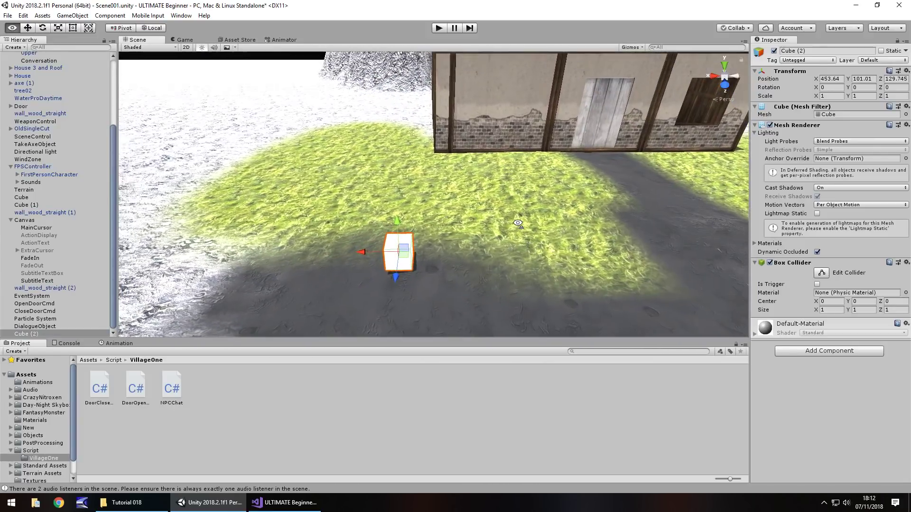
right_drag(712, 261, 525, 241)
scroll(524, 241, down, 4)
middle_drag(524, 241, 256, 66)
alt+drag(544, 209, 429, 210)
scroll(545, 213, down, 3)
drag(376, 177, 486, 190)
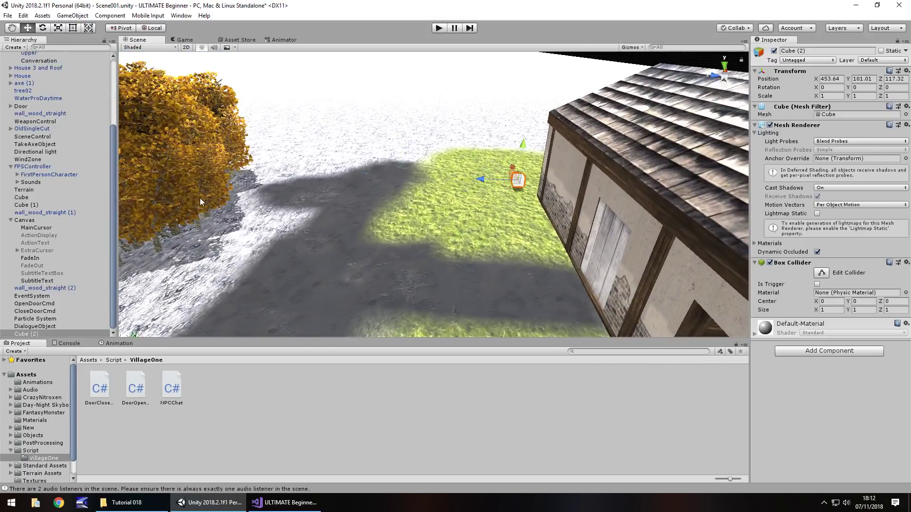
- Set up tree painting on the Terrain with the second orange leaf tree and a brush size of 7.7
click(309, 185)
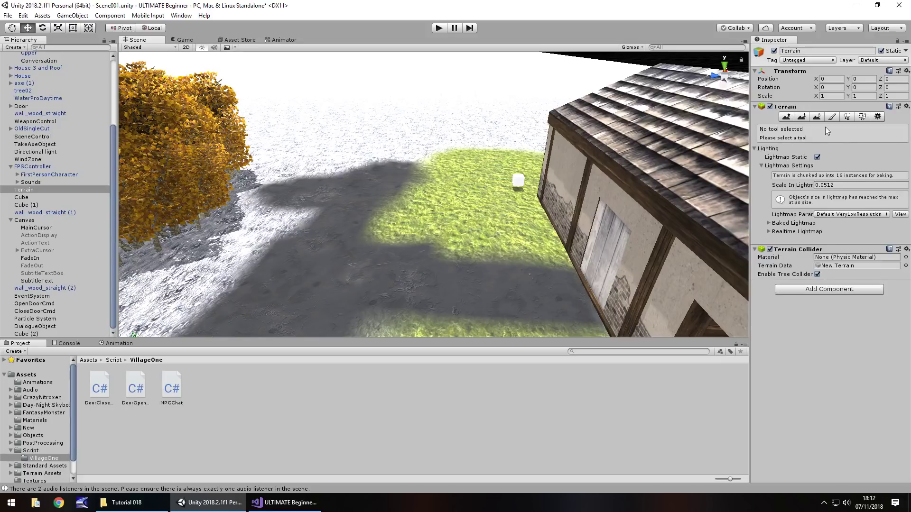
click(847, 117)
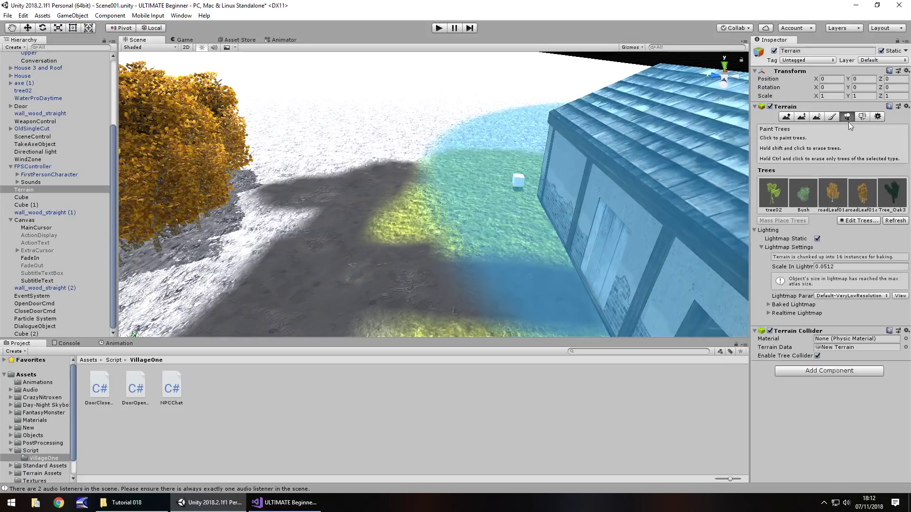
click(862, 200)
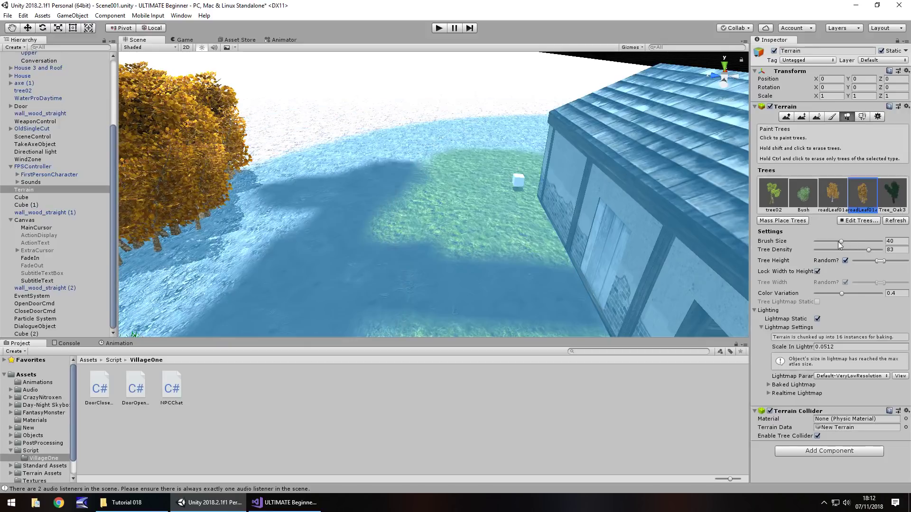
drag(843, 244, 827, 245)
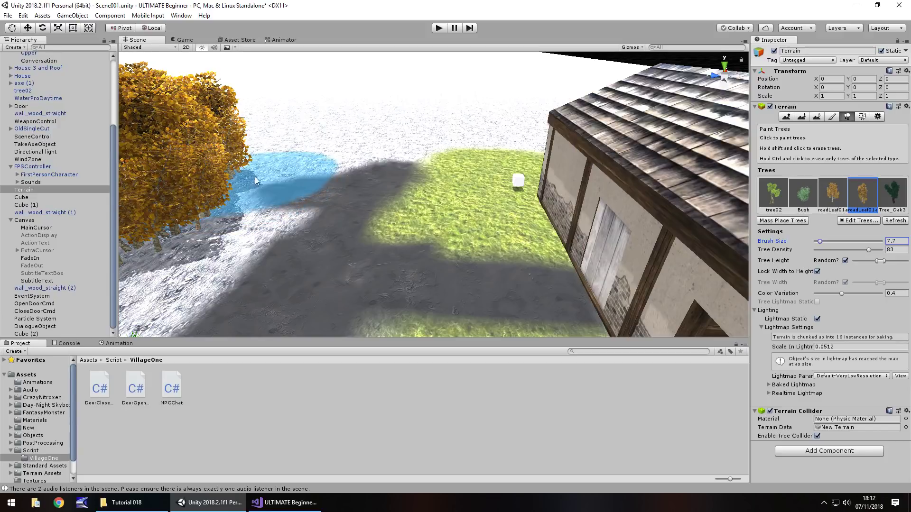
- Undo the first tree stroke, raise the random tree height range, and paint tall trees on both sides of the path beyond the house
mouse_move(250, 188)
mouse_down()
mouse_move(318, 153)
mouse_move(353, 152)
mouse_up()
key(ctrl+z)
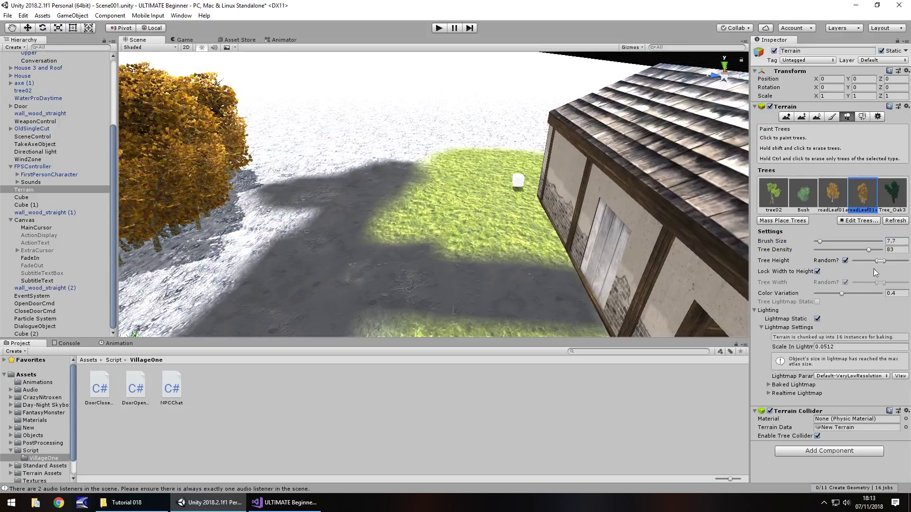
drag(881, 261, 899, 261)
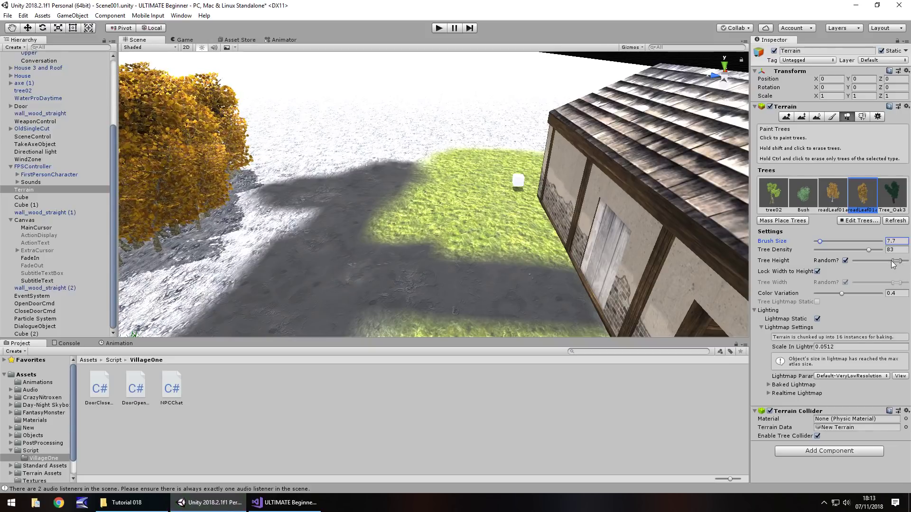
mouse_move(305, 163)
mouse_down()
mouse_move(172, 214)
mouse_move(345, 154)
mouse_move(457, 170)
mouse_move(491, 158)
mouse_move(518, 163)
mouse_move(483, 150)
mouse_move(454, 172)
mouse_up()
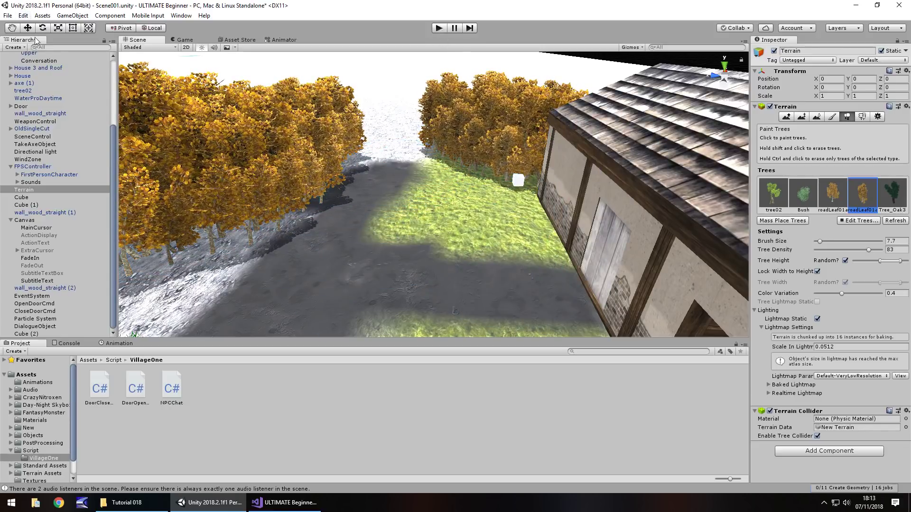
- Move the cube into the gap between the tree rows on the path, at X 462.53 and Z 131.94
key(w)
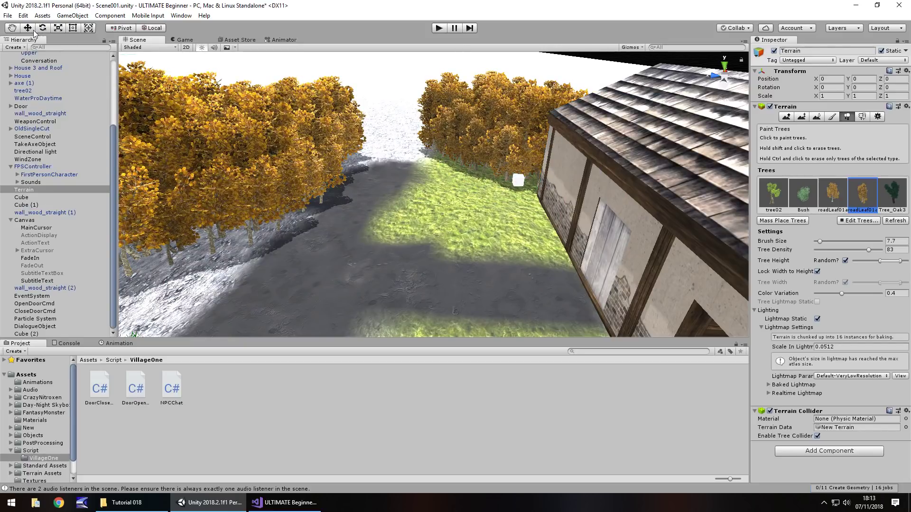
click(518, 181)
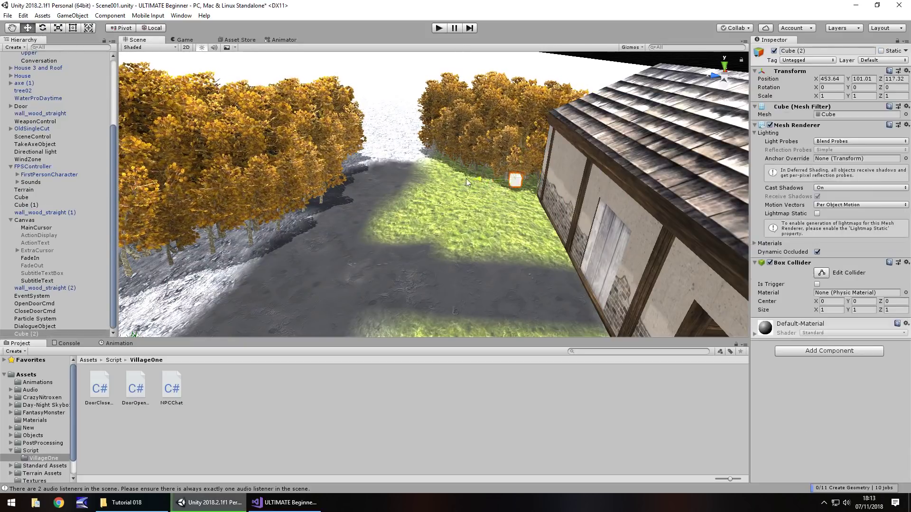
drag(486, 182, 346, 179)
right_drag(449, 175, 405, 184)
scroll(487, 176, up, 2)
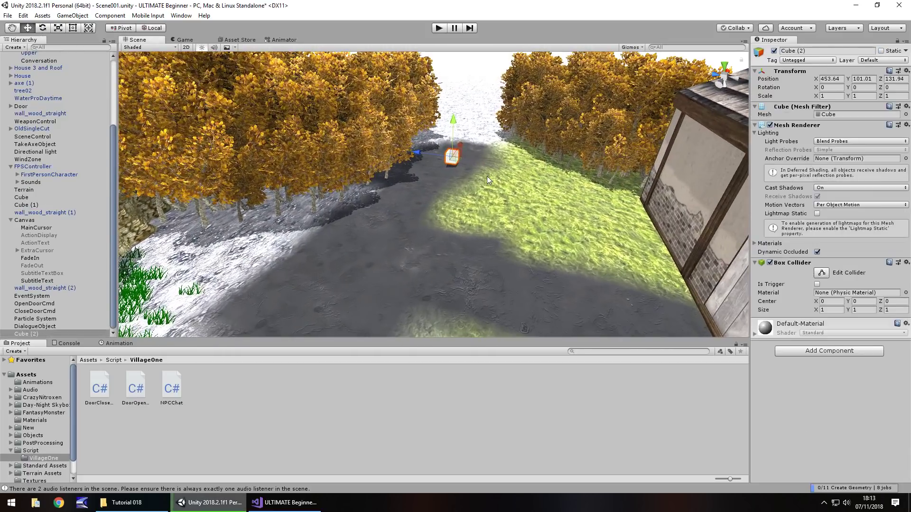
scroll(486, 176, up, 6)
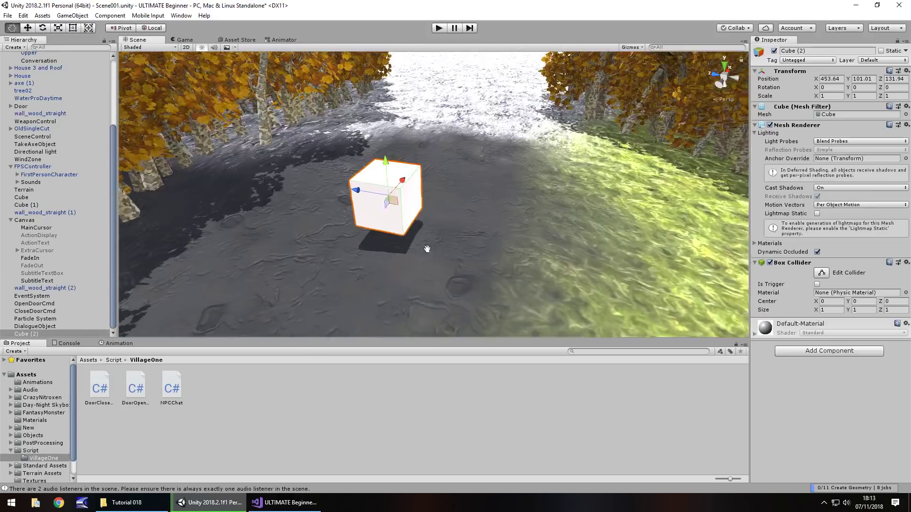
right_drag(427, 248, 442, 228)
drag(407, 244, 626, 138)
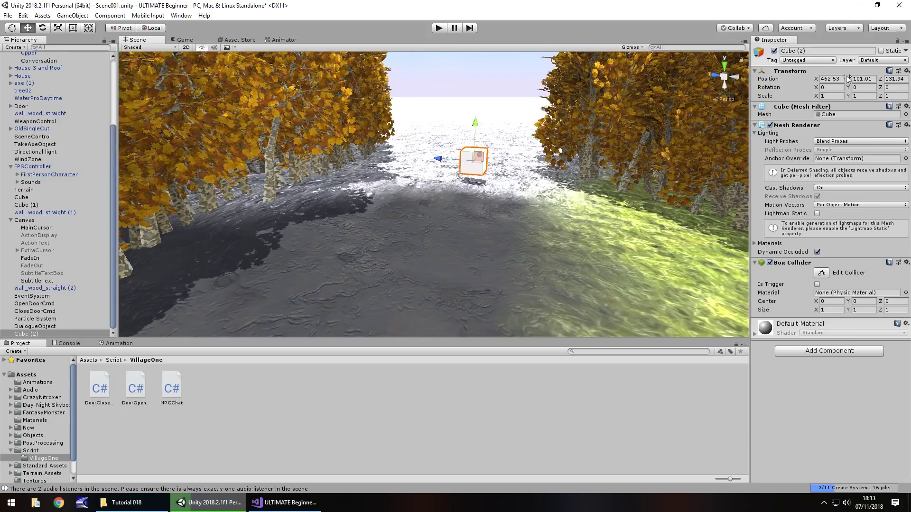
- Rotate the cube to Y -14.67 and scale it to Z 13.9 and Y 11.22 as a wall across the path
drag(851, 92, 616, 96)
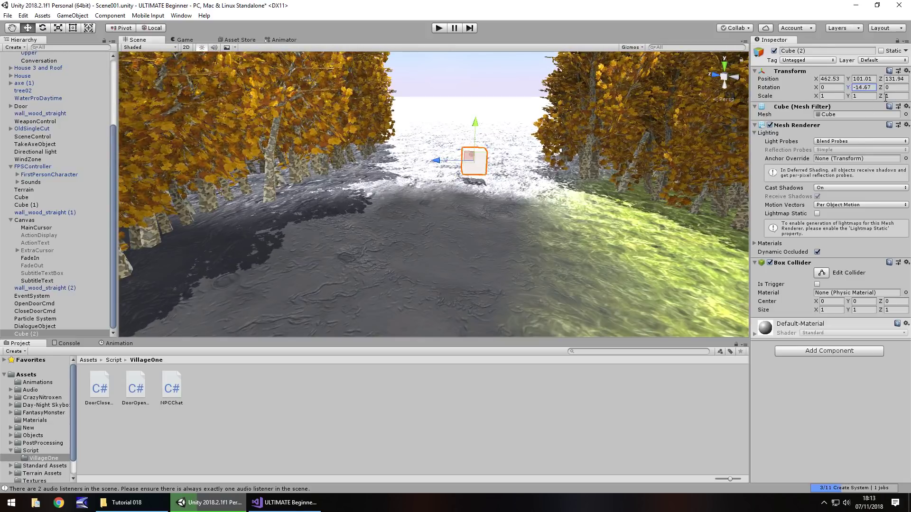
drag(886, 97, 809, 106)
drag(768, 110, 276, 128)
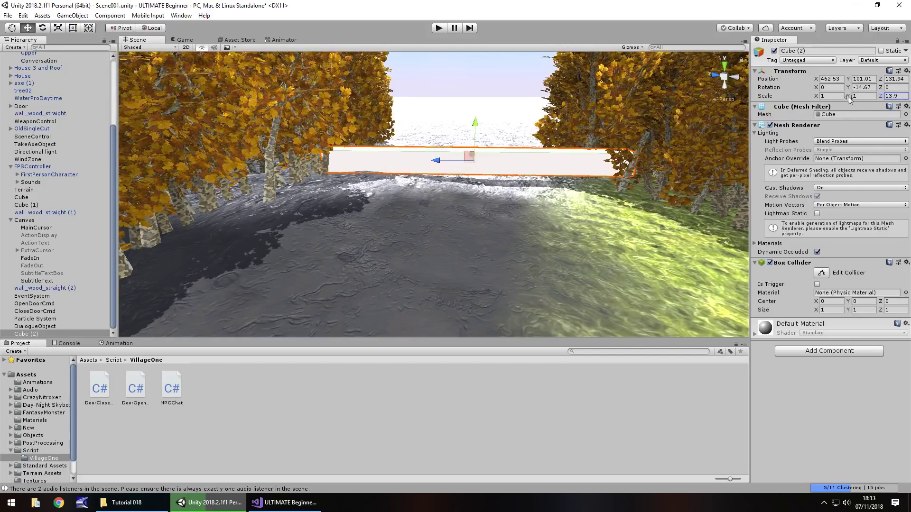
drag(848, 96, 909, 212)
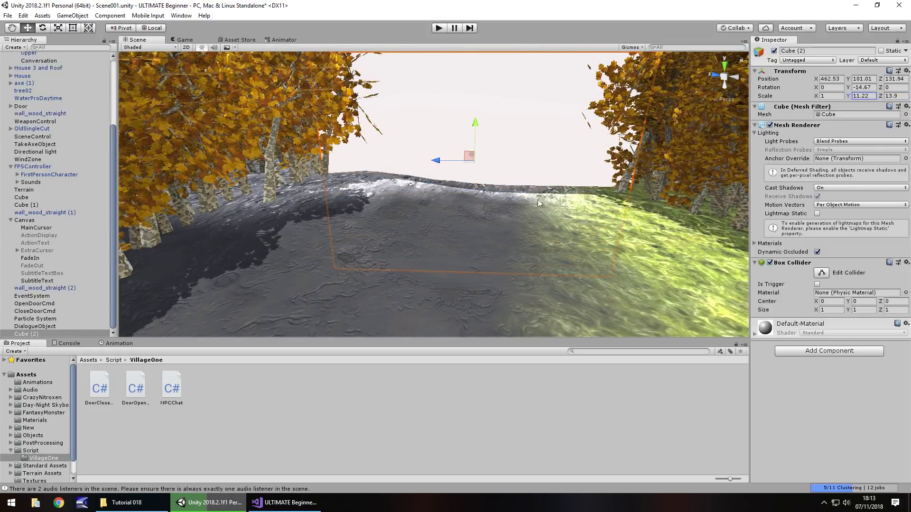
- Move the cube wall back along the path to X 463.36 and Z 132.16
right_drag(538, 203, 446, 209)
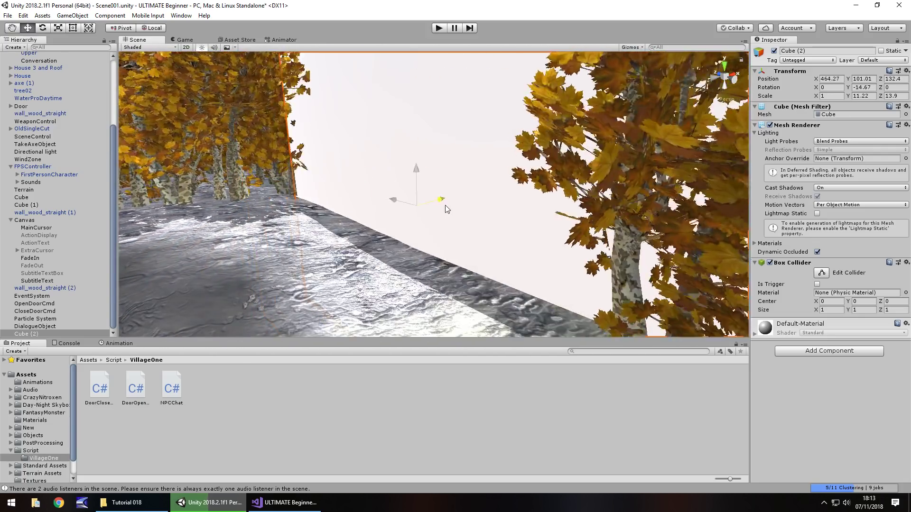
drag(445, 205, 411, 218)
right_drag(411, 219, 351, 263)
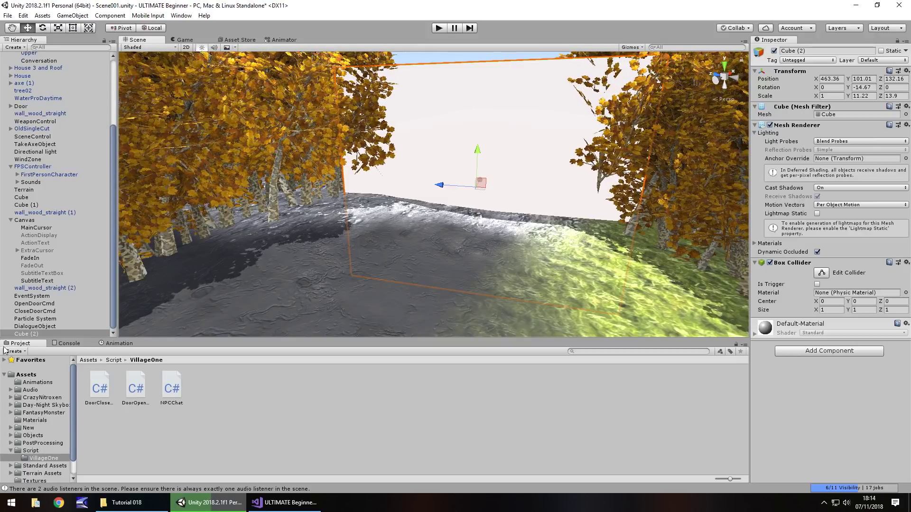
- Rename the cube wall across the path to AreaBlock
right_click(36, 329)
right_click(27, 334)
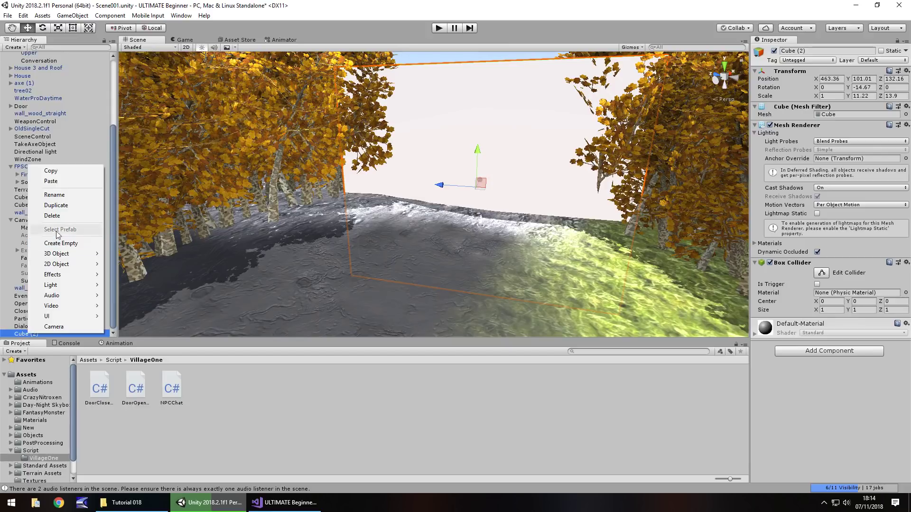
click(54, 195)
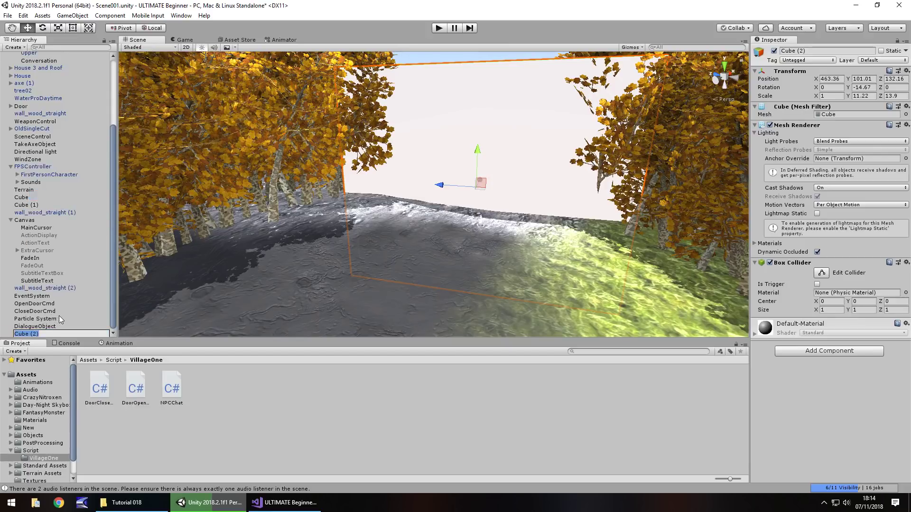
text(AreaBlock)
key(Return)
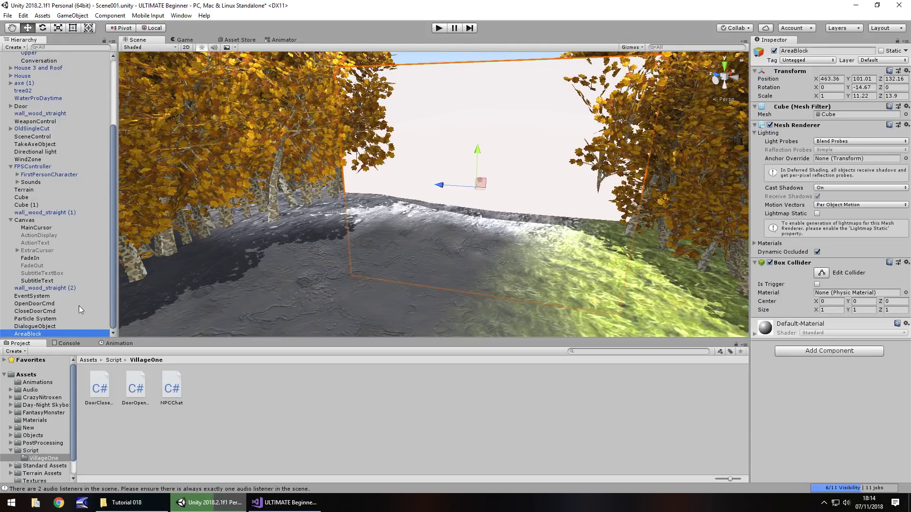
- Duplicate AreaBlock, move the copy in front of the wall to X 461.82 and Z 131.76, and scale it to Y 1 and Z 12
key(ctrl+d)
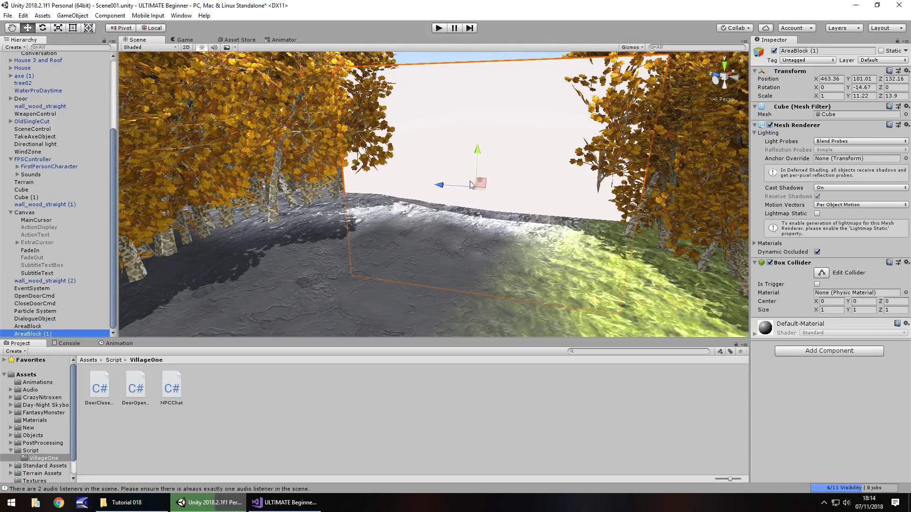
drag(484, 180, 473, 180)
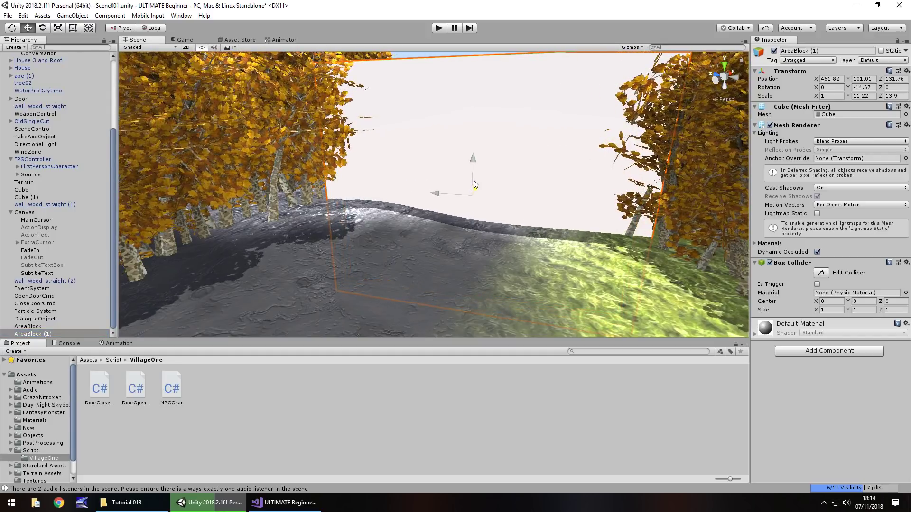
click(868, 97)
text(1)
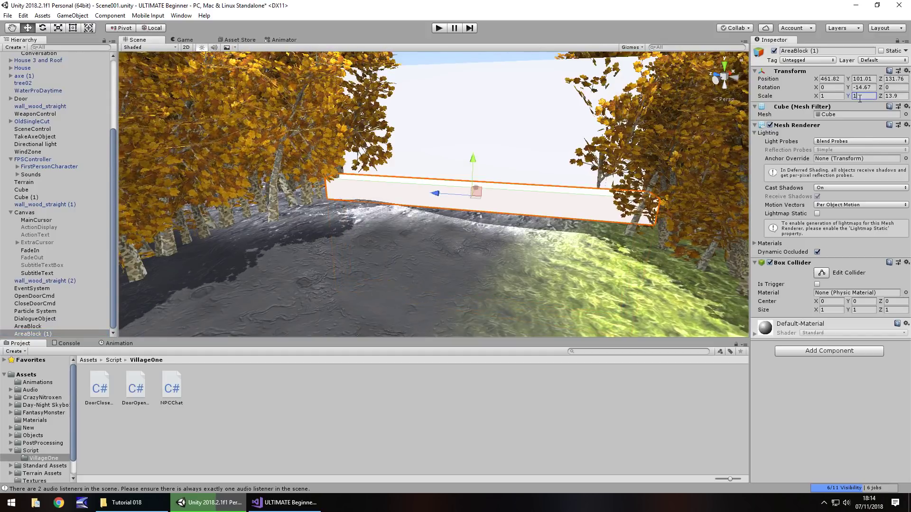
right_drag(510, 161, 507, 178)
alt+drag(507, 179, 423, 169)
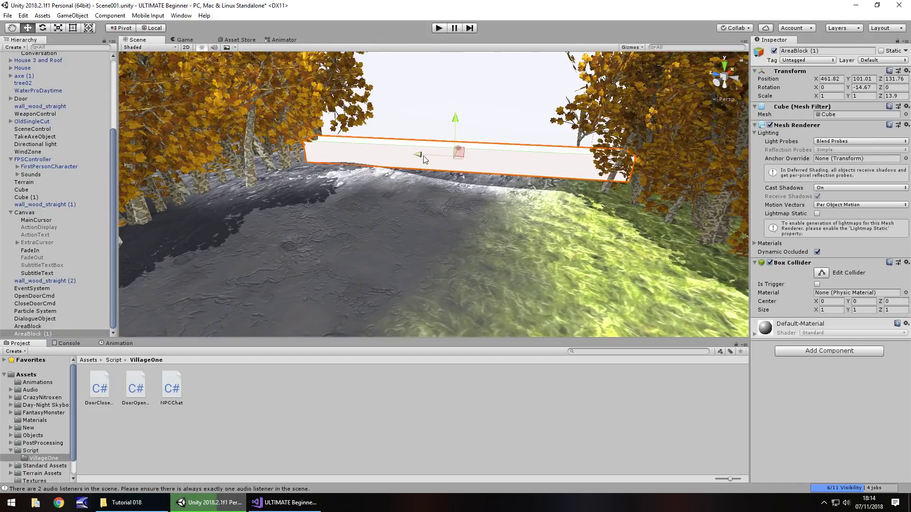
click(894, 96)
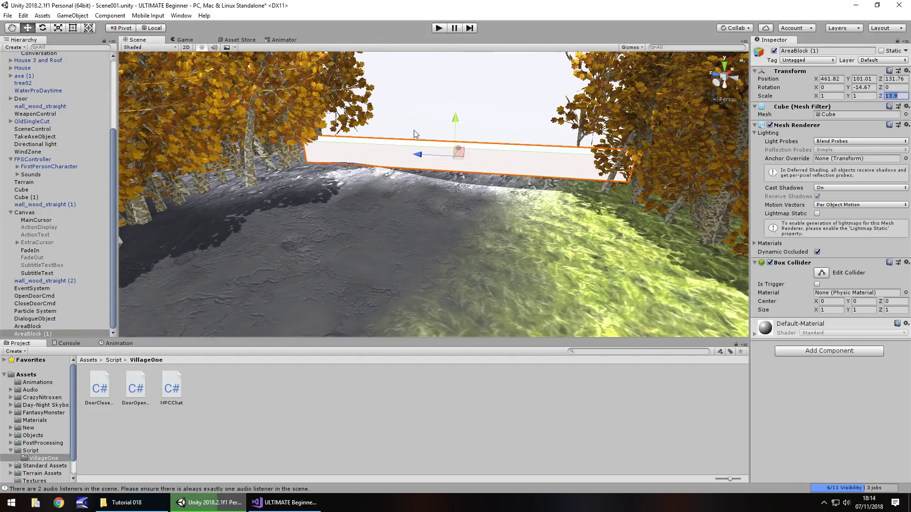
text(12)
key(Return)
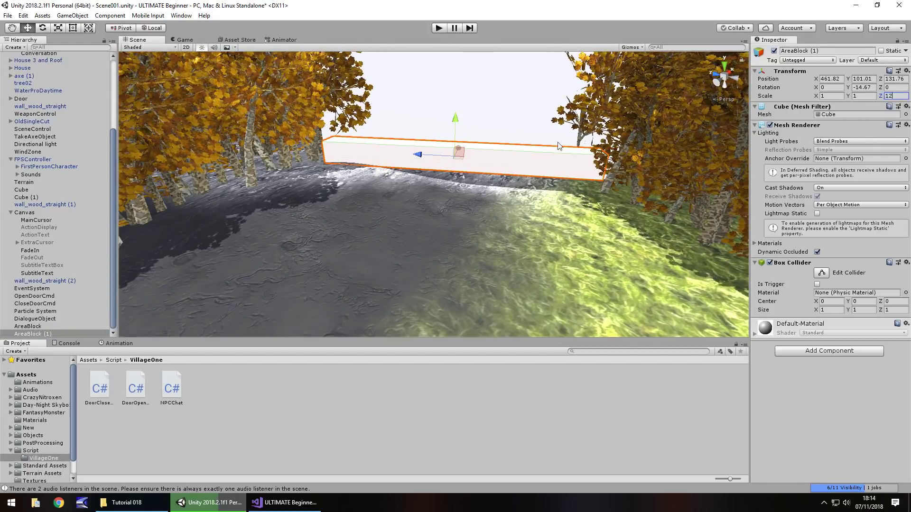
- Move the low block to X 461.454, Y 101.23 and Z 131.664, and make its box collider a trigger
drag(456, 120, 459, 116)
right_drag(459, 116, 490, 154)
alt+drag(491, 158, 565, 164)
right_drag(564, 161, 677, 141)
key(a)
click(817, 284)
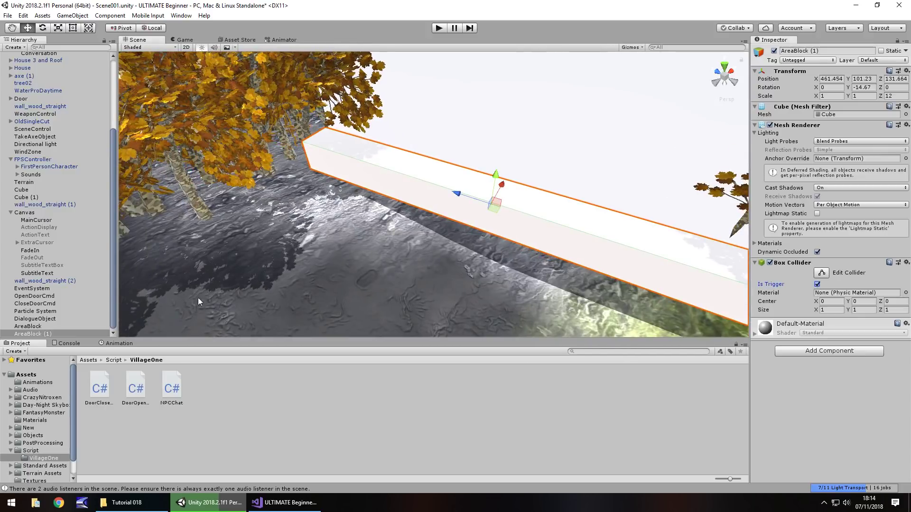
- Rename the duplicated trigger block to AreaBlockNote
click(36, 334)
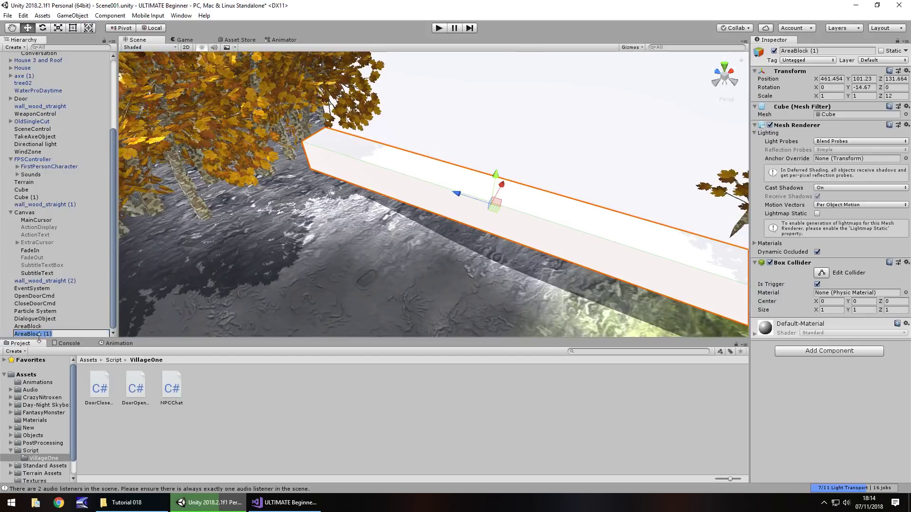
drag(43, 334, 73, 337)
text(Note)
key(Return)
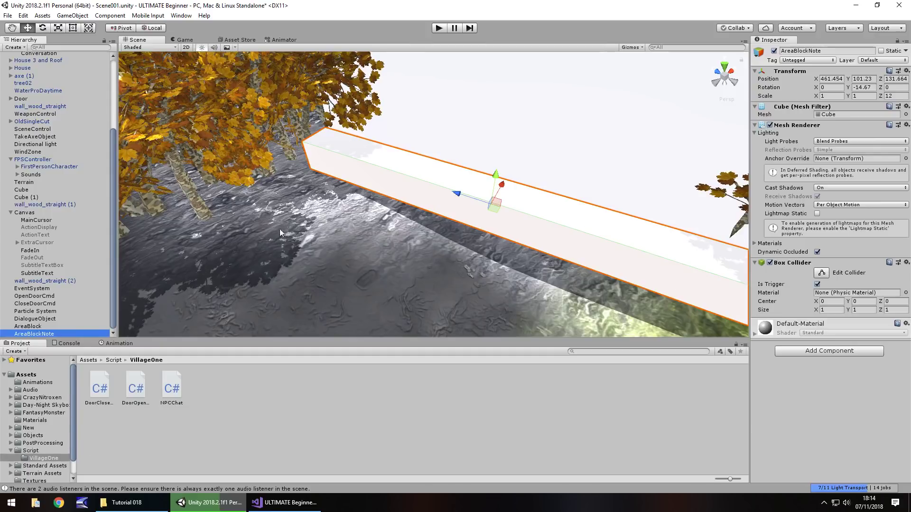
- Create a C# script named BlockNote in the VillageOne folder and bring it up for editing in Visual Studio
right_click(209, 388)
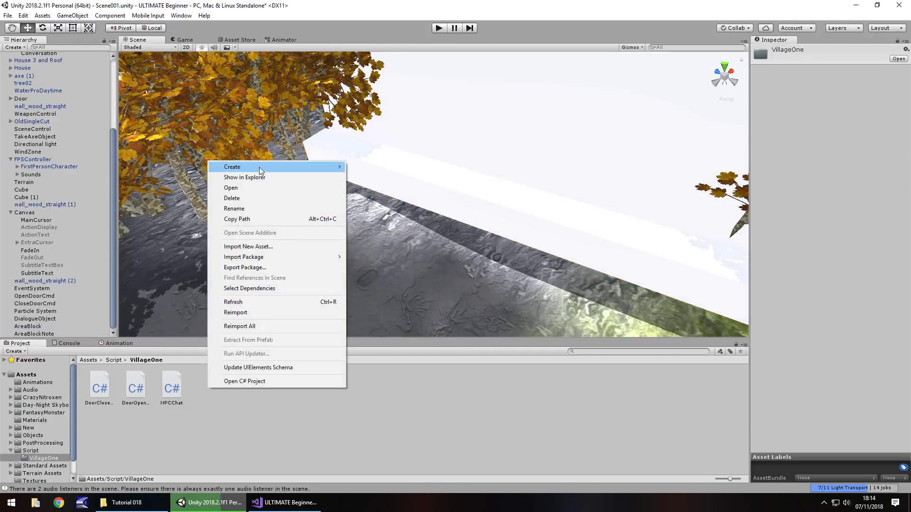
mouse_move(259, 167)
click(397, 181)
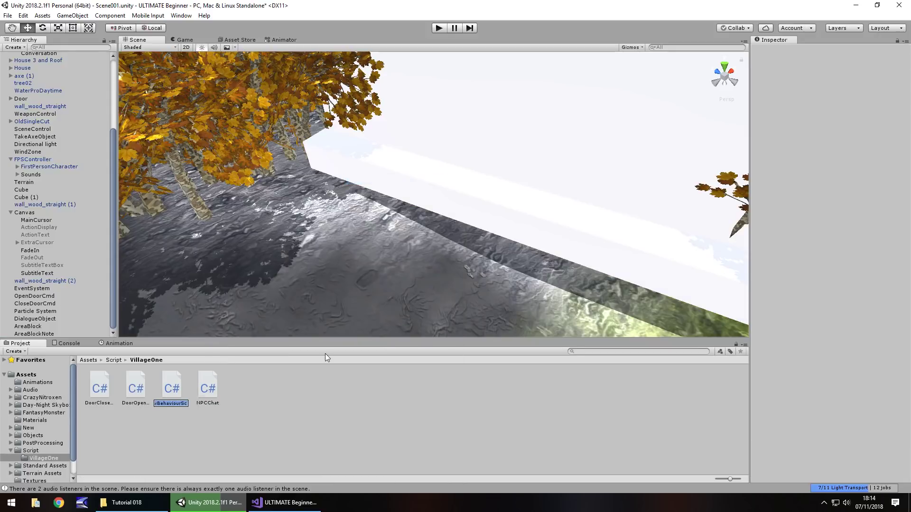
text(Block)
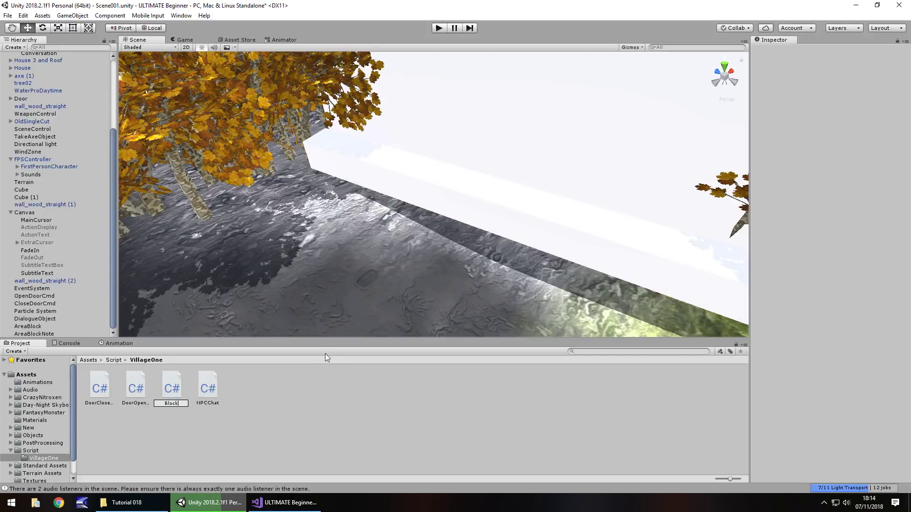
text(Note)
key(Return)
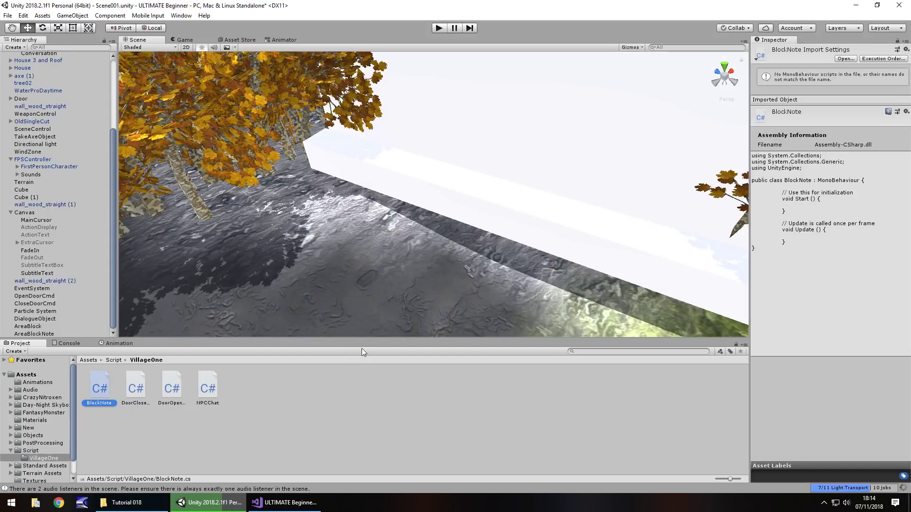
click(300, 511)
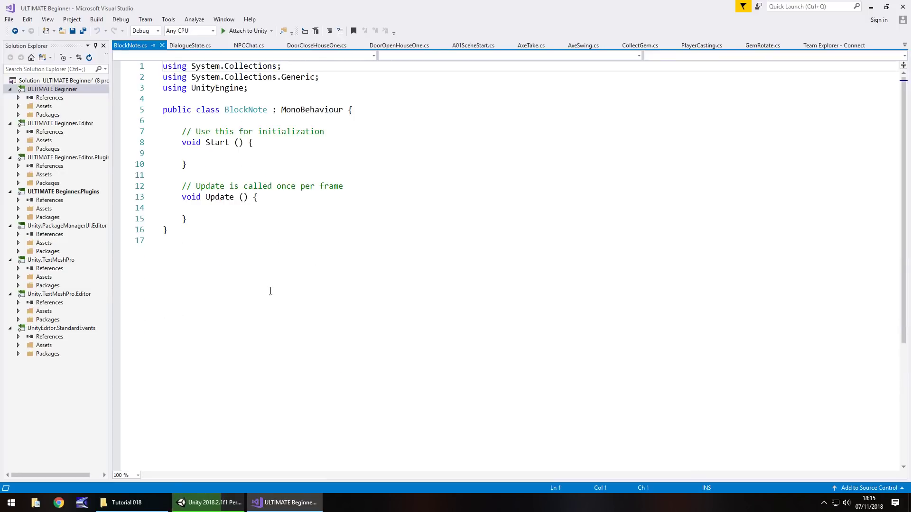
click(301, 168)
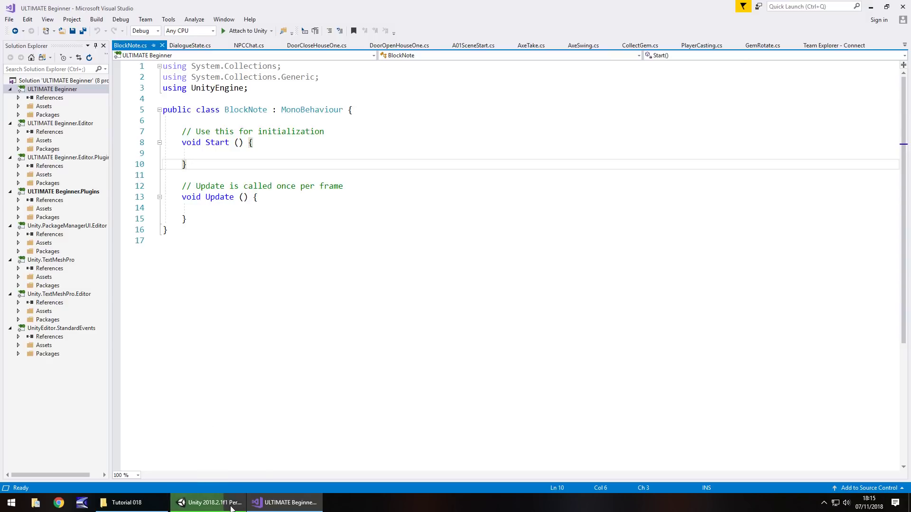
- Switch back to Unity, add a UI Text object to the Canvas and set its colour to white
click(211, 500)
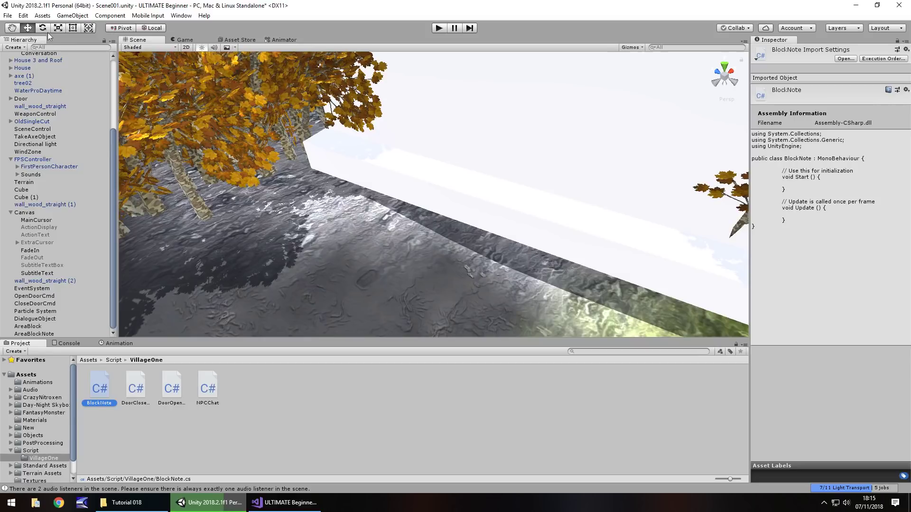
click(73, 16)
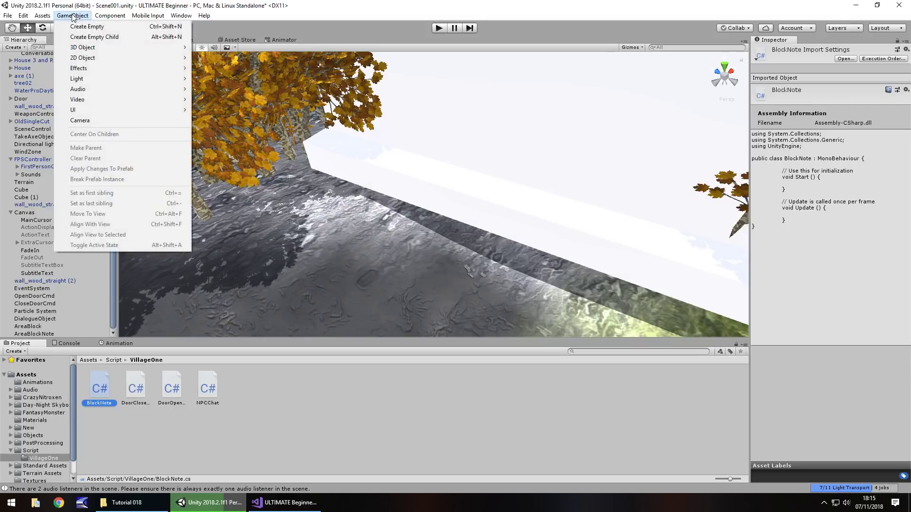
mouse_move(126, 110)
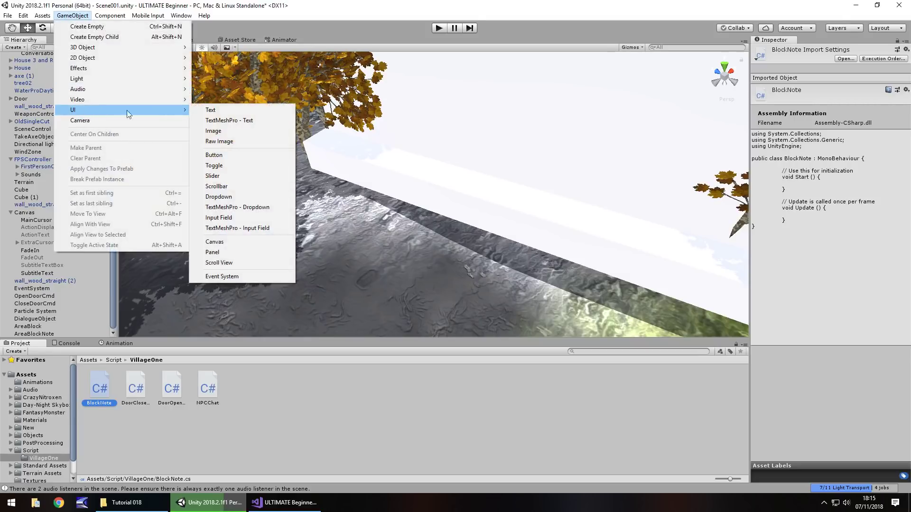
click(216, 111)
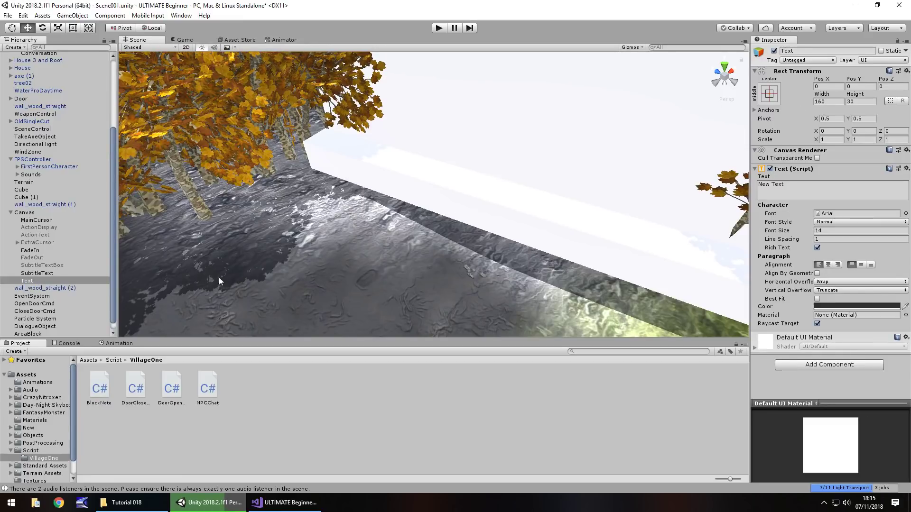
click(828, 306)
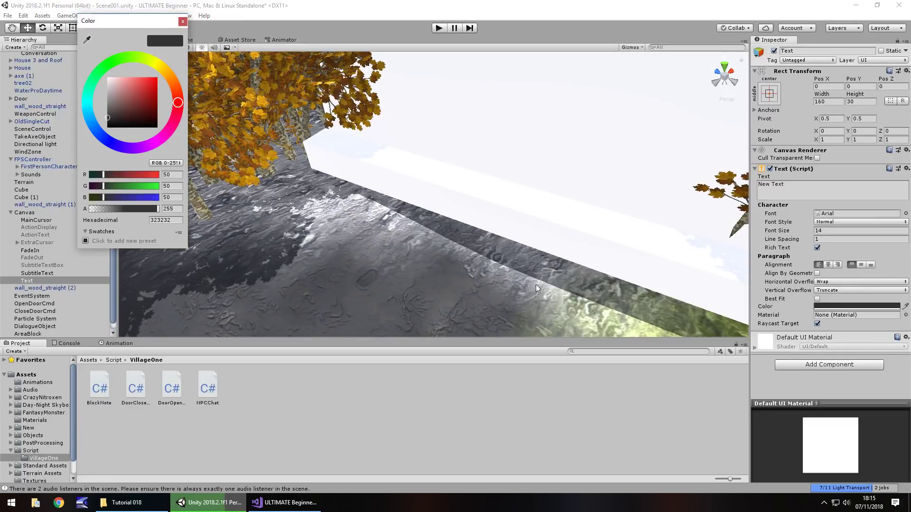
drag(124, 91, 103, 72)
click(184, 22)
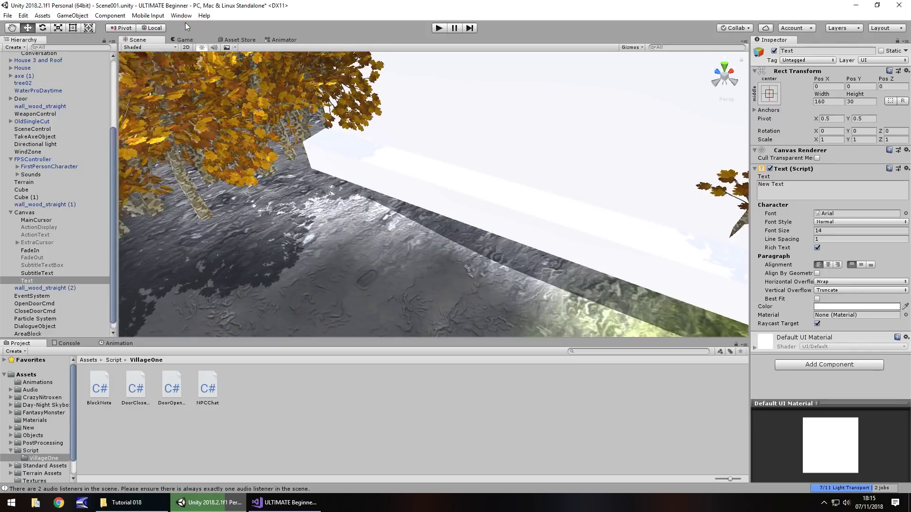
- Set the new text object's content to "You cannot go that way."
click(808, 189)
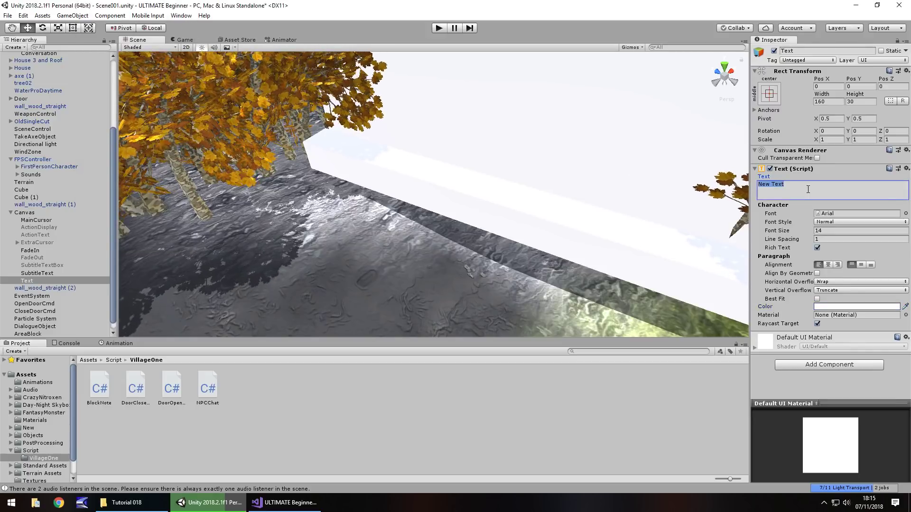
text(You ca)
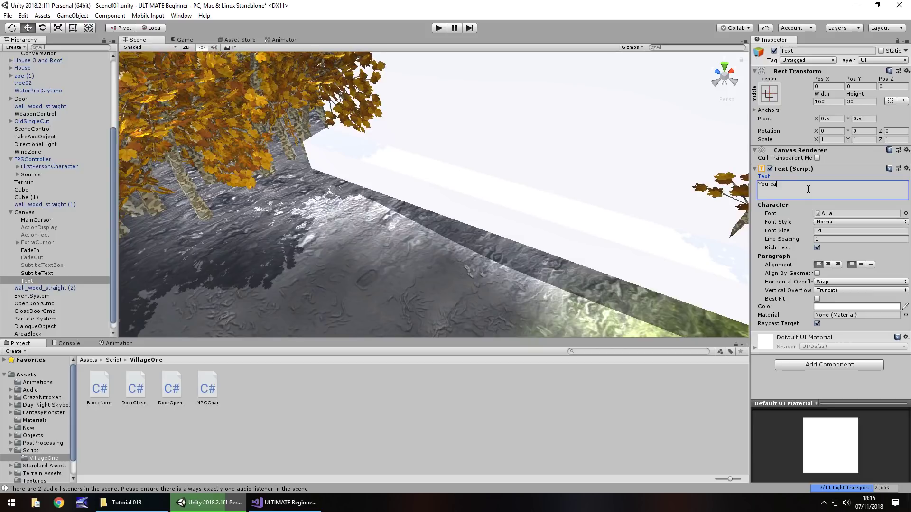
text(nnot go th)
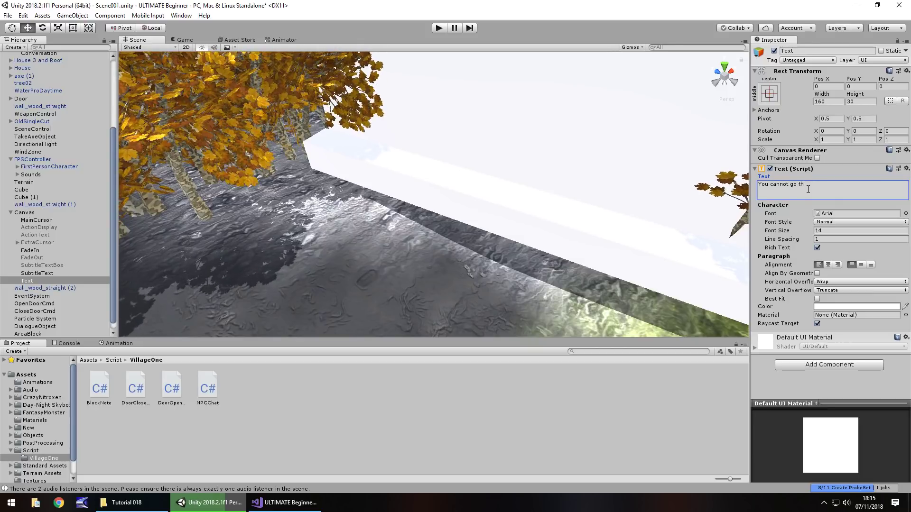
text(at way.)
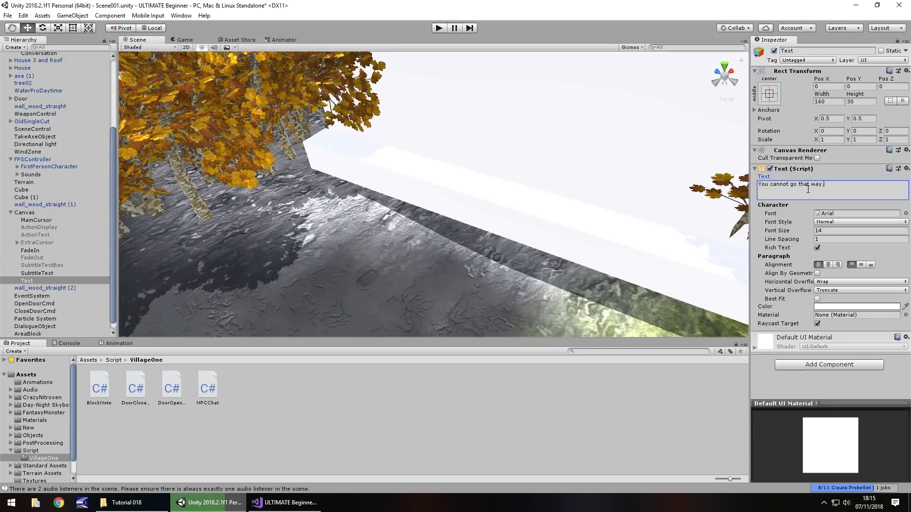
- Focus on the new text object and run the game briefly to check how the message looks on screen
double_click(10, 282)
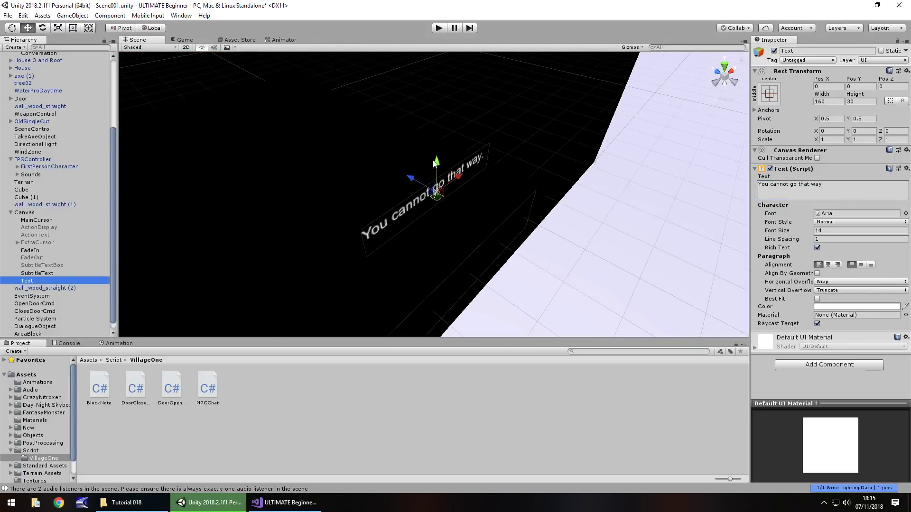
click(437, 29)
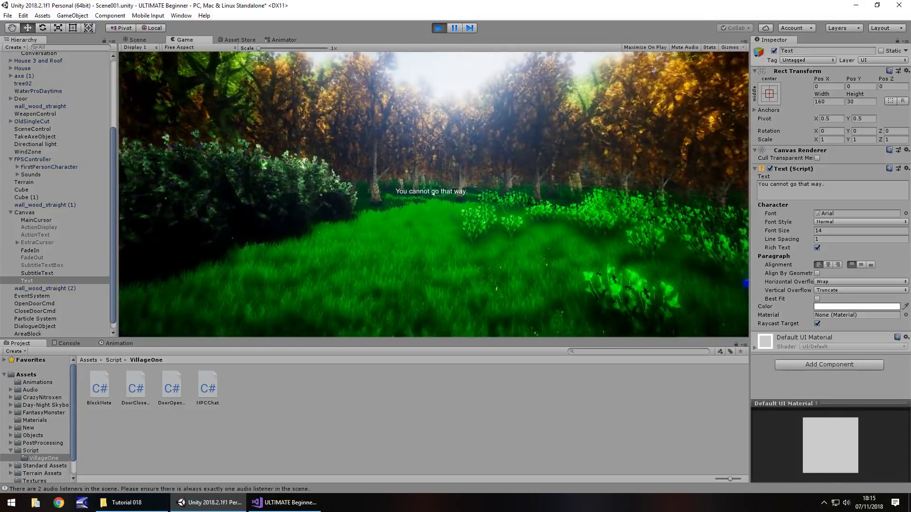
key(ctrl+p)
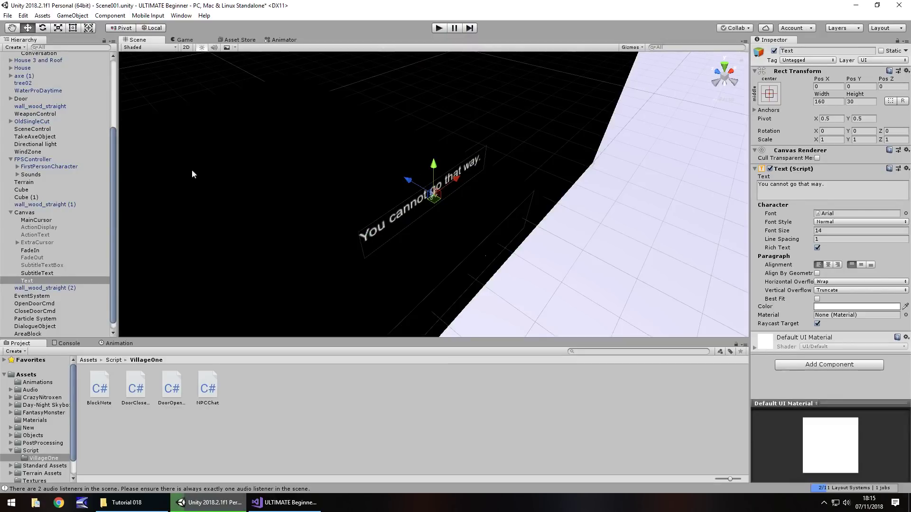
- Rename the new Canvas text object as BlockText and focus on the AreaBlockNote object
click(42, 282)
click(49, 282)
text(B)
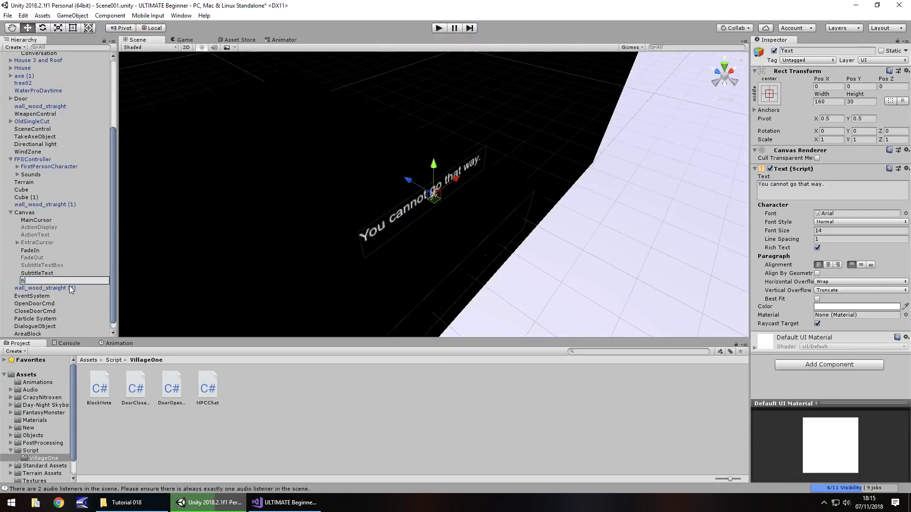
text(lockText)
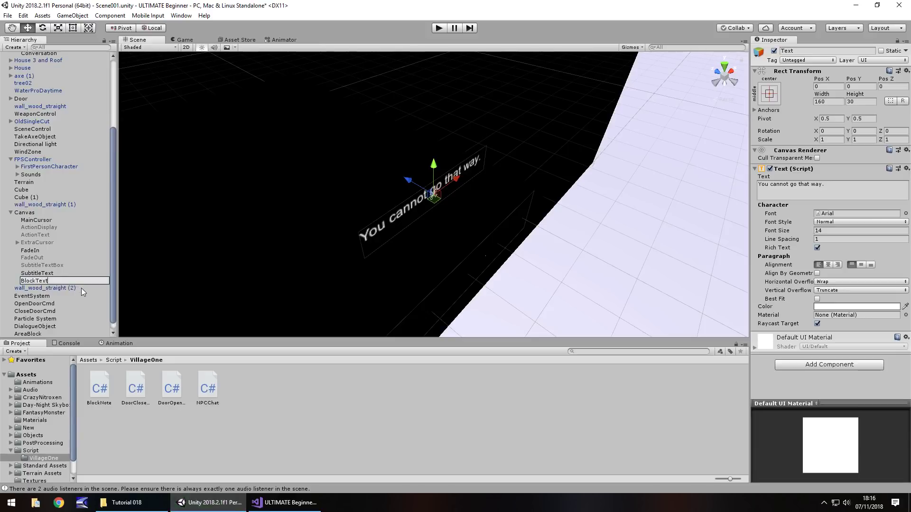
key(Return)
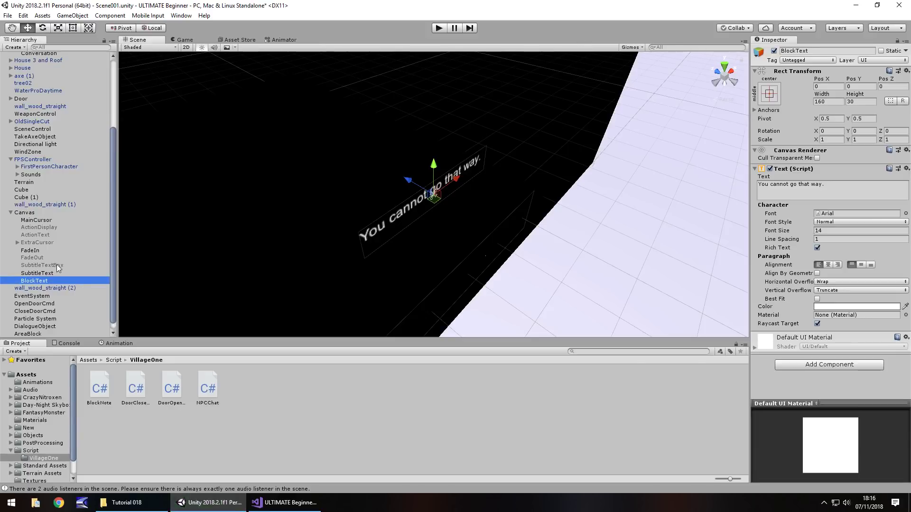
scroll(58, 304, down, 1)
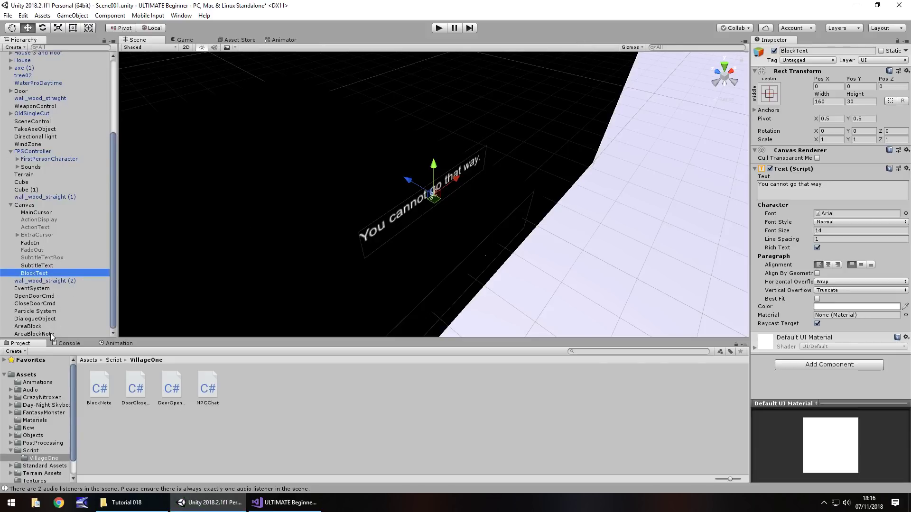
double_click(51, 333)
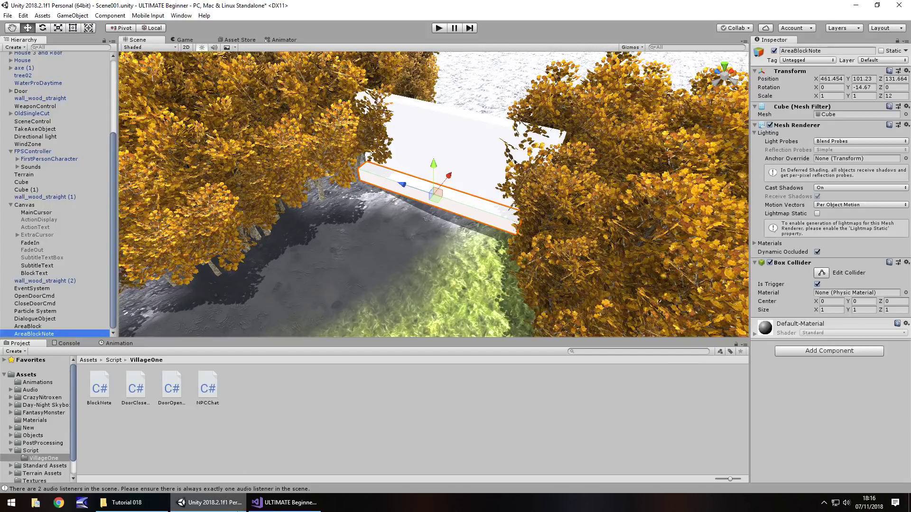
- Switch to Visual Studio, delete the Start and Update methods from the BlockNote class and add a blank line after the using statements
click(284, 504)
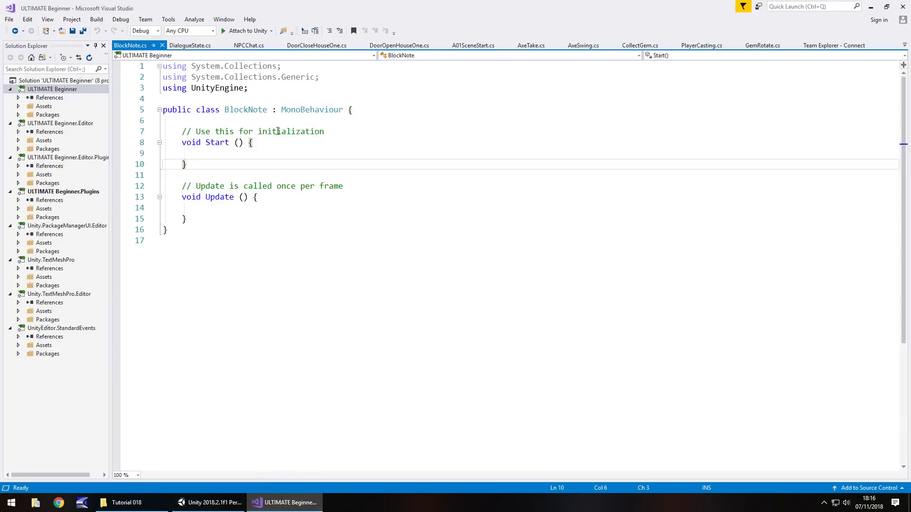
drag(194, 223, 163, 133)
key(BackSpace)
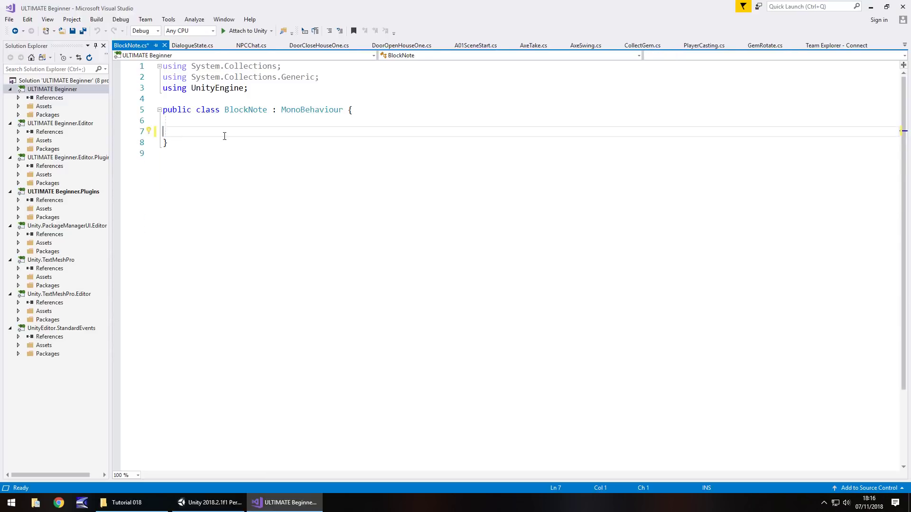
key(Return)
click(260, 90)
key(Return)
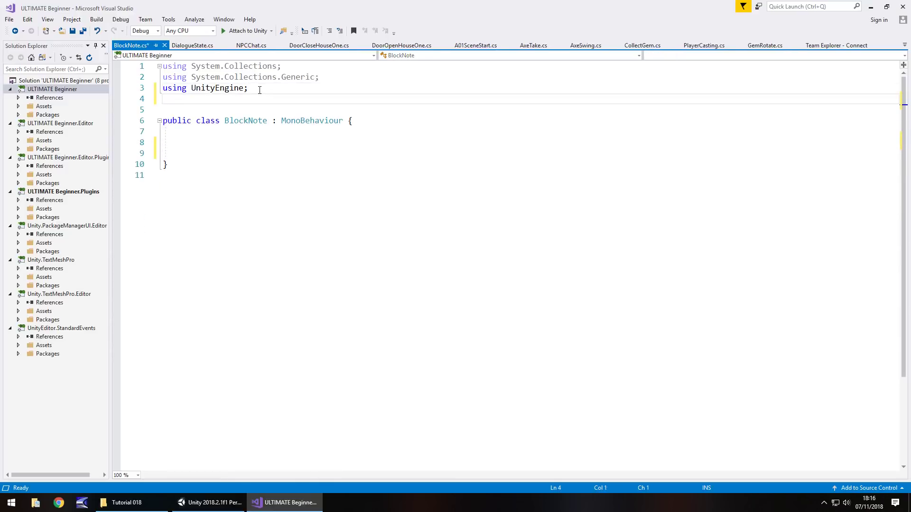
- Declare a public GameObject variable named blockNote at the start of the BlockNote class
click(209, 131)
key(Return)
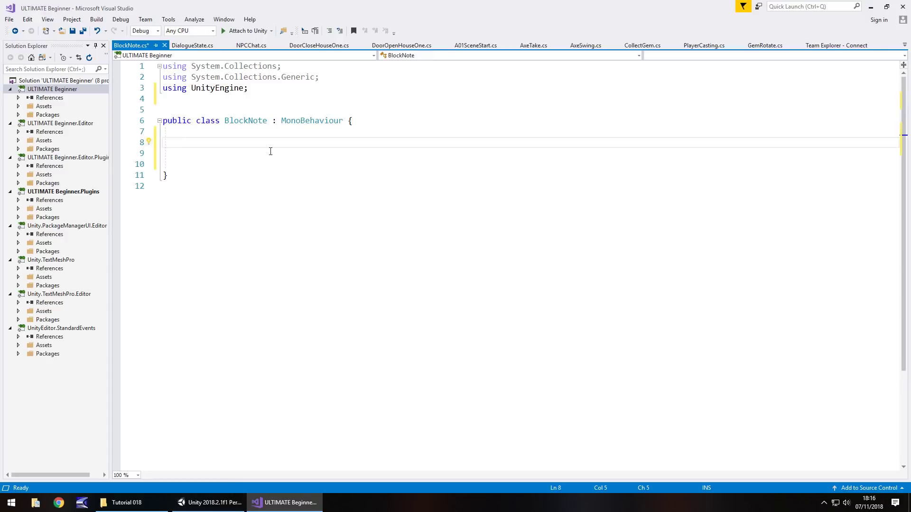
text(public GameObject)
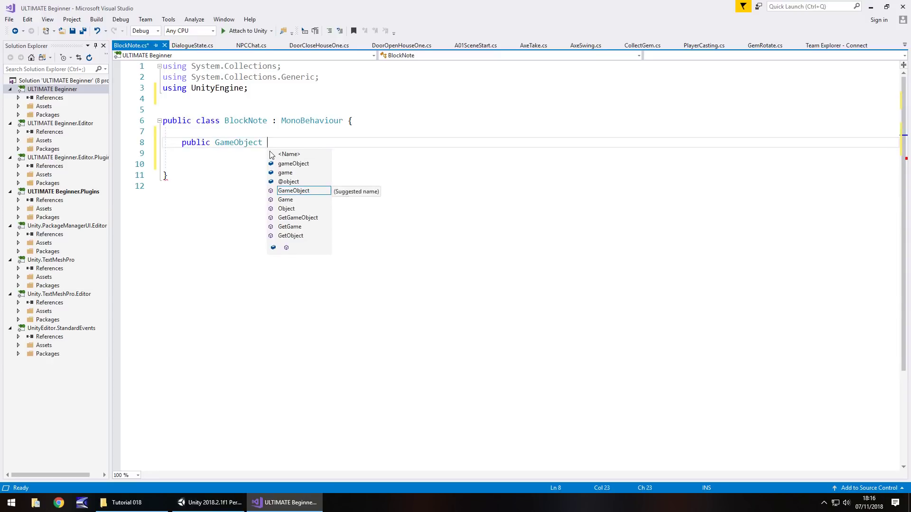
text( blockNote)
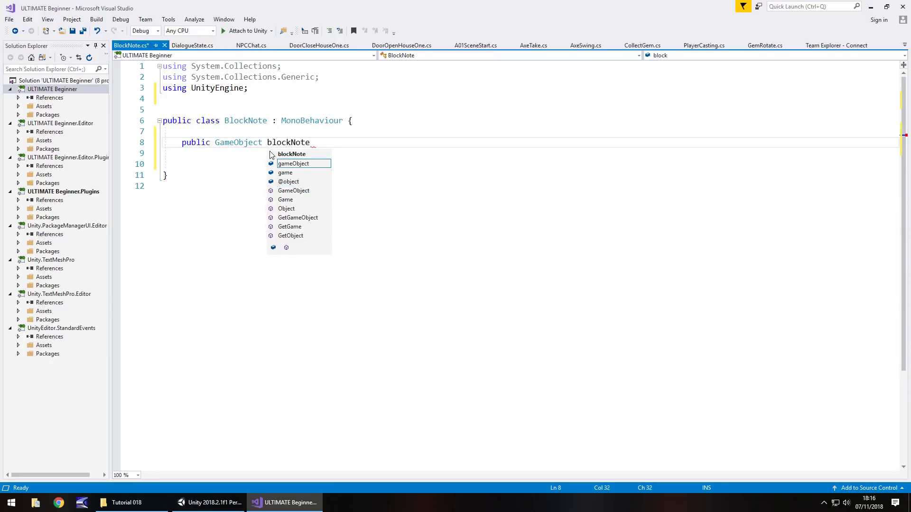
text(;)
key(Return)
key(Return)
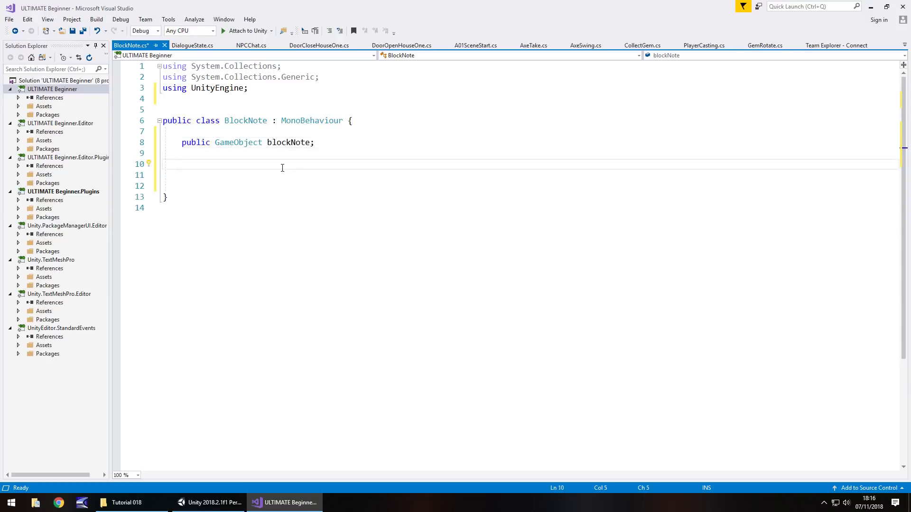
- Add a void OnTriggerEnter(Collider other) method, without the private modifier, that calls blockNote.SetActive(true)
text(void)
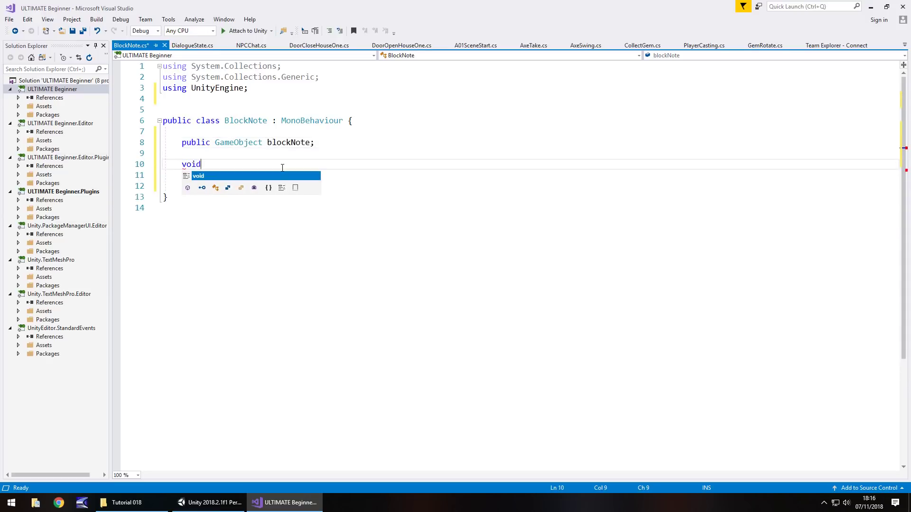
text( OnTrig)
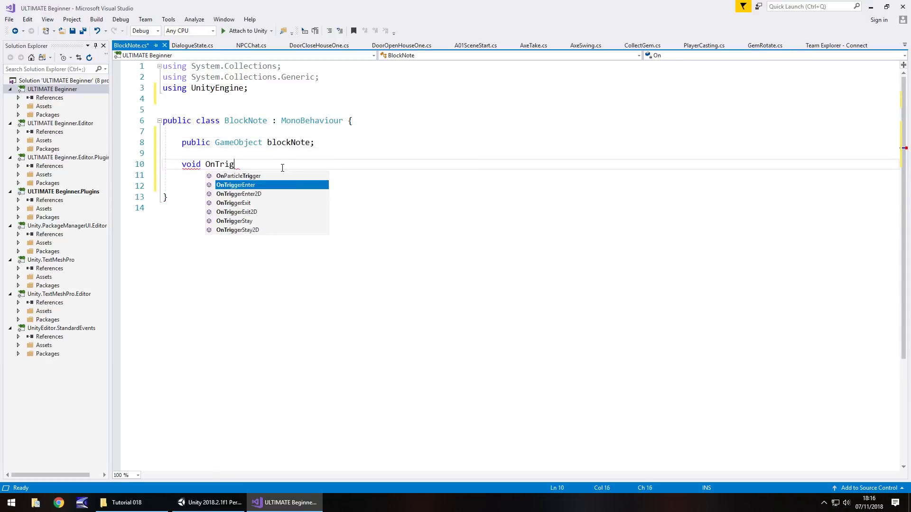
text(gerEnter)
key(Escape)
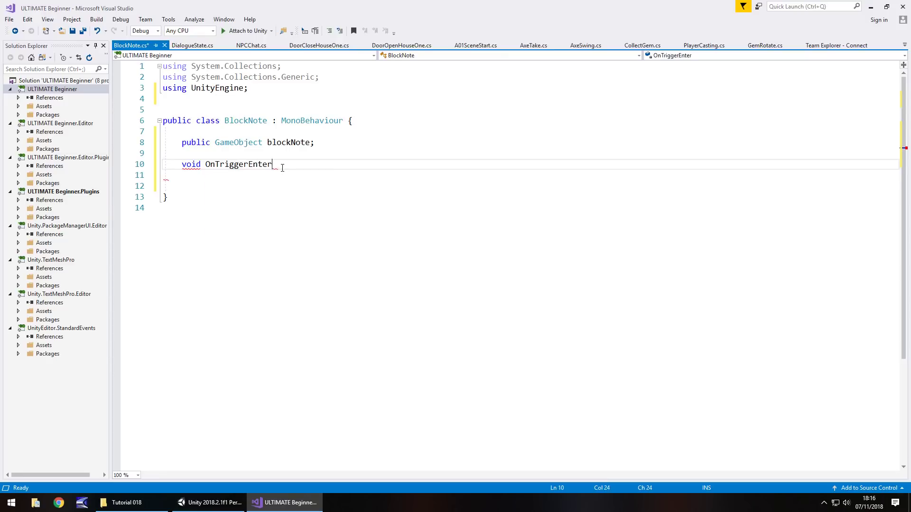
key(Tab)
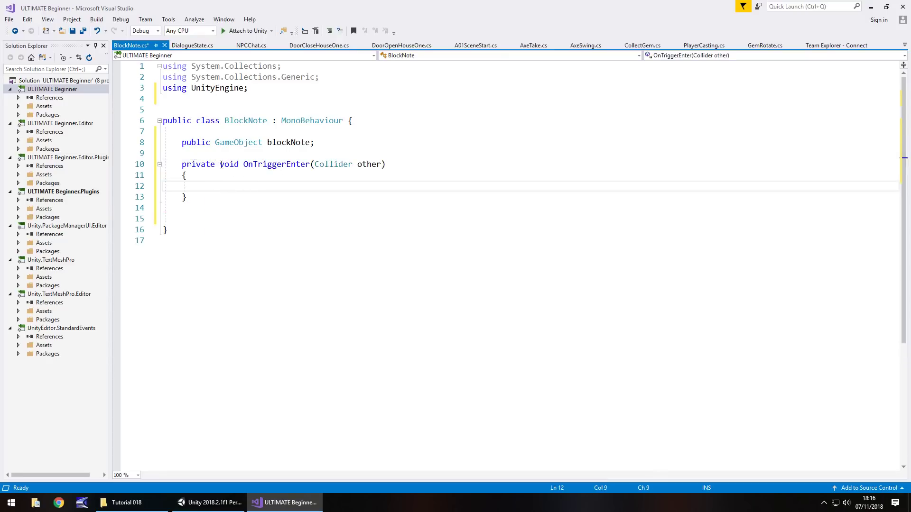
drag(221, 165, 182, 165)
key(Delete)
click(266, 182)
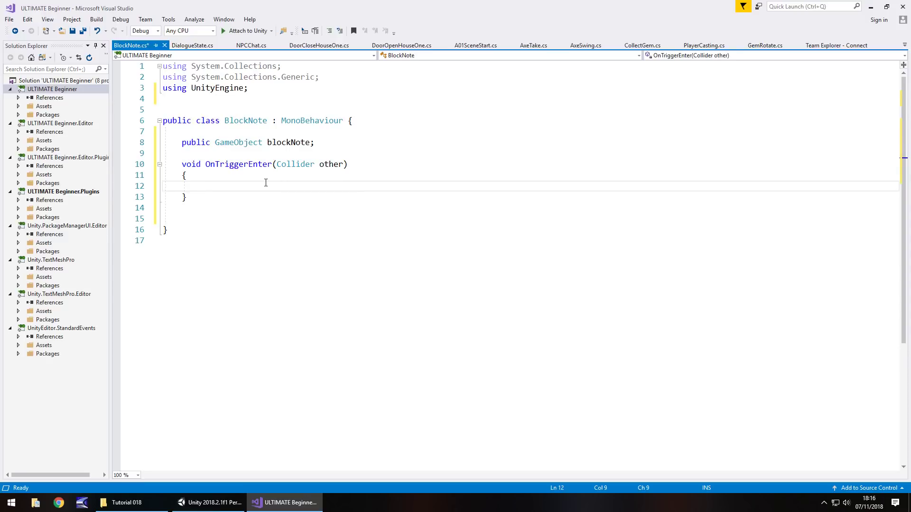
text(blockN)
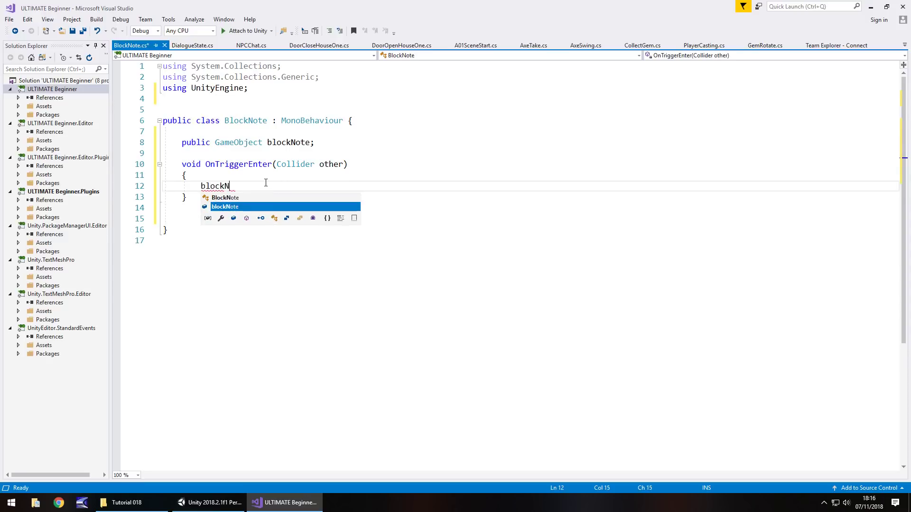
text(ote.SetActive()
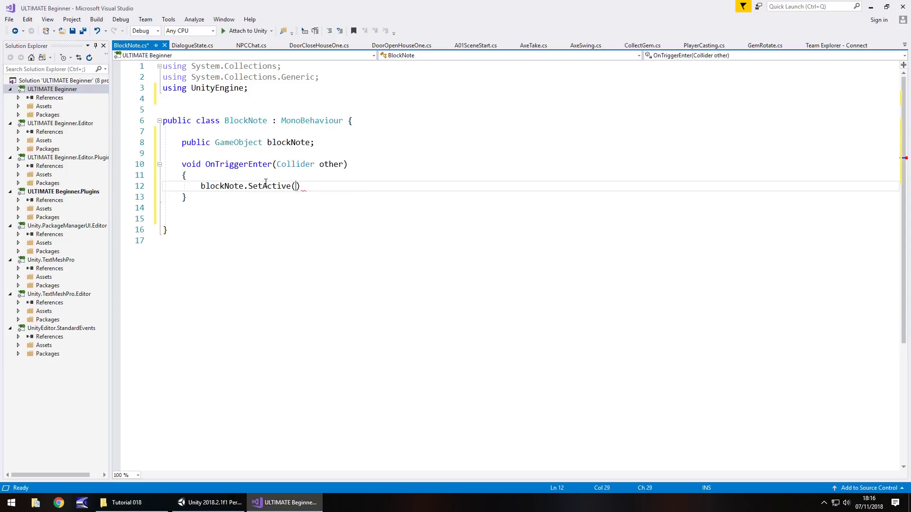
text(true);)
- Add a void OnTriggerExit(Collider other) method without the private modifier below OnTriggerEnter
click(197, 207)
key(Return)
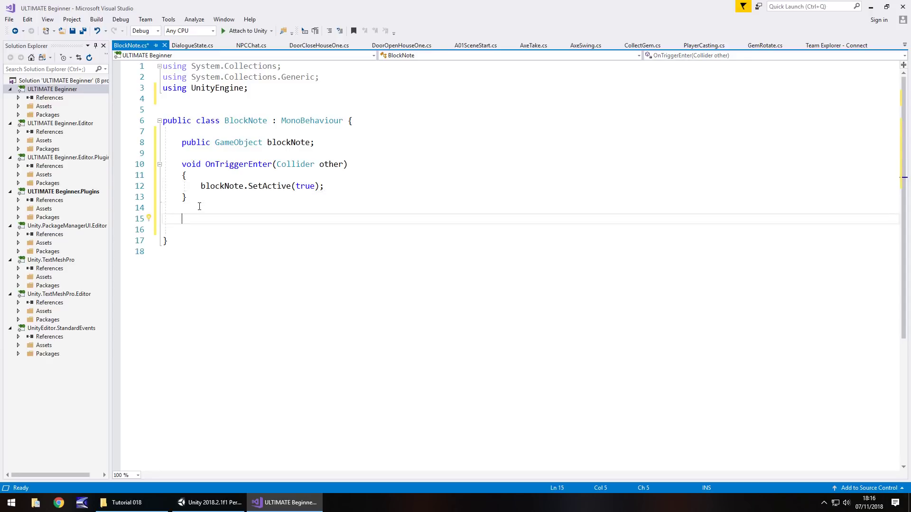
text(void O)
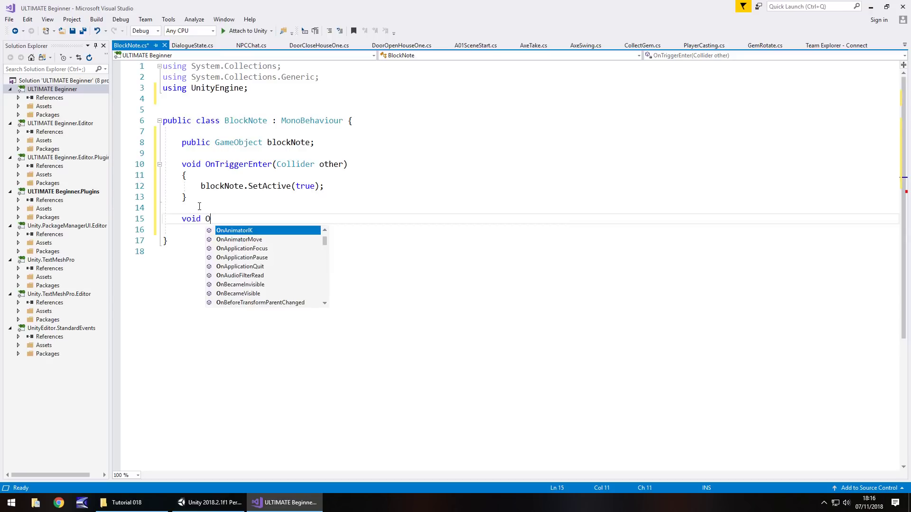
text(nTriggerE)
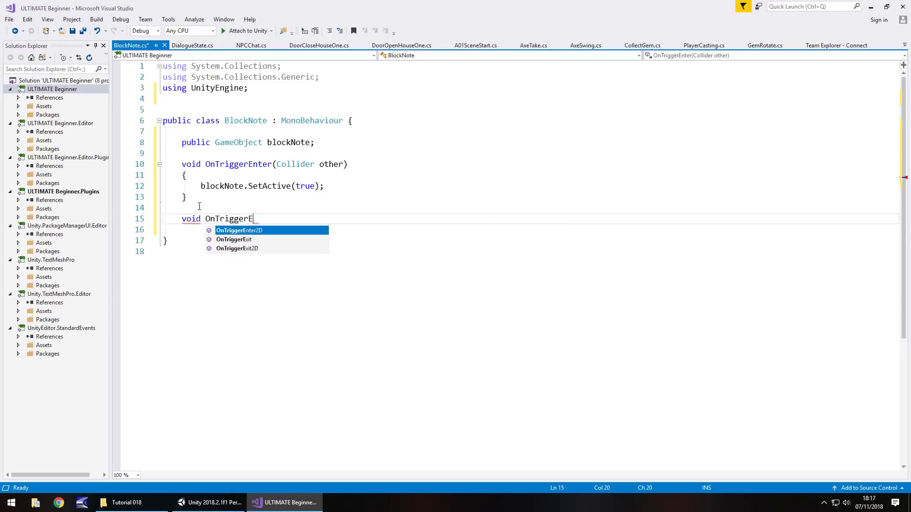
text(xit)
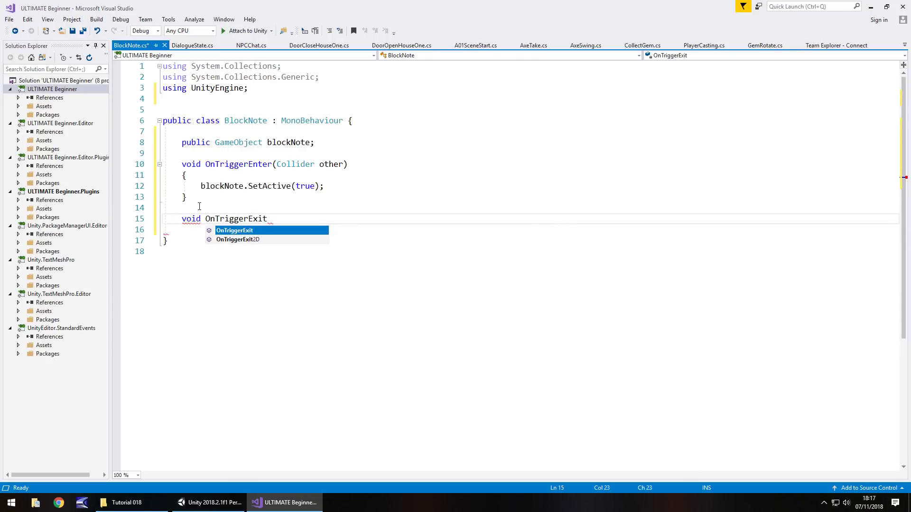
key(Tab)
drag(219, 219, 181, 218)
key(BackSpace)
click(256, 242)
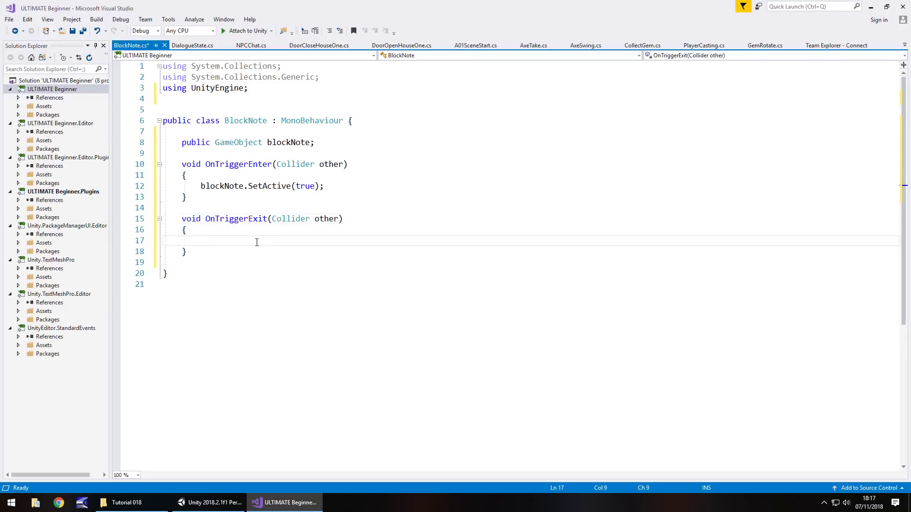
- Make OnTriggerExit call blockNote.SetActive(false) and save the script
text(block)
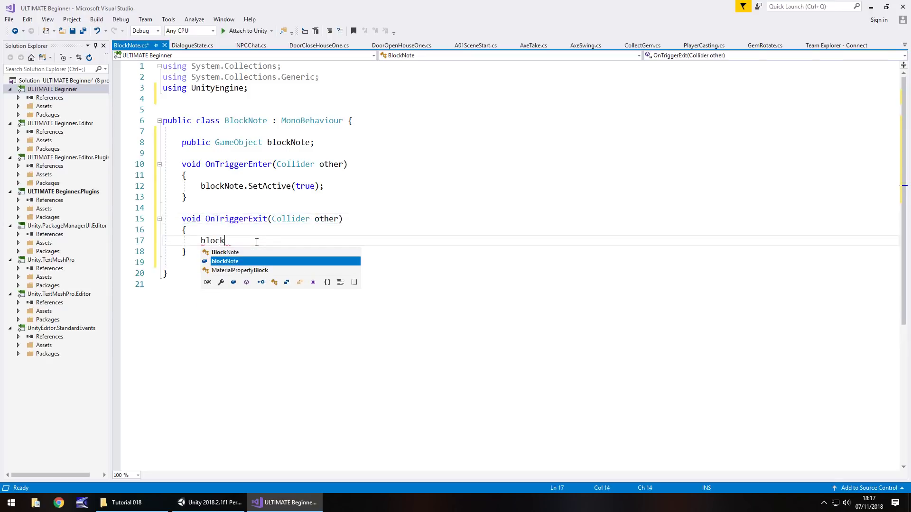
text(Note.Set)
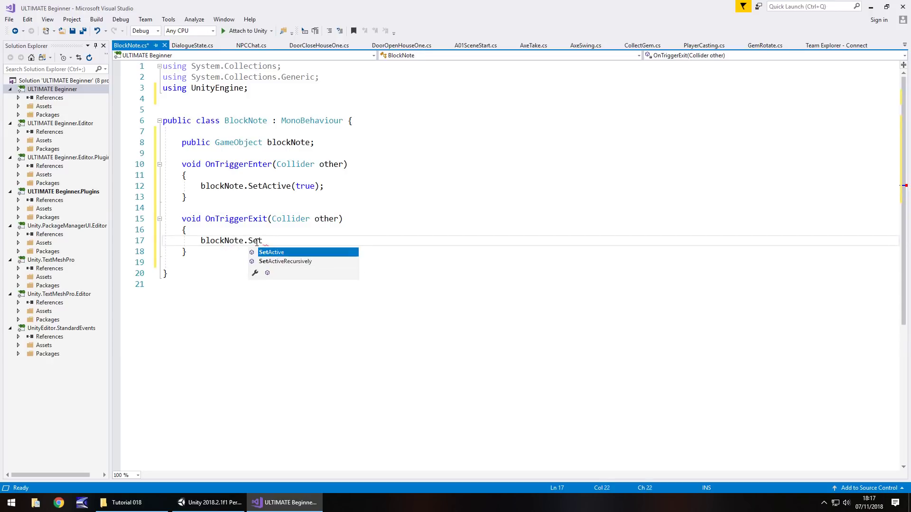
key(Tab)
text((false);)
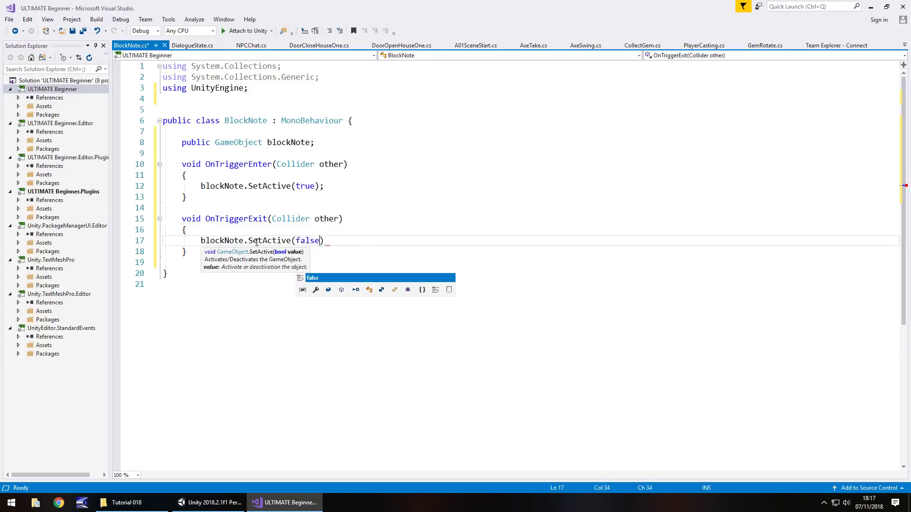
key(ctrl+s)
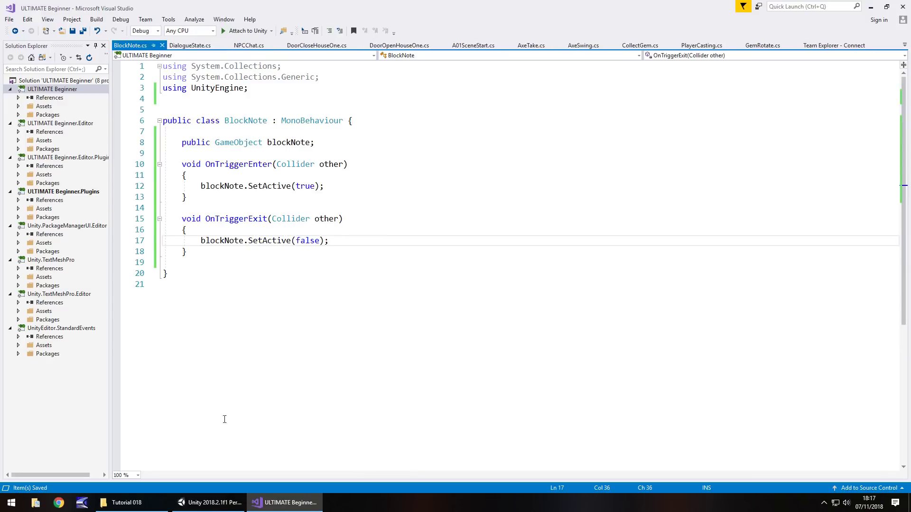
- Back in Unity, attach the BlockNote script to AreaBlockNote with BlockText as its Block Note object, and deactivate BlockText
click(206, 504)
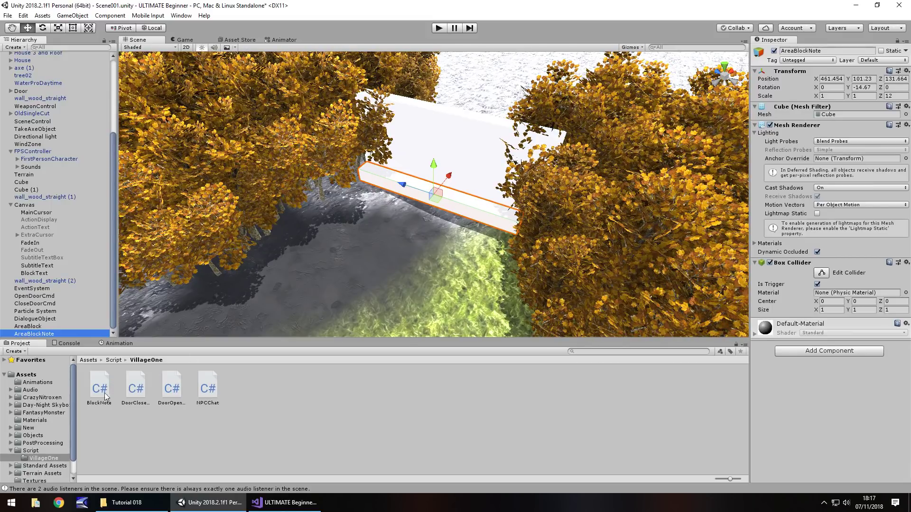
drag(99, 390, 46, 335)
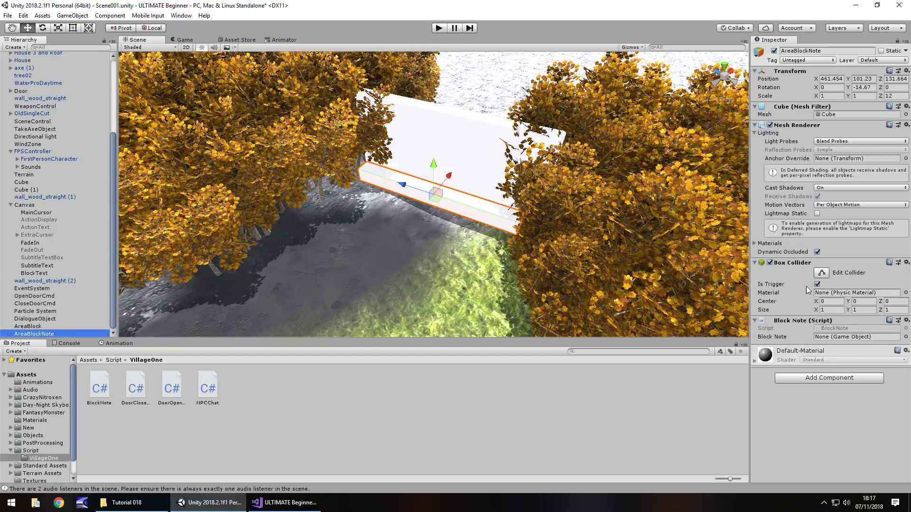
drag(22, 274, 831, 341)
click(34, 273)
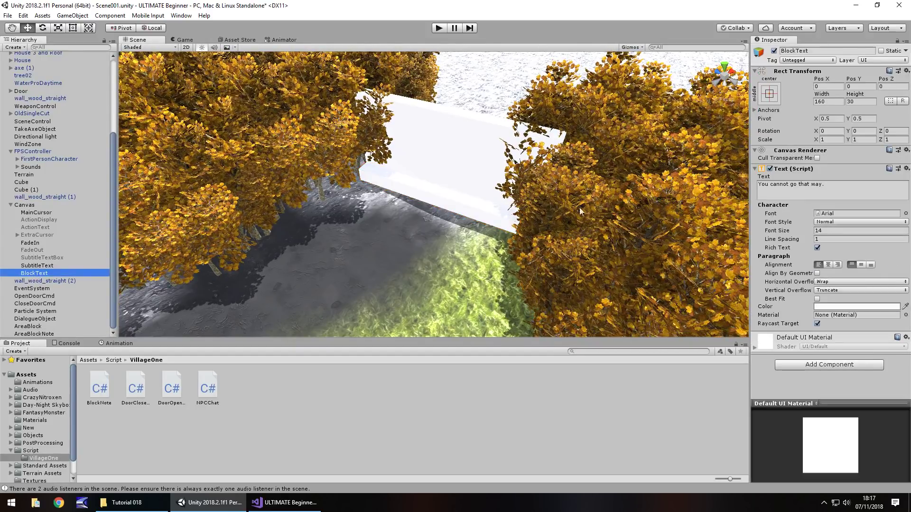
click(774, 51)
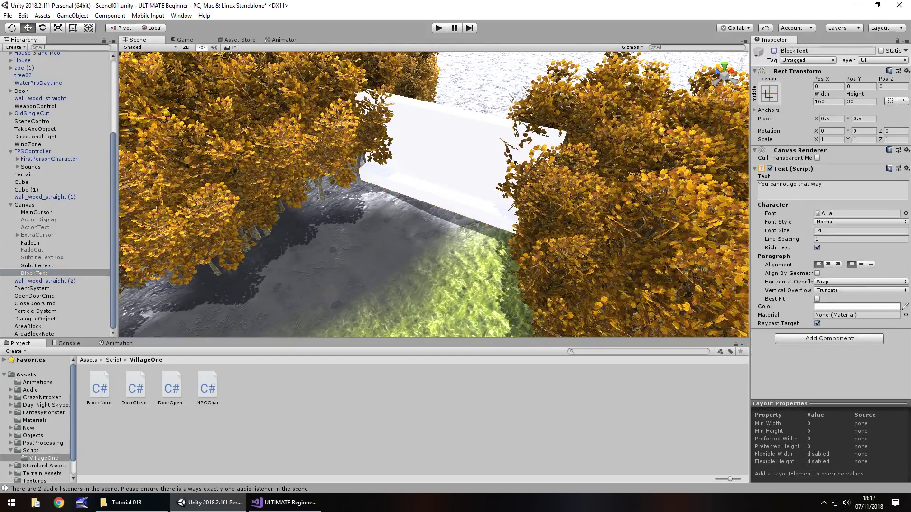
- Make the AreaBlock and AreaBlockNote cubes invisible by disabling the Mesh Renderer on each
click(42, 326)
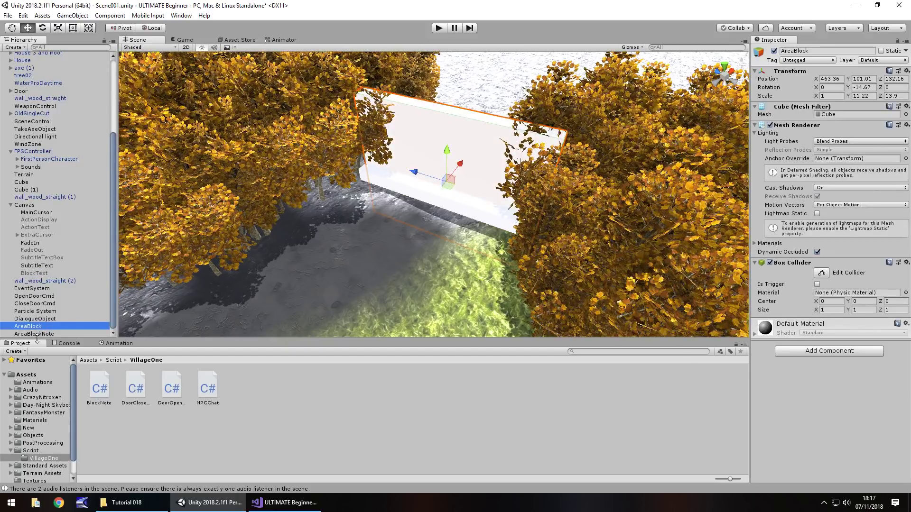
click(770, 125)
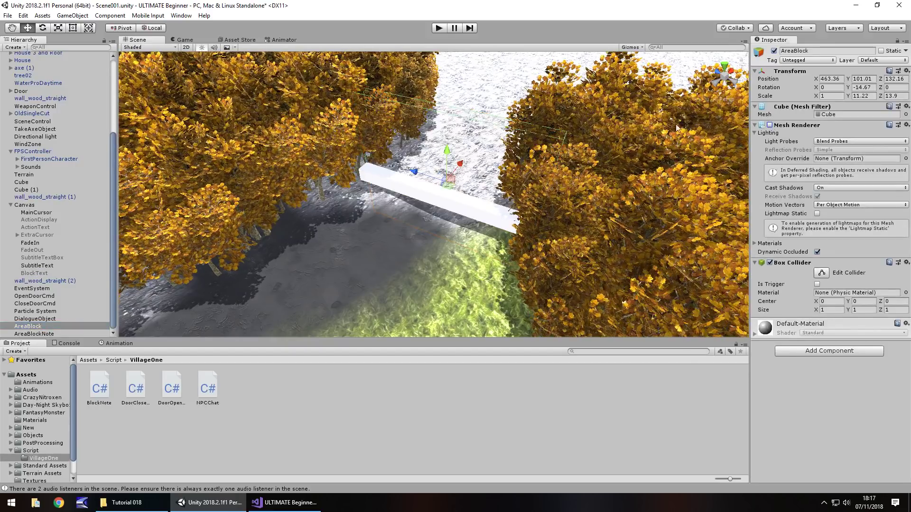
click(28, 333)
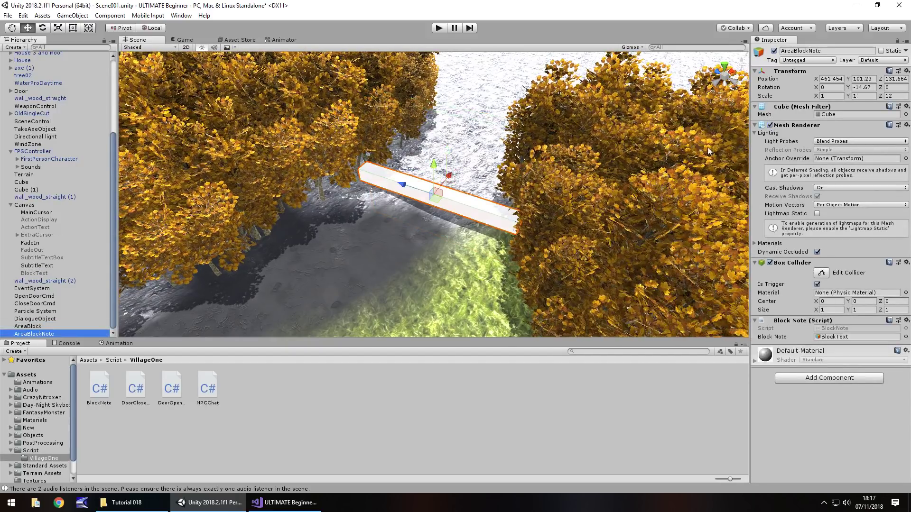
click(770, 125)
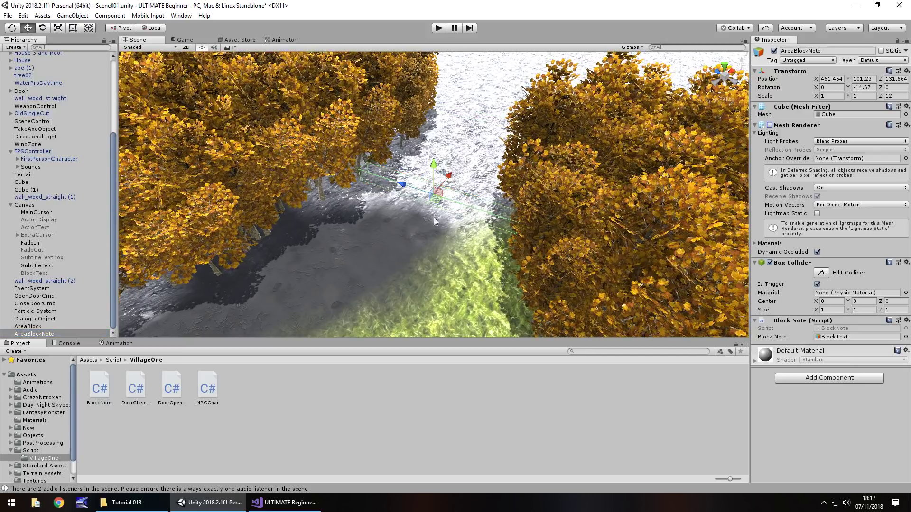
- Play-test the scene by walking down the tree-lined path into the blocked exit and back to the village, and stop the game
click(439, 28)
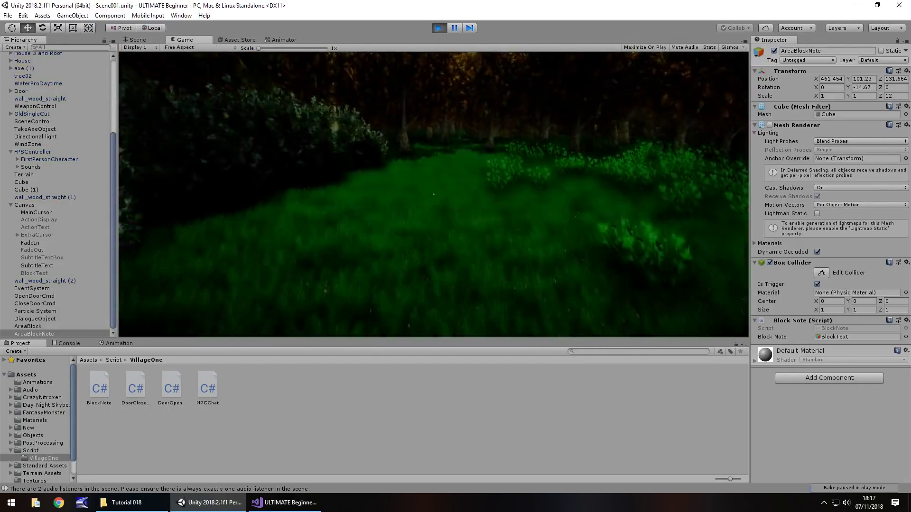
key(w)
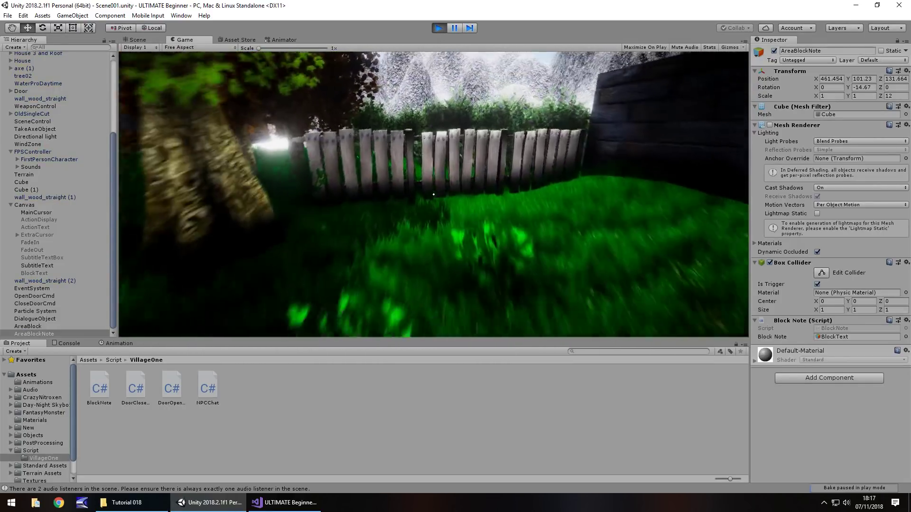
key(space)
key(w)
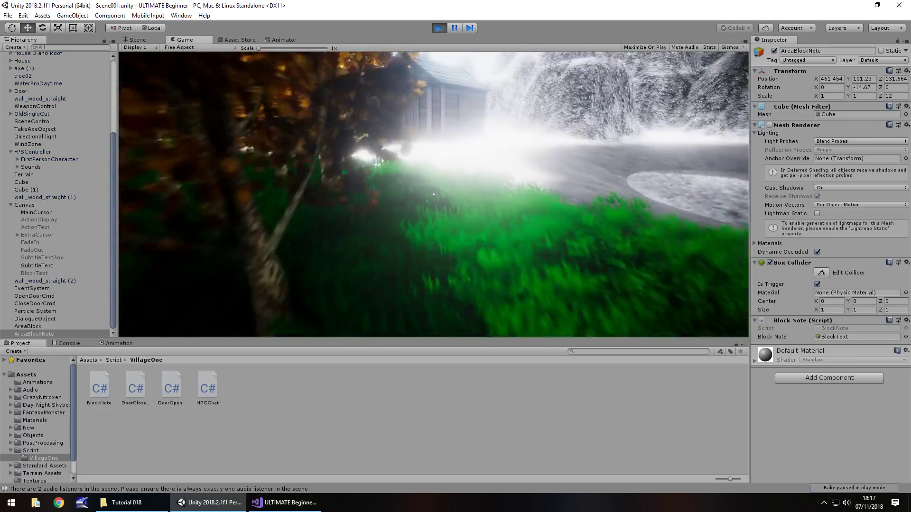
key(w)
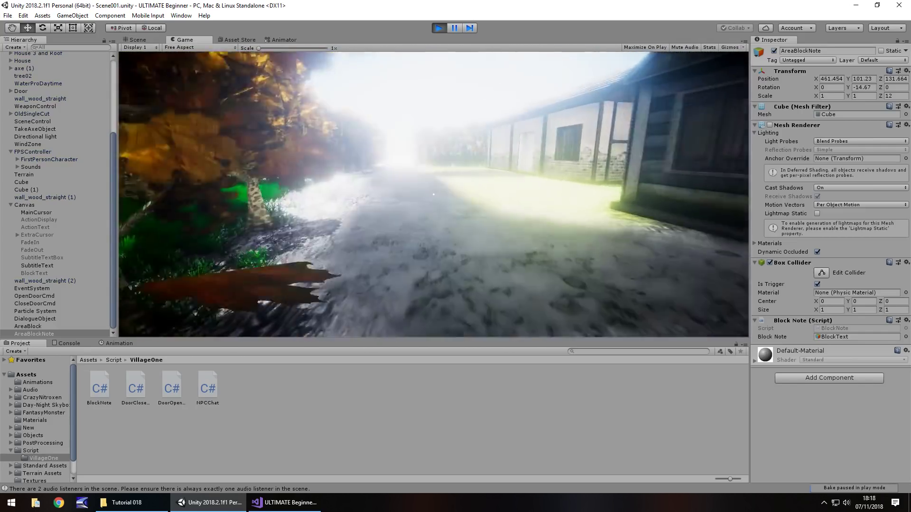
key(w)
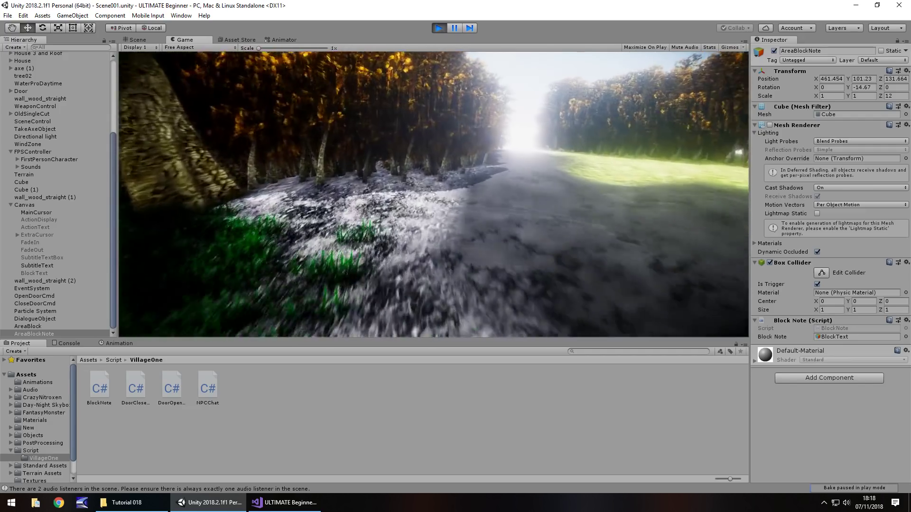
key(w)
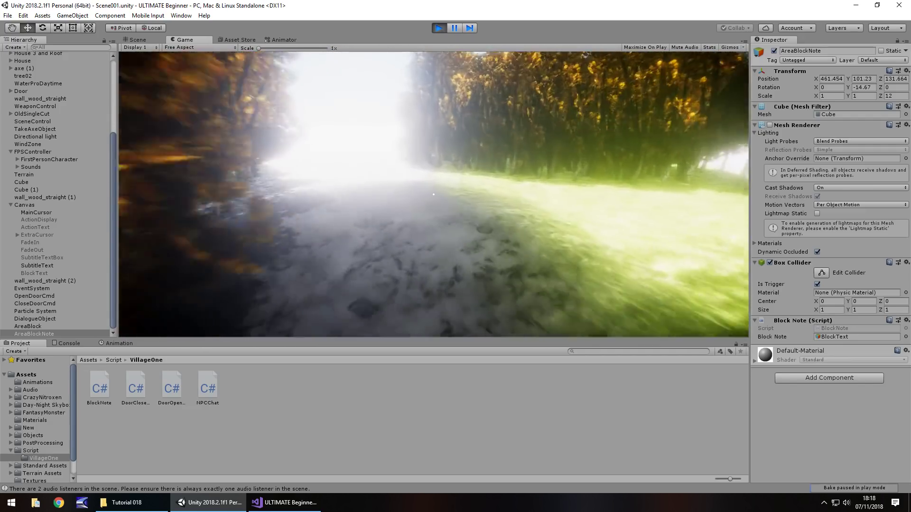
key(w)
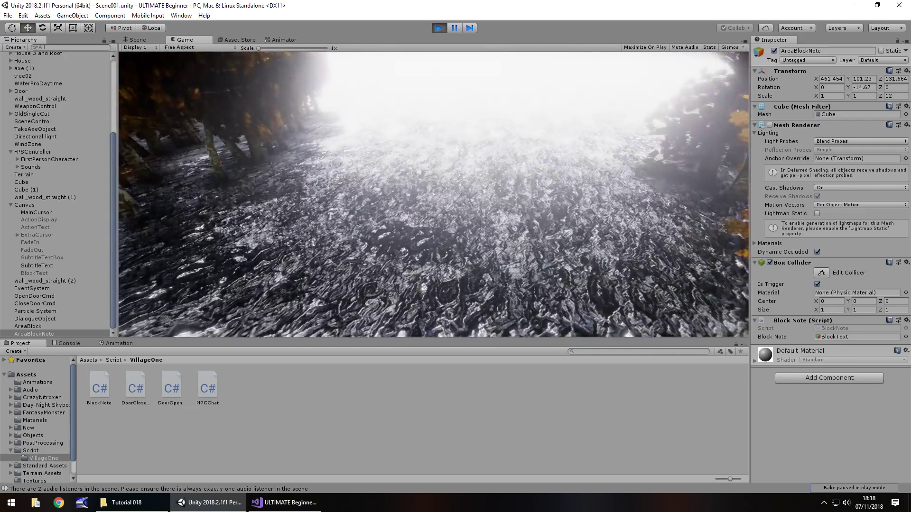
key(w)
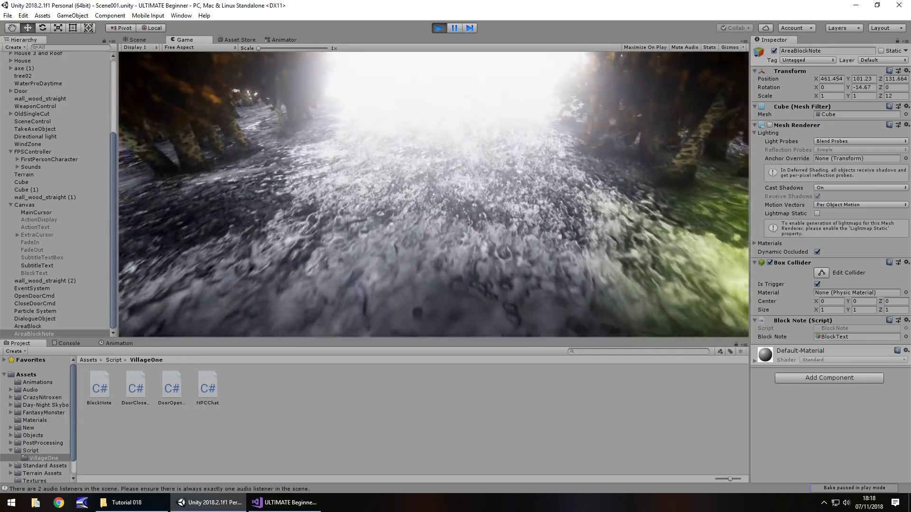
key(w)
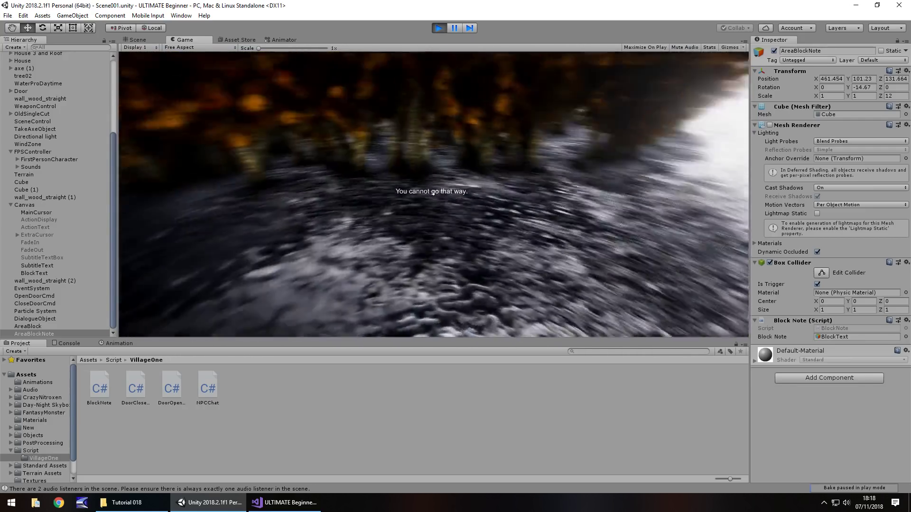
key(w)
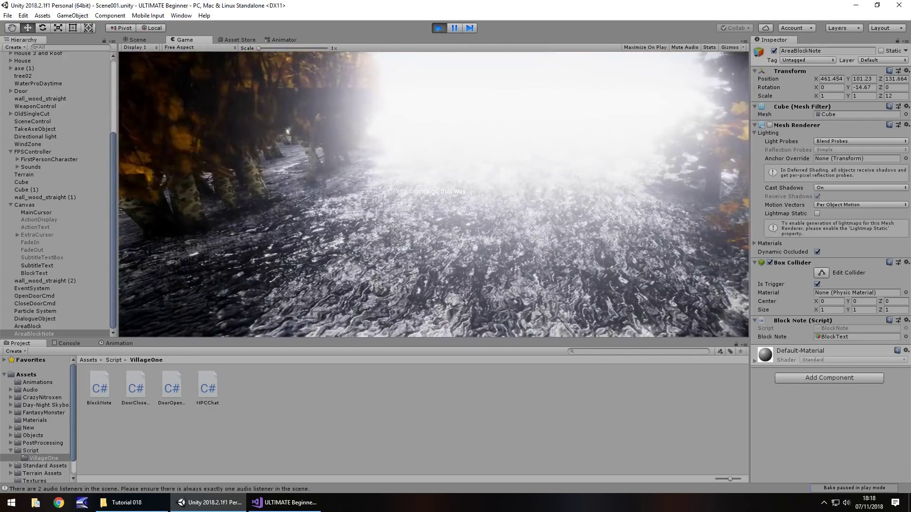
key(w)
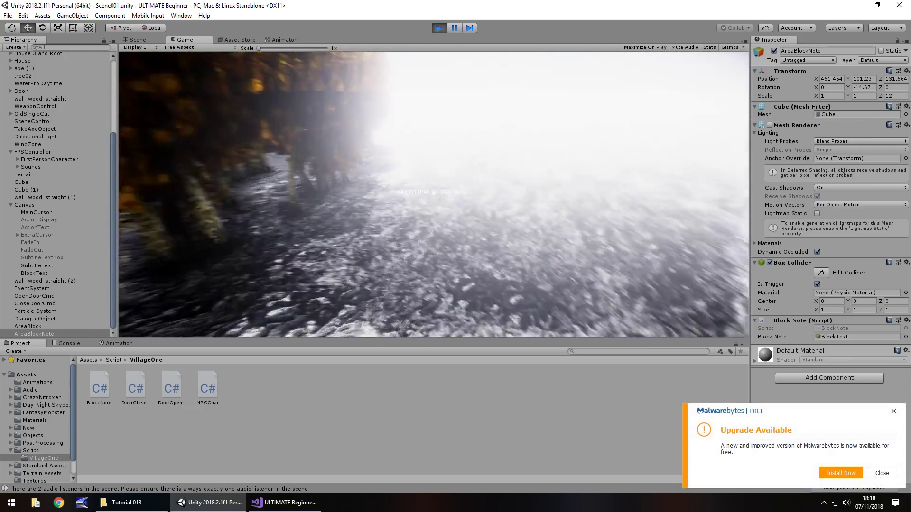
key(w)
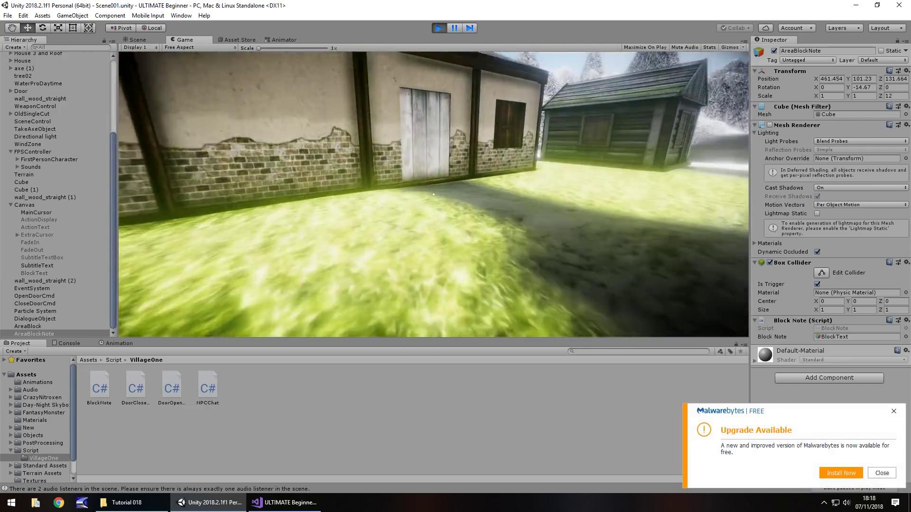
key(ctrl+p)
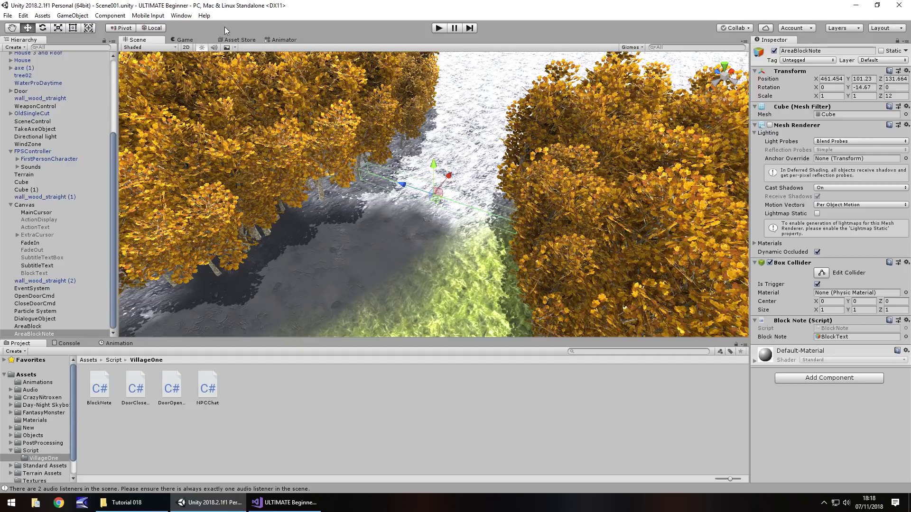
- Search the Asset Store for "skeleton"
click(240, 40)
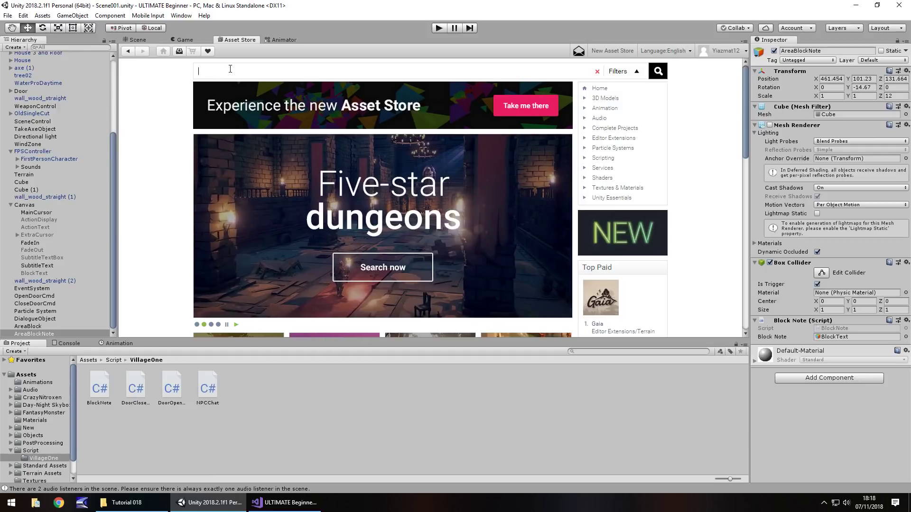
click(264, 74)
text(enemy)
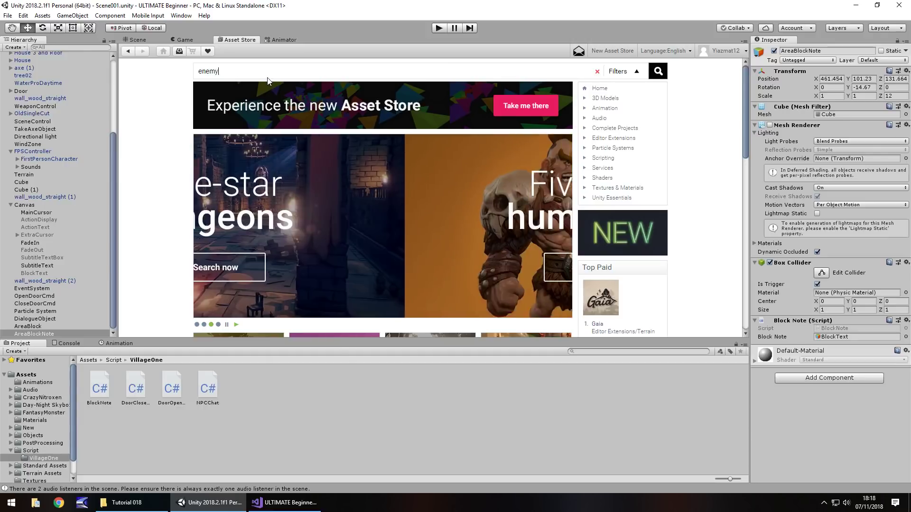
key(BackSpace)
key(BackSpace)
key(BackSpace)
key(BackSpace)
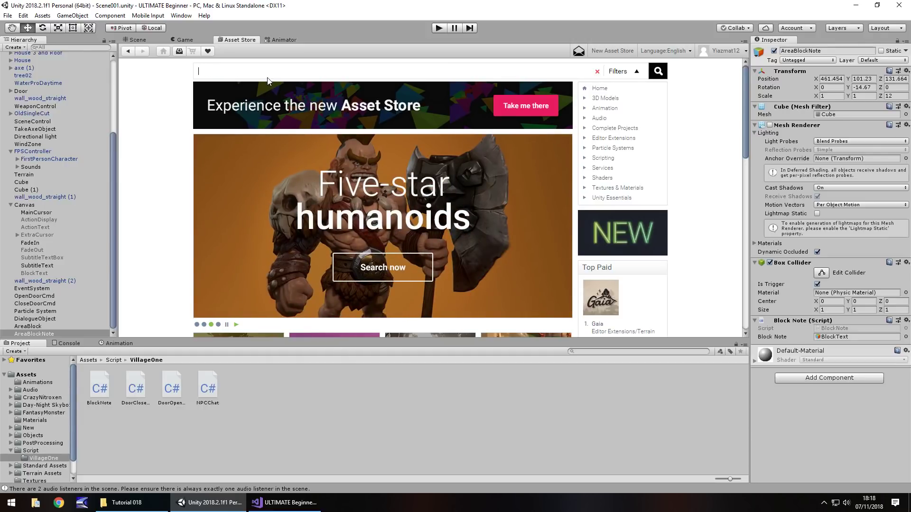
text(skeleton)
key(Return)
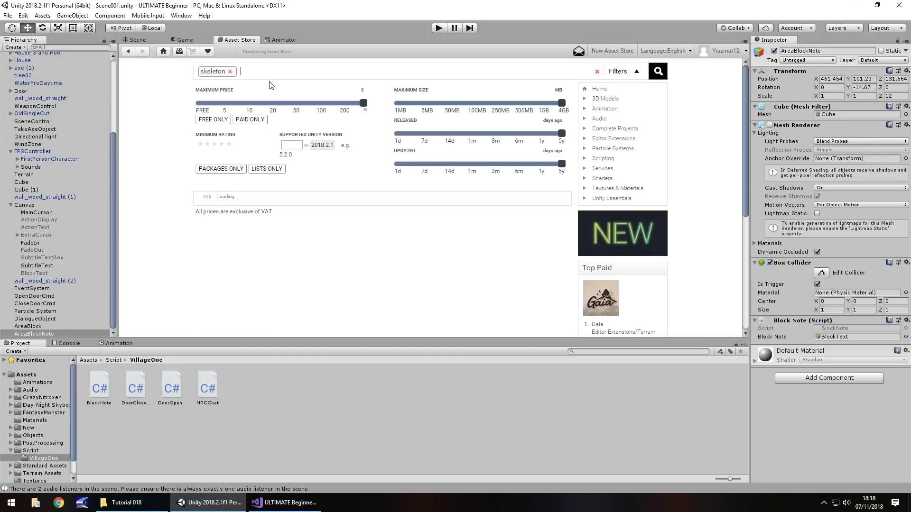
- Limit the search results to free assets and open the Fantasy Monster - Skeleton package page
click(213, 120)
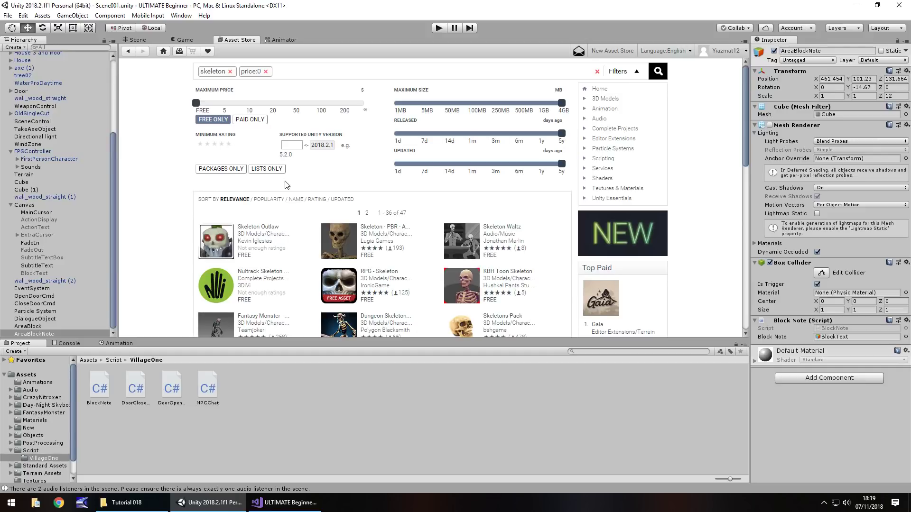
scroll(256, 198, down, 1)
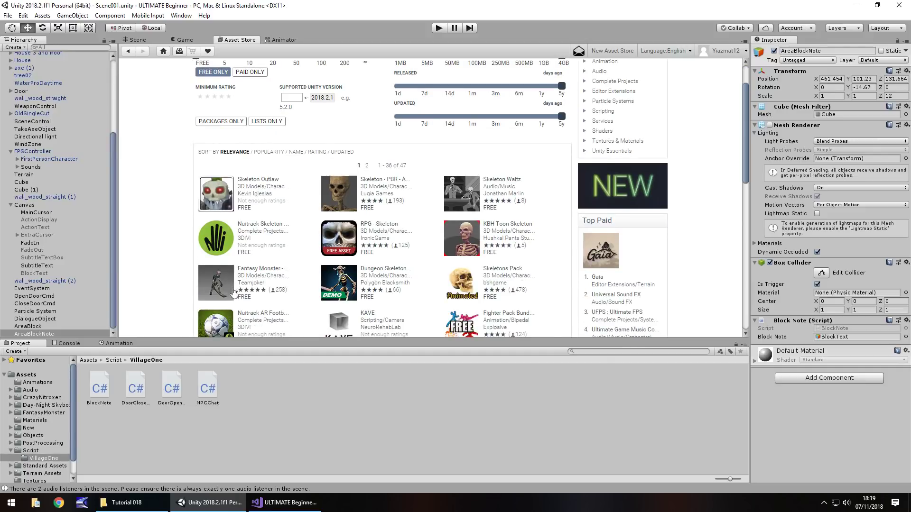
click(254, 271)
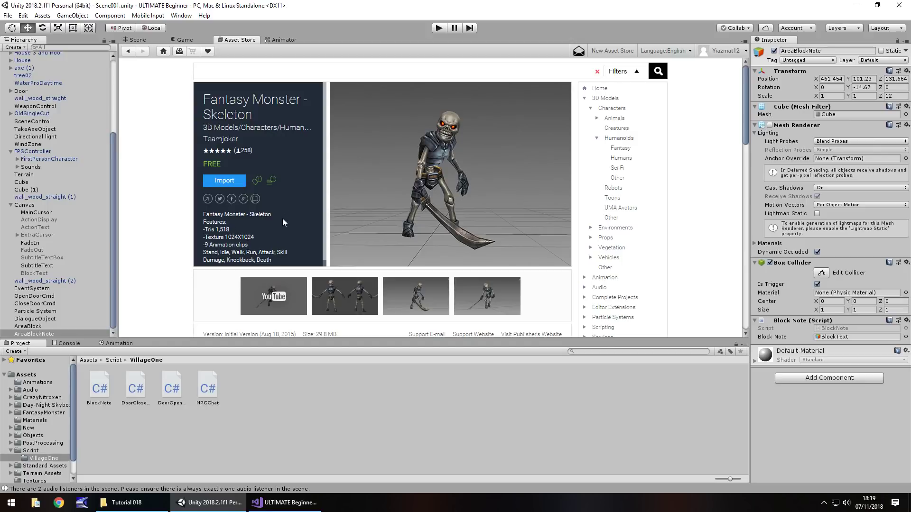
- Return to the Scene view and open the Character folder inside FantasyMonster/Skeleton in the project assets
click(142, 41)
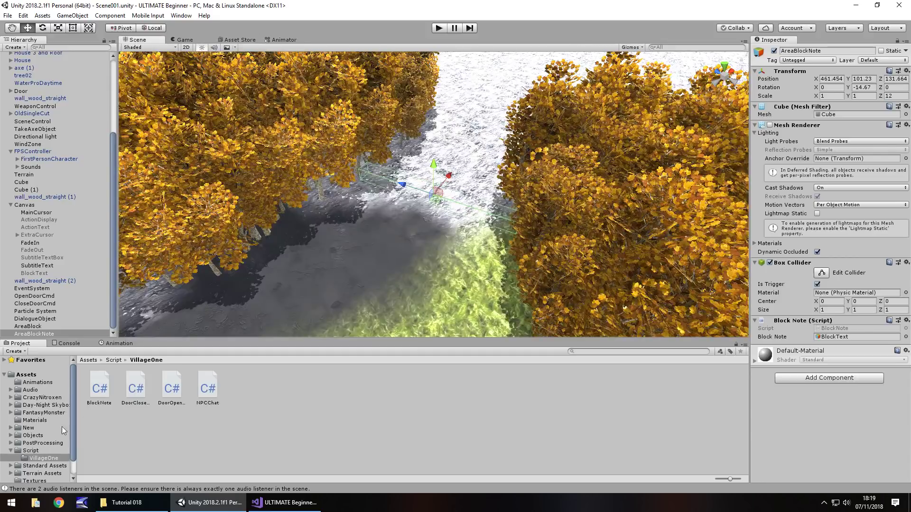
scroll(40, 450, down, 2)
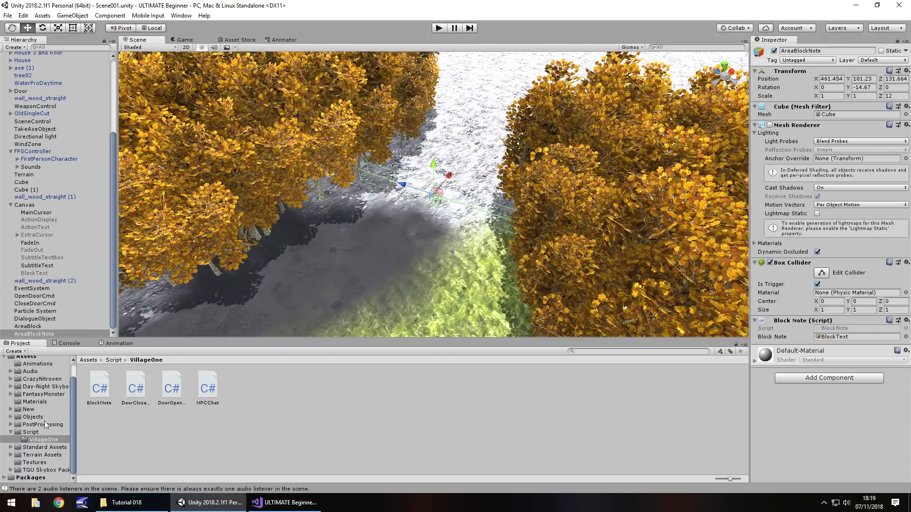
click(39, 394)
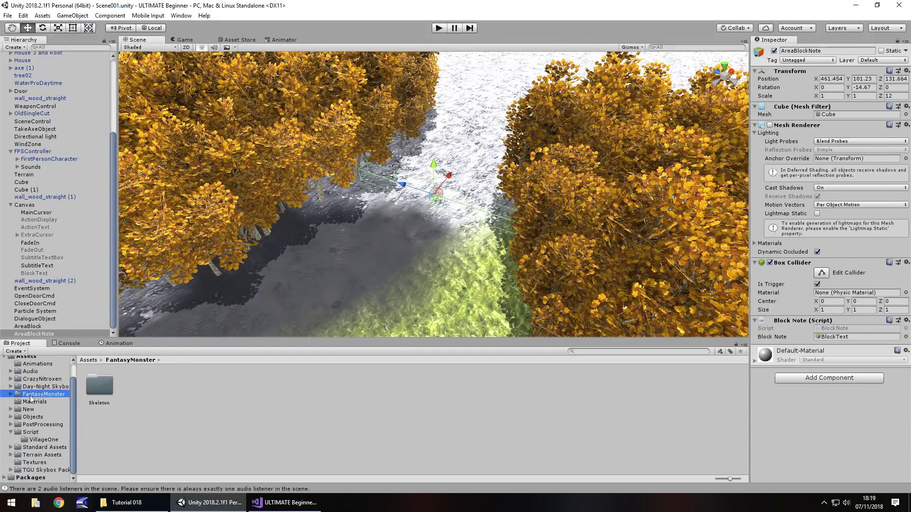
double_click(101, 390)
double_click(134, 386)
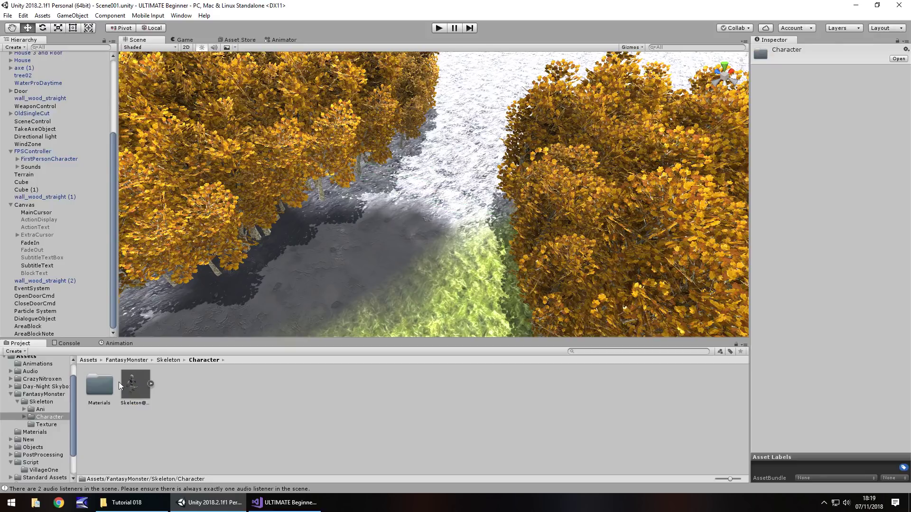